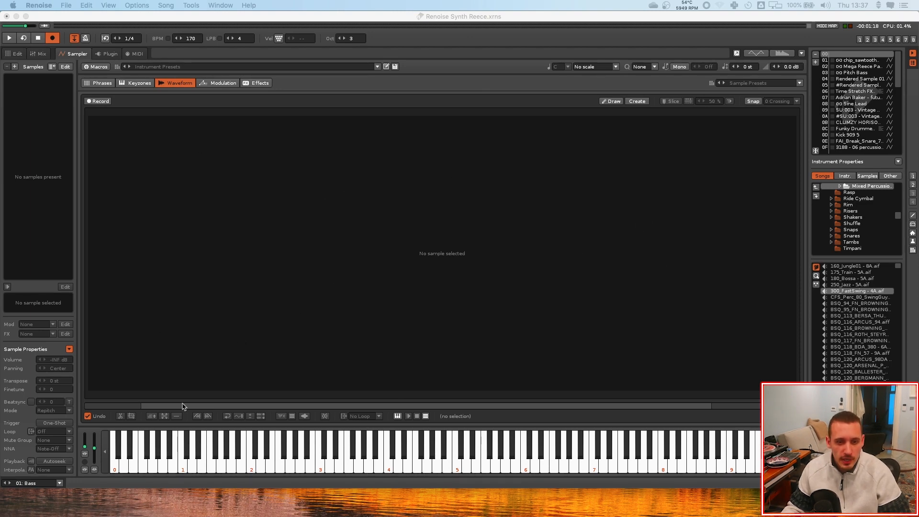
Create a new mono sample of 168 samples at 44100 Hz, 16 bit, and draw a freehand waveform into it
left_click(415, 263)
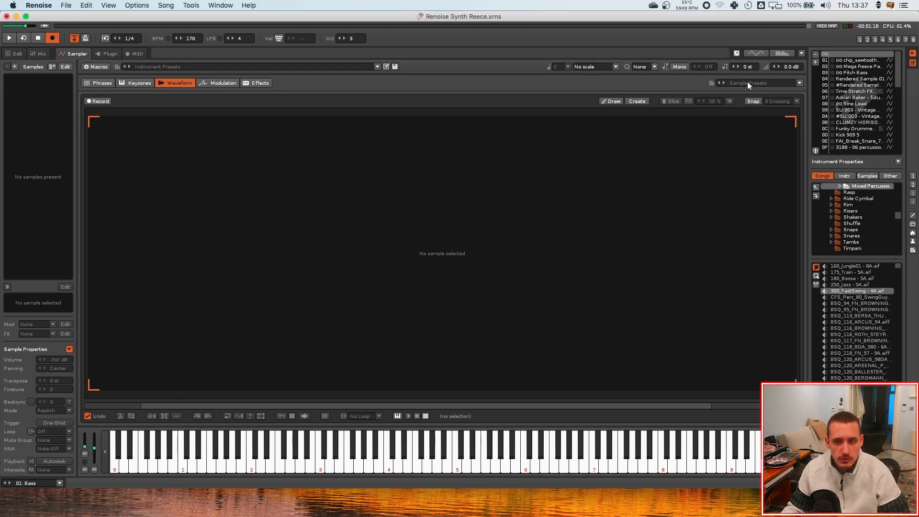
left_click(610, 101)
left_click(244, 319)
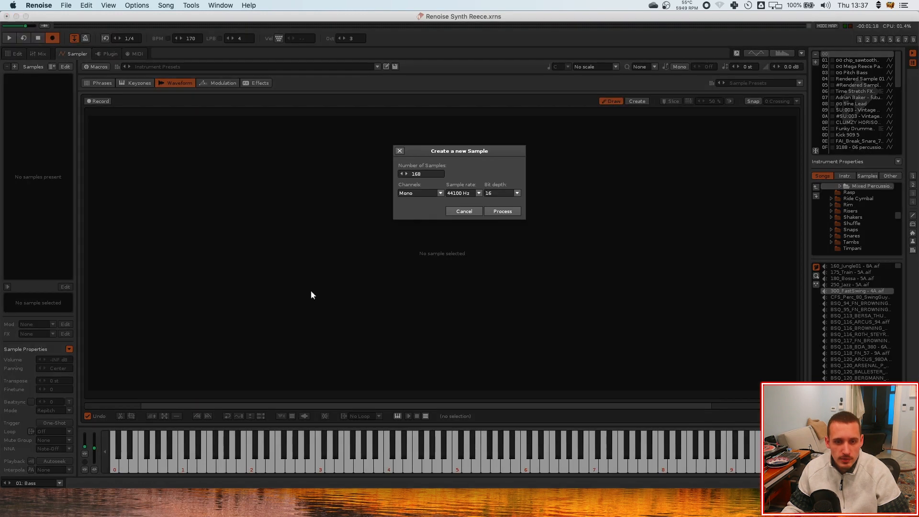
left_click(506, 212)
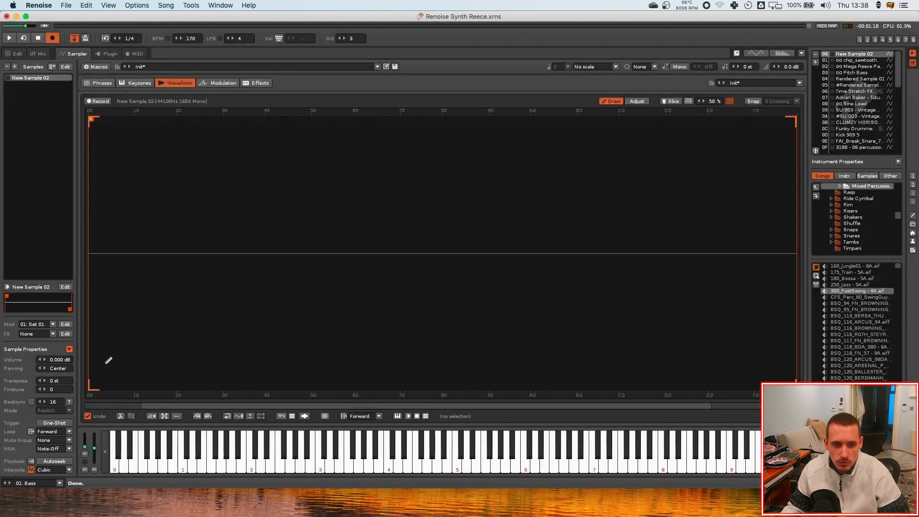
mouse_move(93, 383)
left_mouse_down()
mouse_move(165, 294)
mouse_move(286, 179)
mouse_move(438, 254)
mouse_move(622, 285)
mouse_move(834, 111)
left_mouse_up()
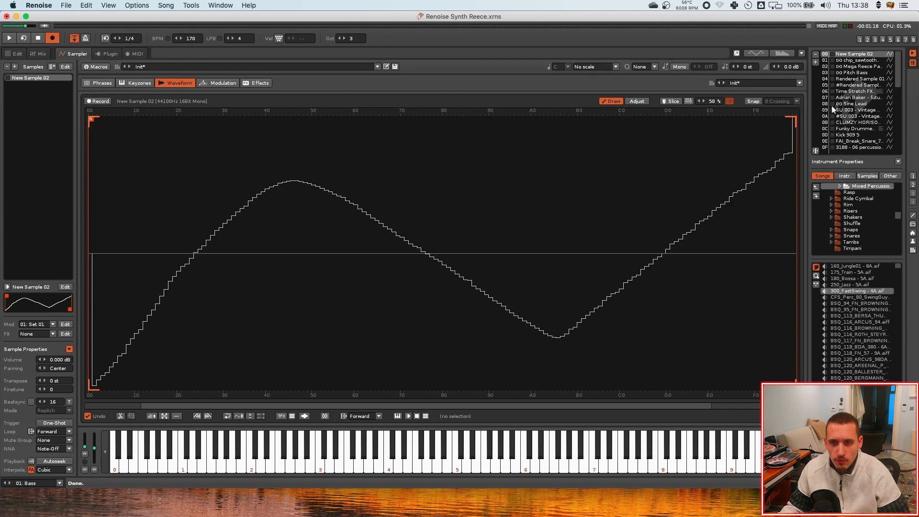
Load the chip_sawtooth_C1 preset from the Basics sample presets
left_click(772, 82)
mouse_move(748, 110)
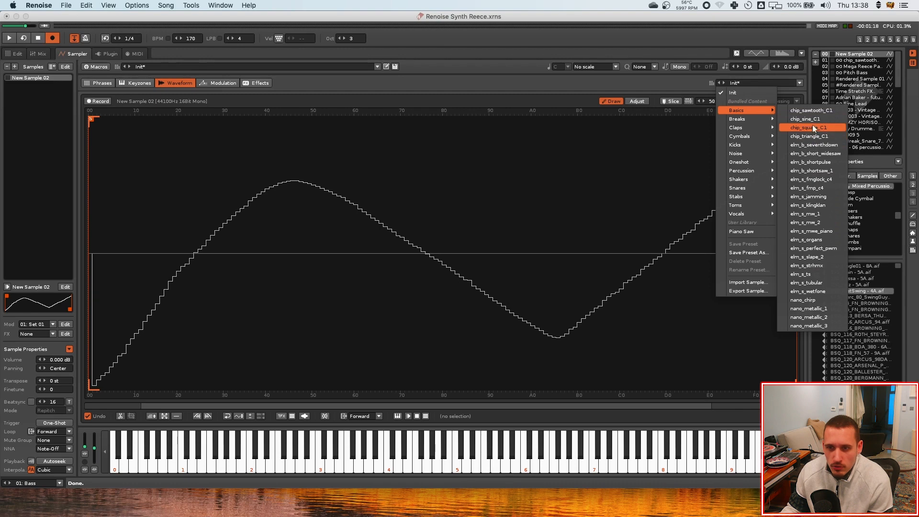
left_click(814, 112)
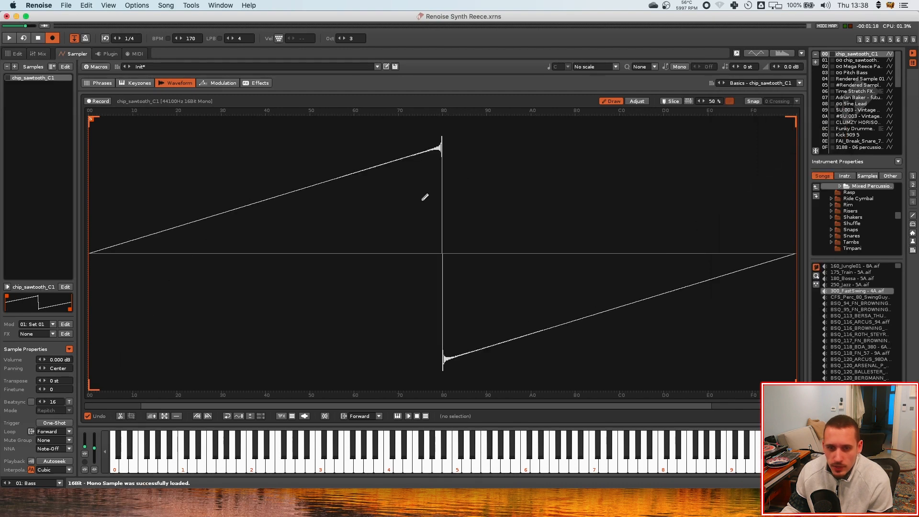
Step through the sample presets to chip_sine_C1 and back to chip_sawtooth_C1
left_click(723, 83)
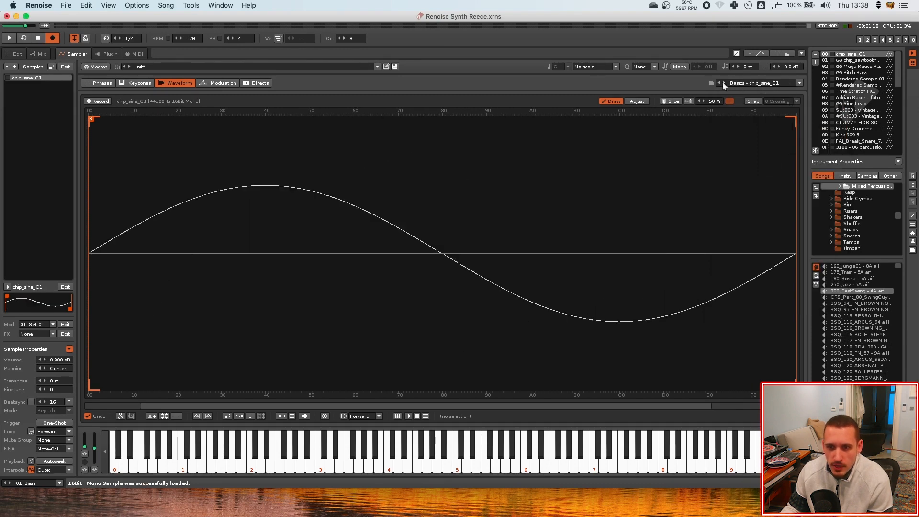
left_click(720, 82)
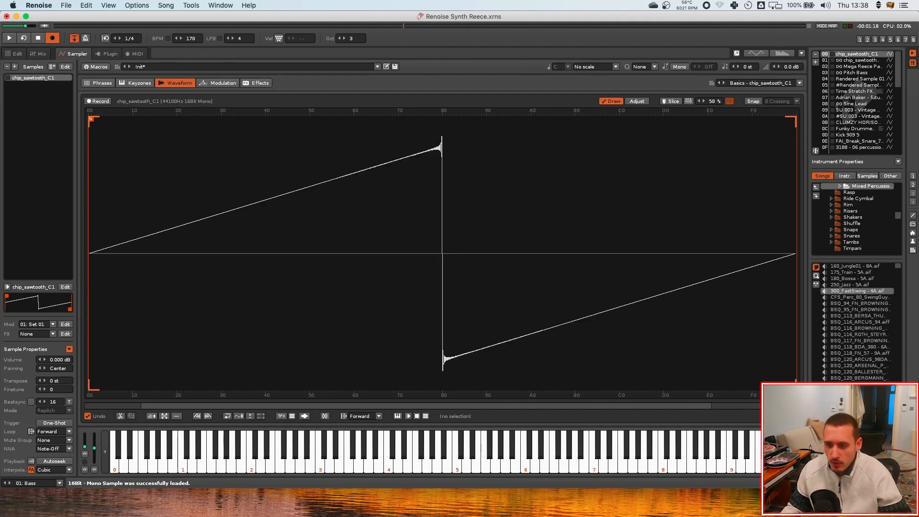
Open the Massive 2-Basic - N4N4Ki folder in Finder and load the 01-Square-Saw I and 08-Roughmath I wavetables into the sampler
key("super+Tab")
key("super+n")
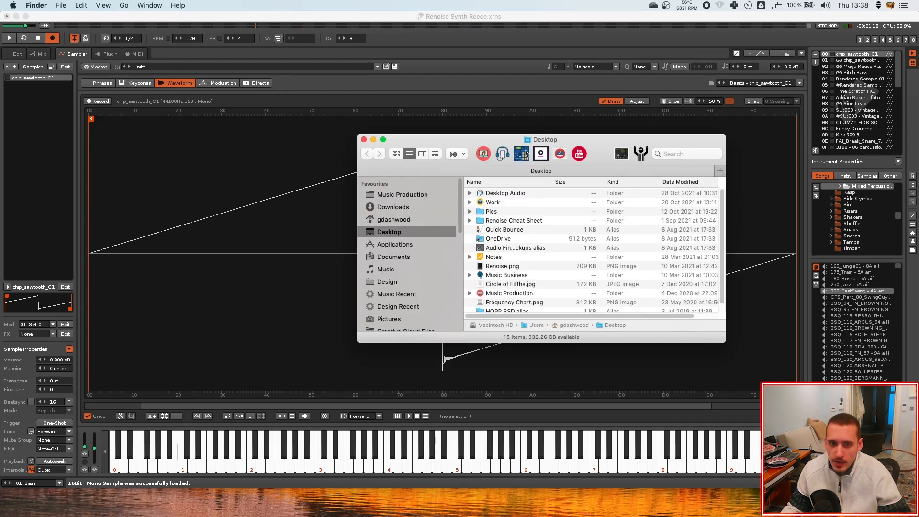
left_click_drag(593, 163, 599, 144)
scroll(412, 278, "down", 8)
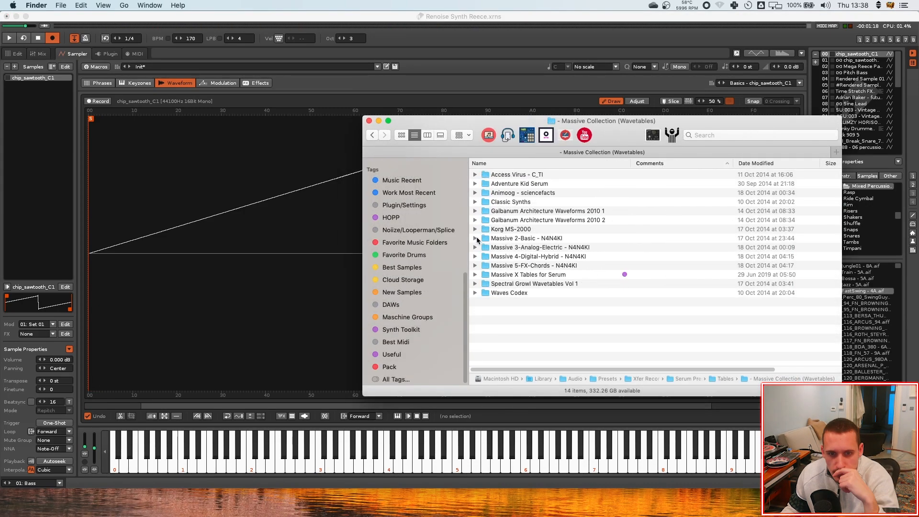
double_click(477, 239)
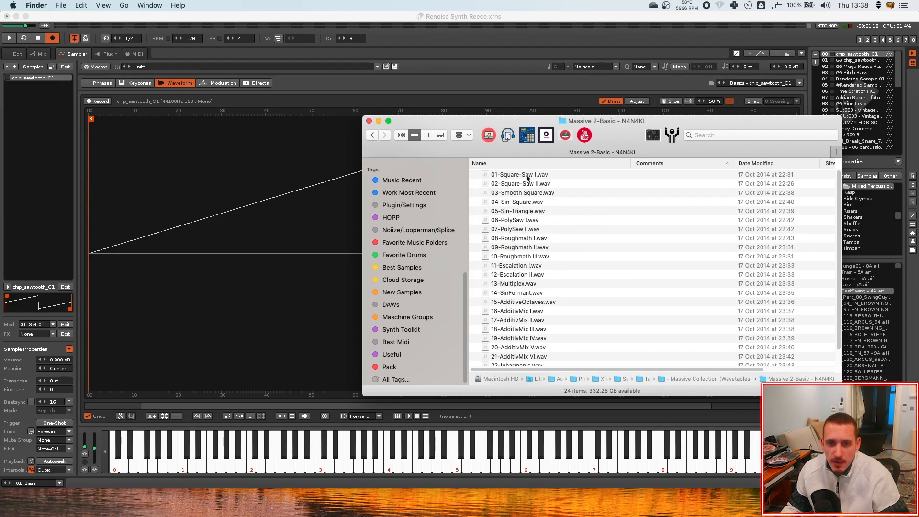
left_click_drag(527, 175, 255, 240)
left_click_drag(477, 142, 565, 313)
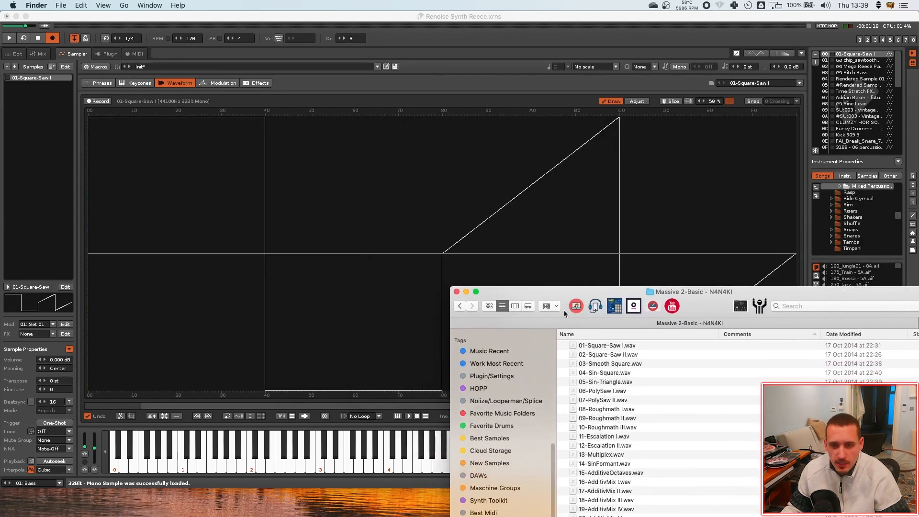
left_click_drag(600, 367, 288, 289)
left_click_drag(541, 291, 529, 197)
left_click_drag(596, 314, 282, 252)
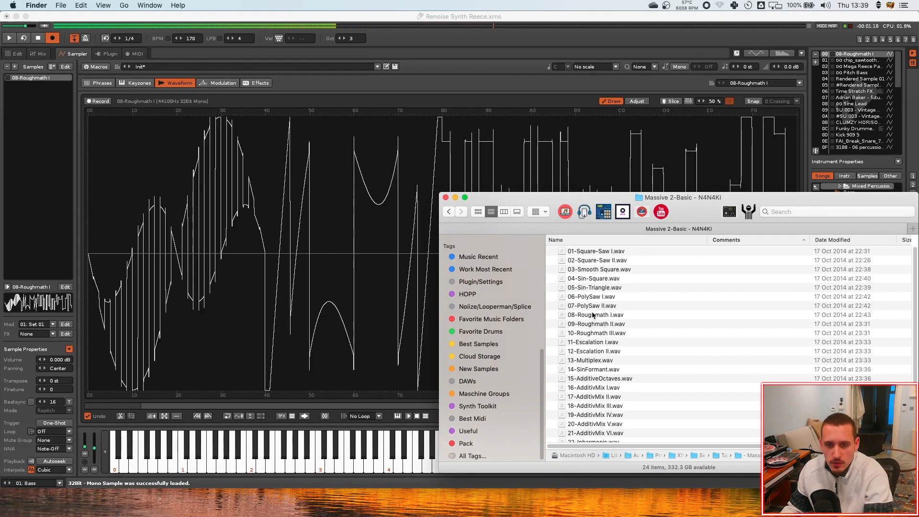
Return to the sampler and set the sample's loop mode to Forward
left_click(542, 186)
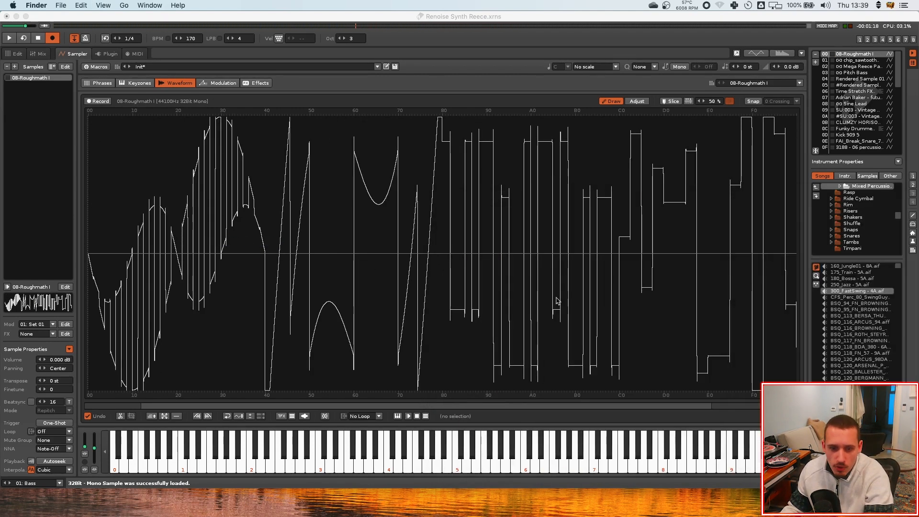
left_click(365, 418)
left_click(366, 392)
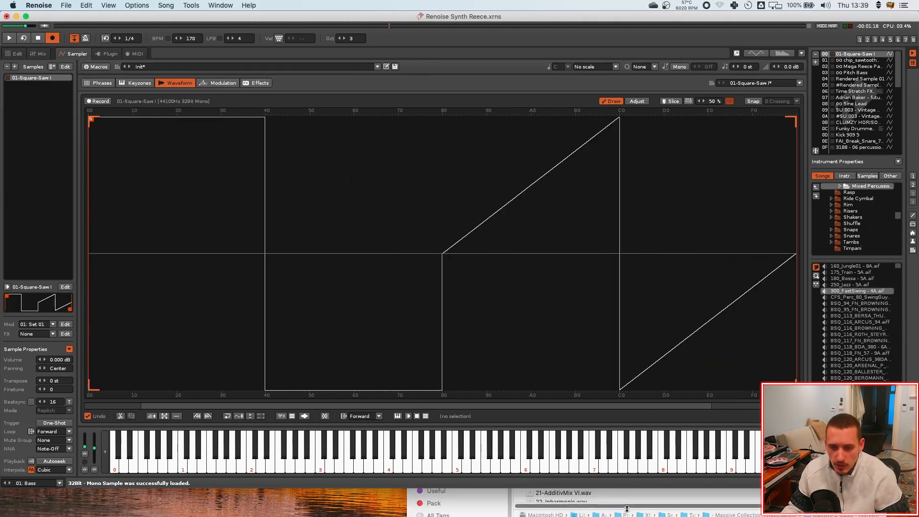
Load the chip_sawtooth_C1 preset from the Basics sample presets
left_click(625, 506)
left_click(680, 210)
left_click(772, 85)
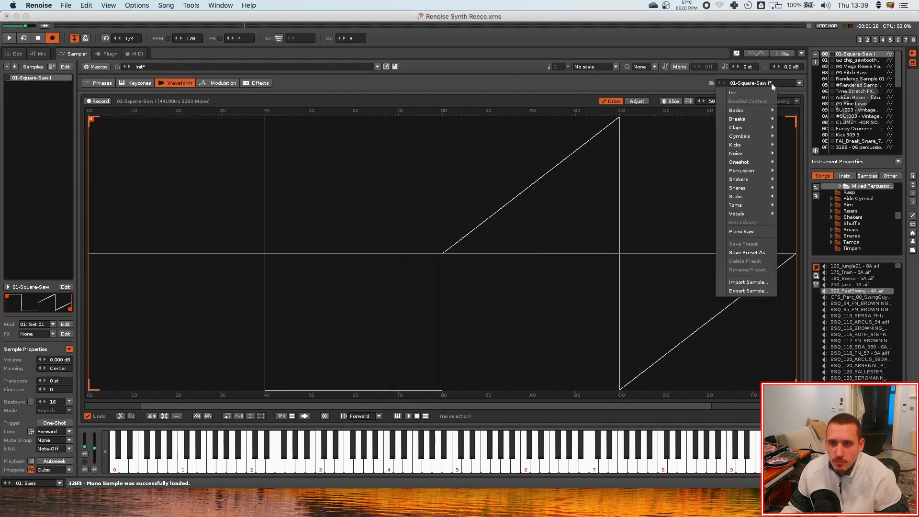
mouse_move(747, 108)
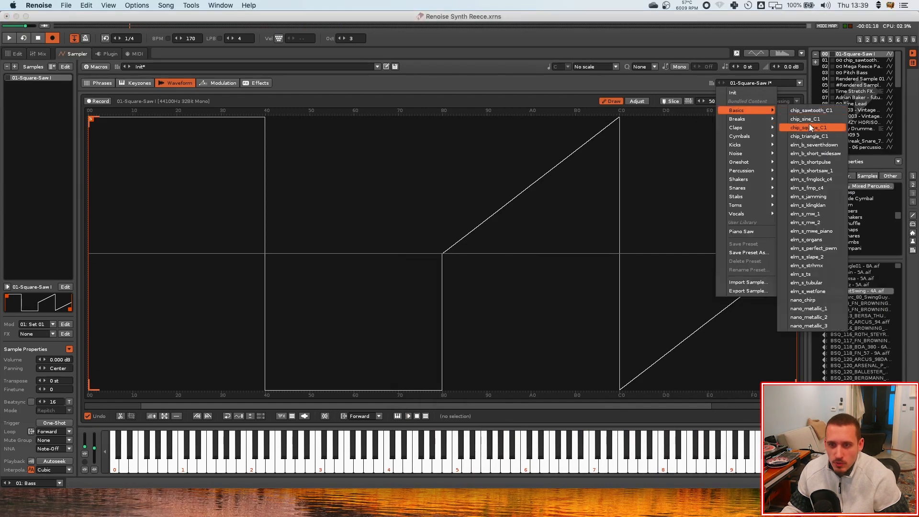
left_click(814, 110)
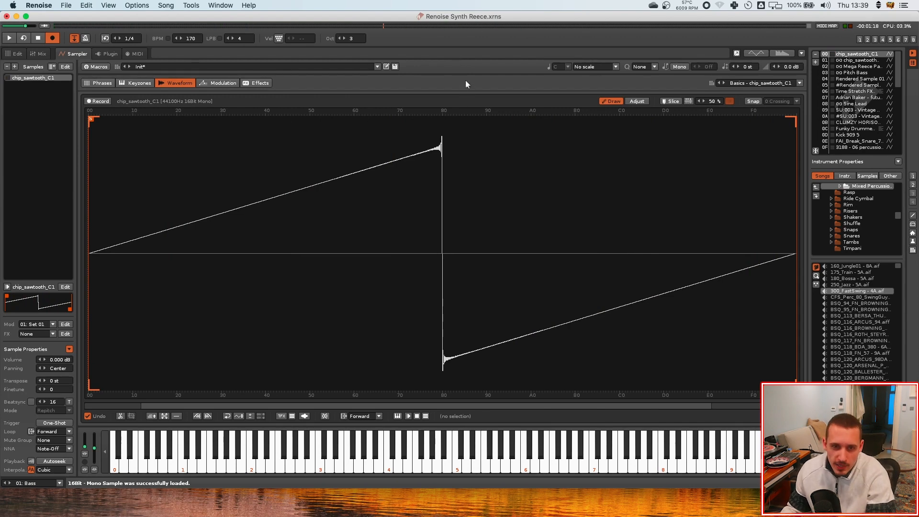
Turn off Draw mode and duplicate the chip_sawtooth_C1 sample until the instrument holds six copies
left_click(605, 101)
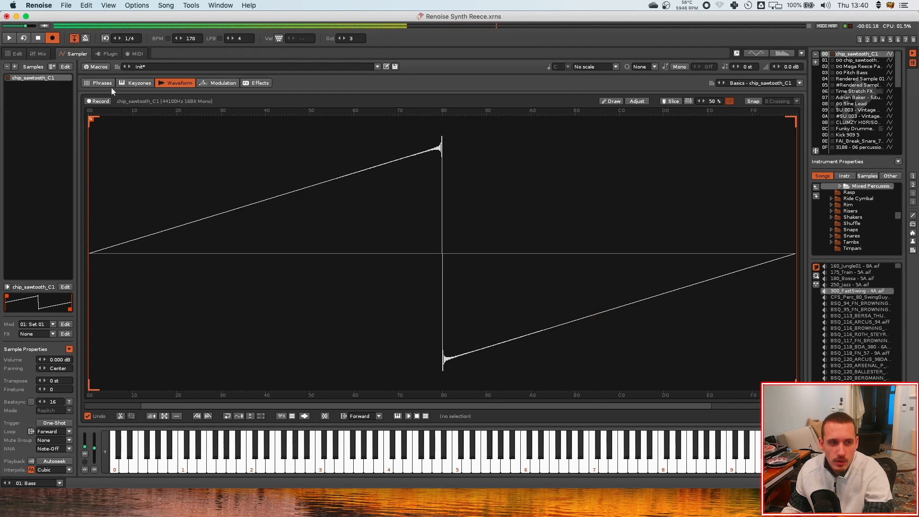
left_click(11, 78)
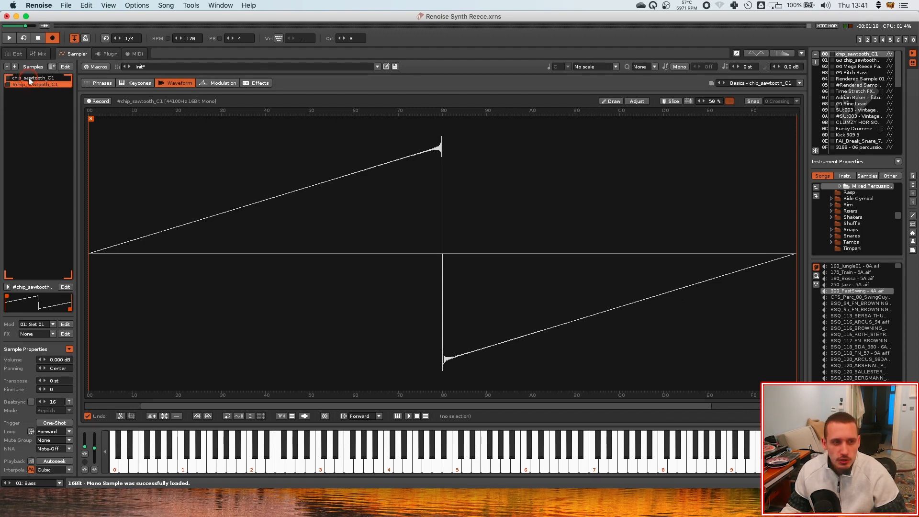
left_click(29, 78)
left_click(31, 85)
left_click(31, 79)
left_click(32, 85)
left_click(33, 78)
left_click(33, 85)
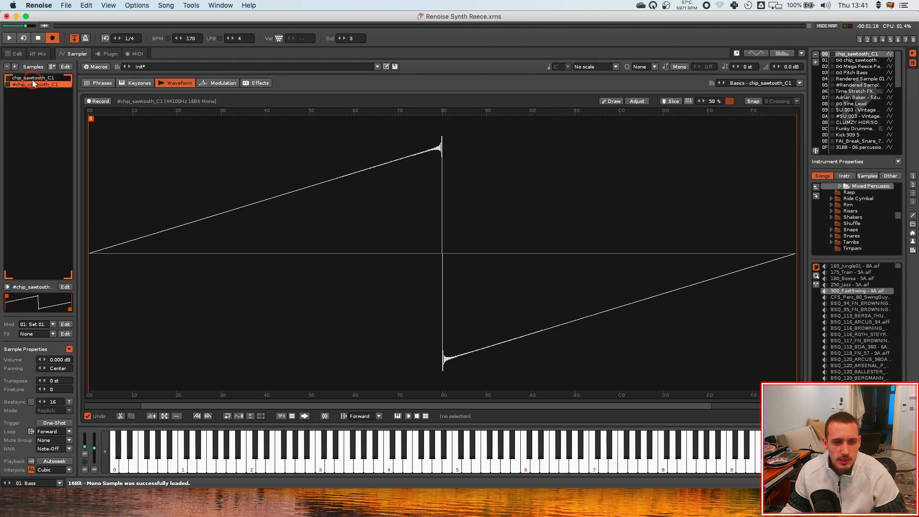
left_click(32, 78)
left_click(33, 85)
key("super+d")
key("super+d")
key("super+d")
key("super+d")
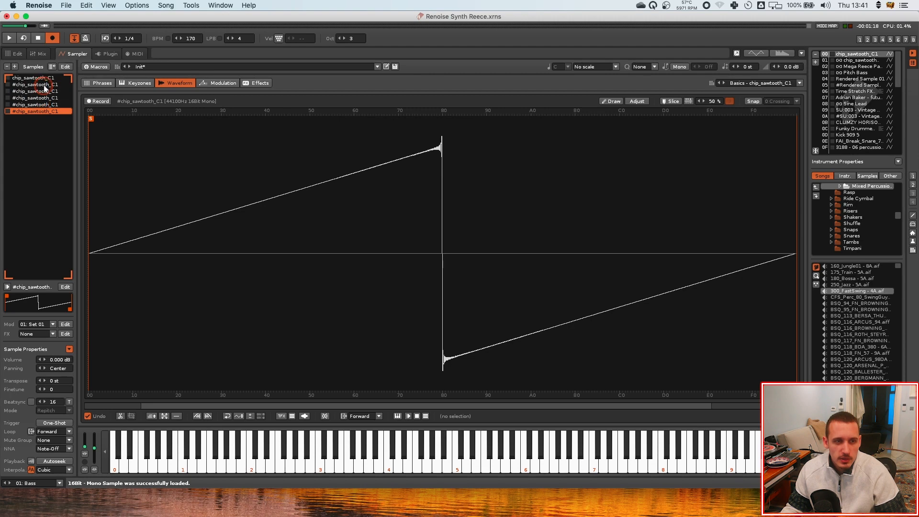
Select each sawtooth copy in the sample list in turn to inspect them
left_click(36, 79)
left_click(39, 85)
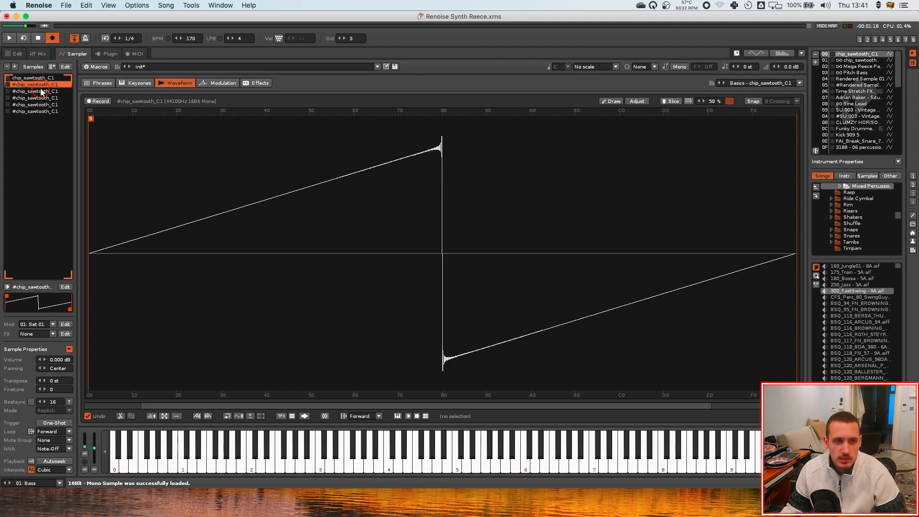
left_click(40, 92)
left_click(39, 98)
left_click(41, 105)
left_click(41, 111)
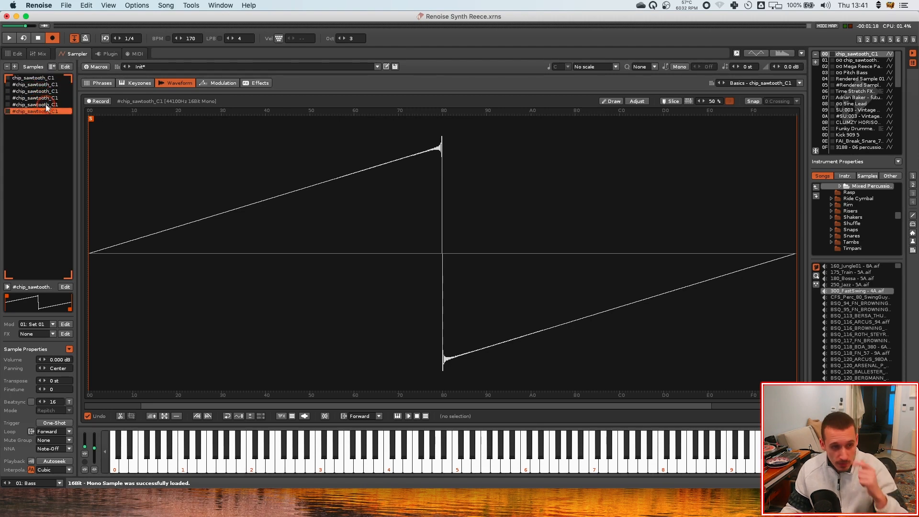
left_click(39, 78)
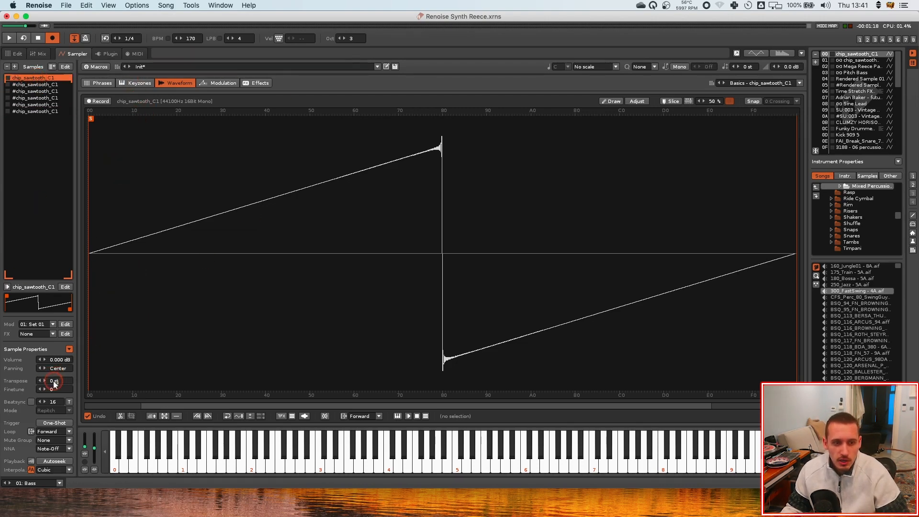
Set the first sawtooth sample's finetune to -10 and the second copy's finetune to 10
left_click_drag(46, 80, 42, 114)
left_click(47, 84)
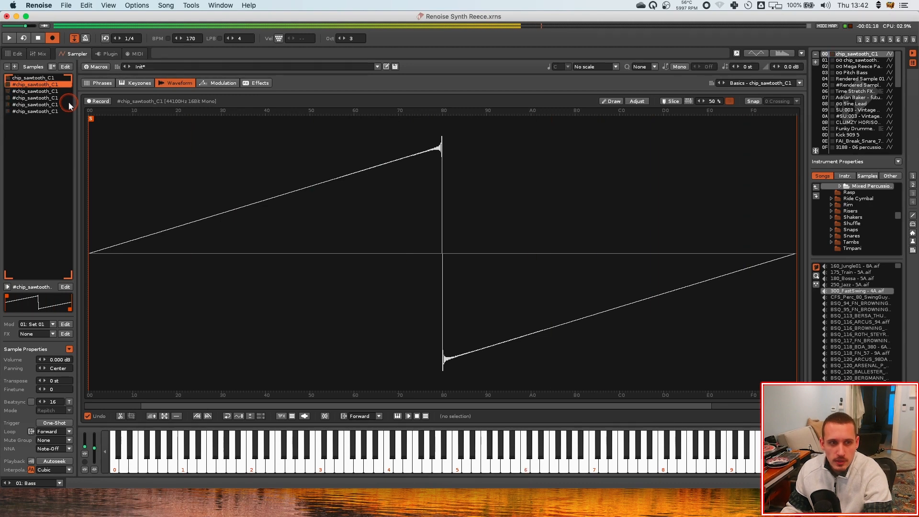
left_click(41, 78)
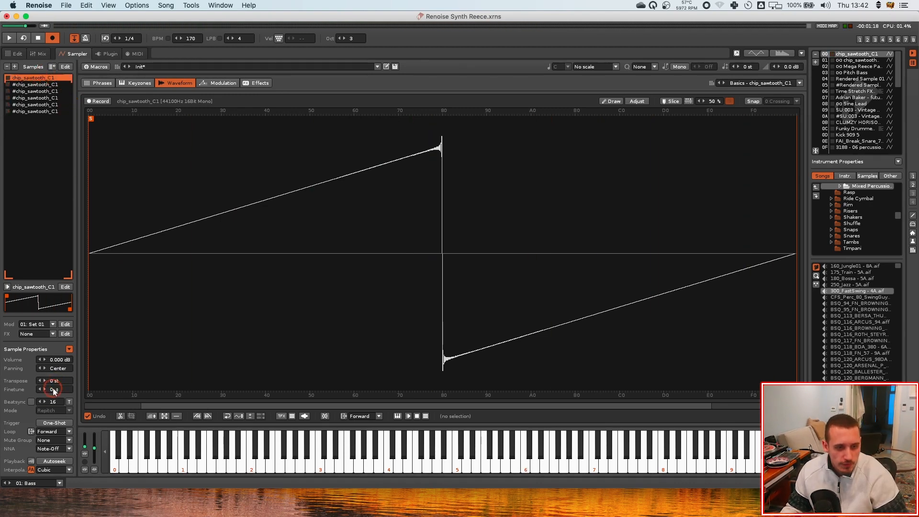
left_click_drag(53, 389, 52, 391)
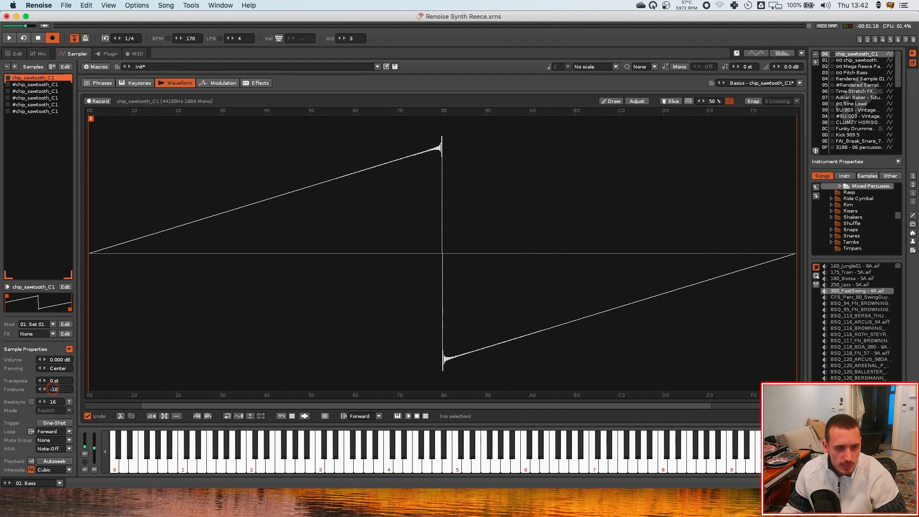
left_click(46, 84)
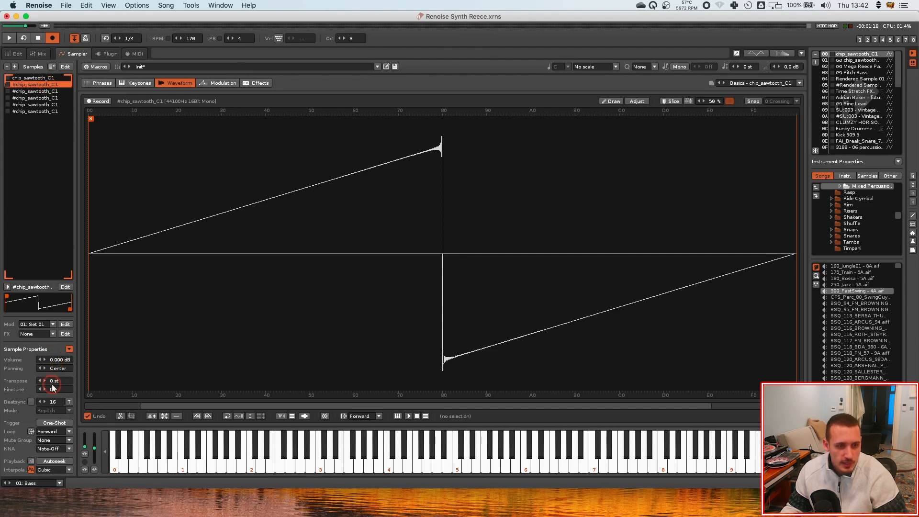
left_click_drag(53, 389, 52, 384)
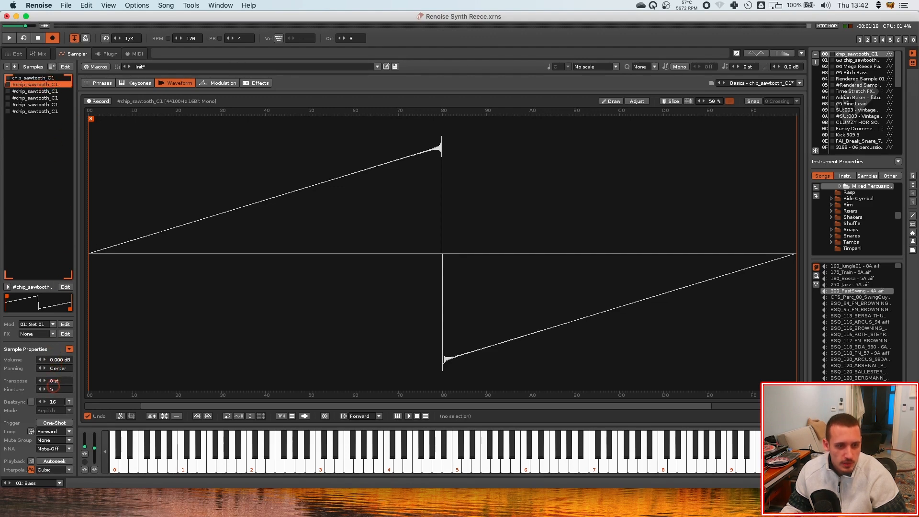
Lower the third copy's finetune and set the fourth copy's finetune to 7
left_click(36, 91)
left_click_drag(52, 389, 52, 393)
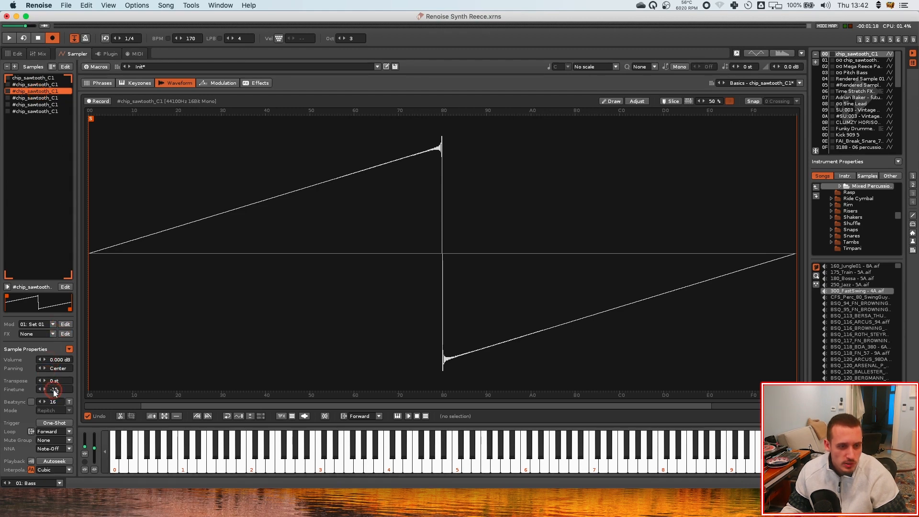
left_click(35, 98)
left_click_drag(58, 393, 58, 390)
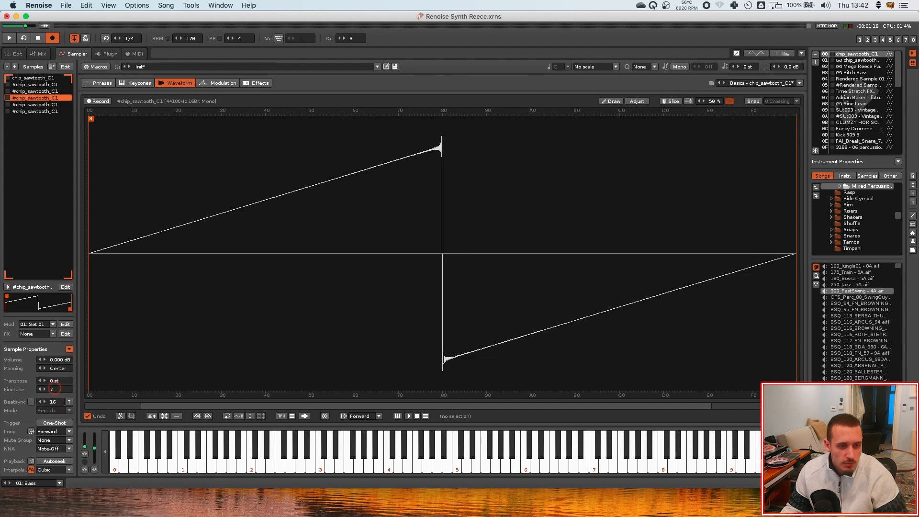
Set the fifth copy's finetune to -20 and the sixth copy's finetune to 20
left_click(41, 104)
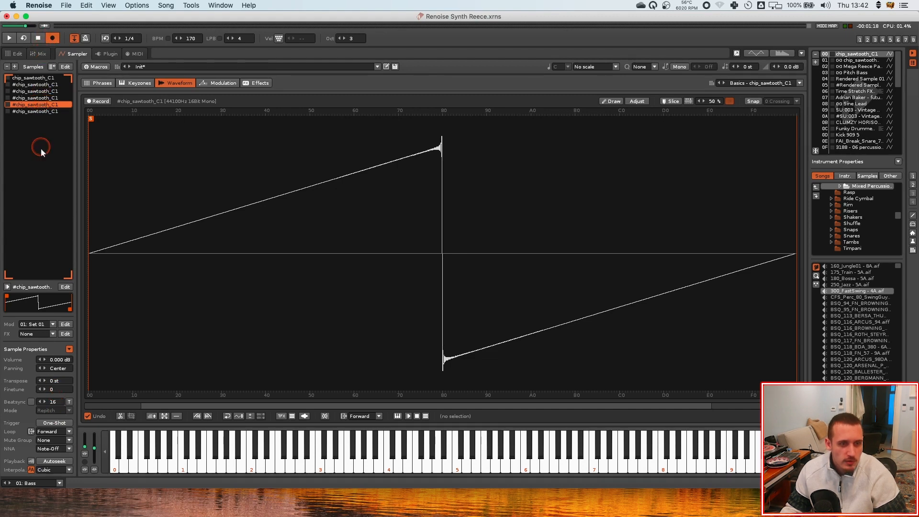
left_click_drag(59, 388, 58, 391)
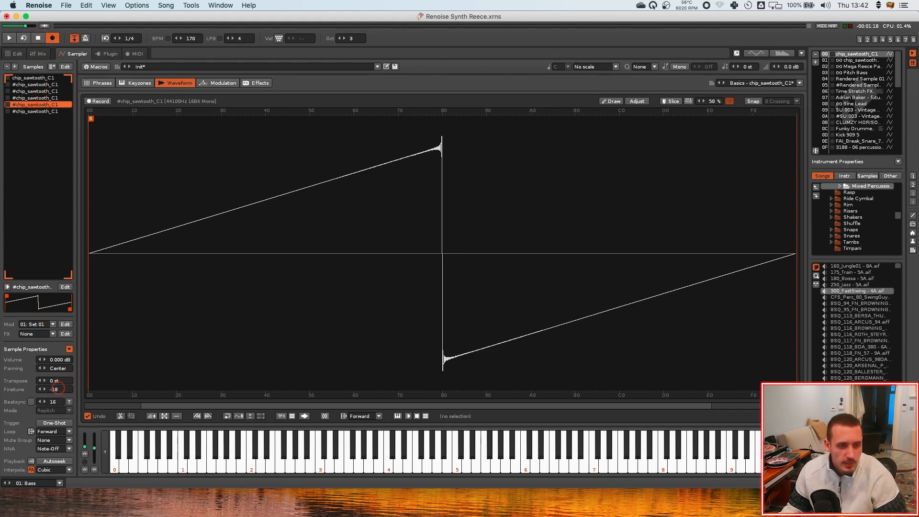
left_click(40, 111)
left_click_drag(55, 390, 56, 386)
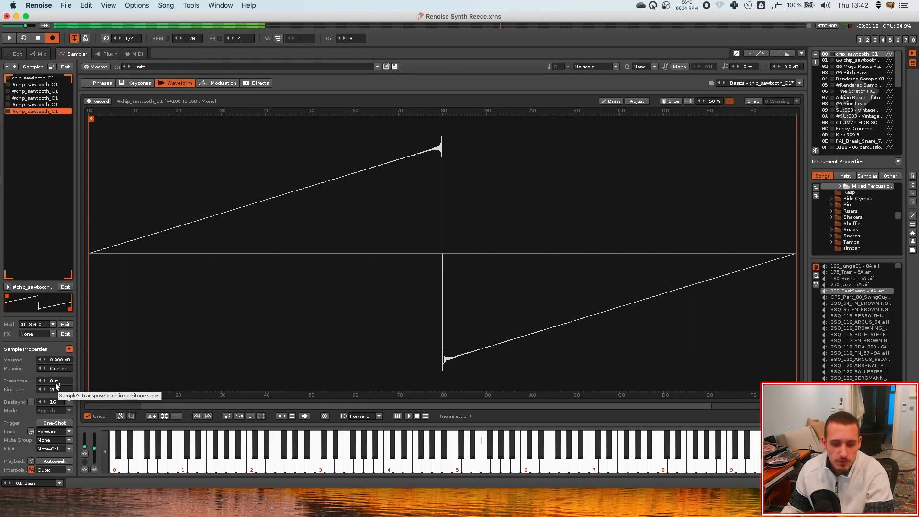
Pan the first sawtooth sample to 8 R and the second copy to 5 L
left_click(193, 351)
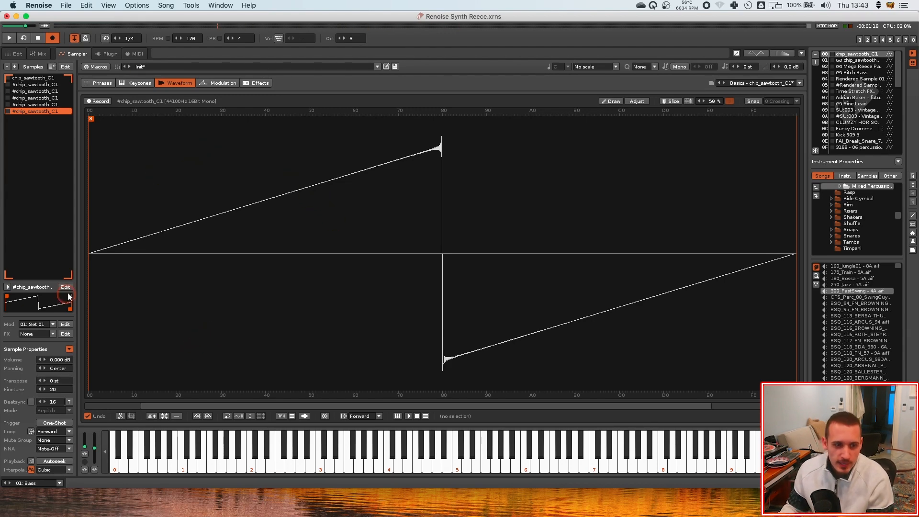
left_click(34, 78)
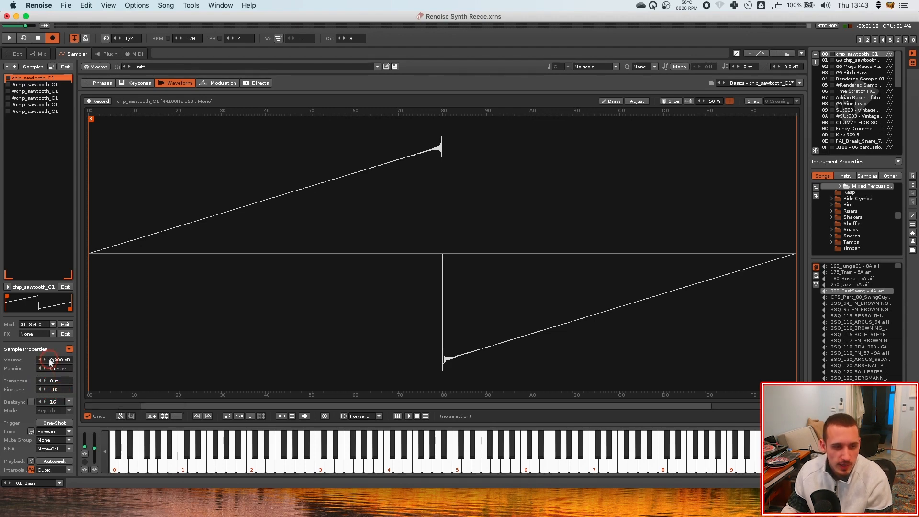
left_click_drag(57, 369, 57, 367)
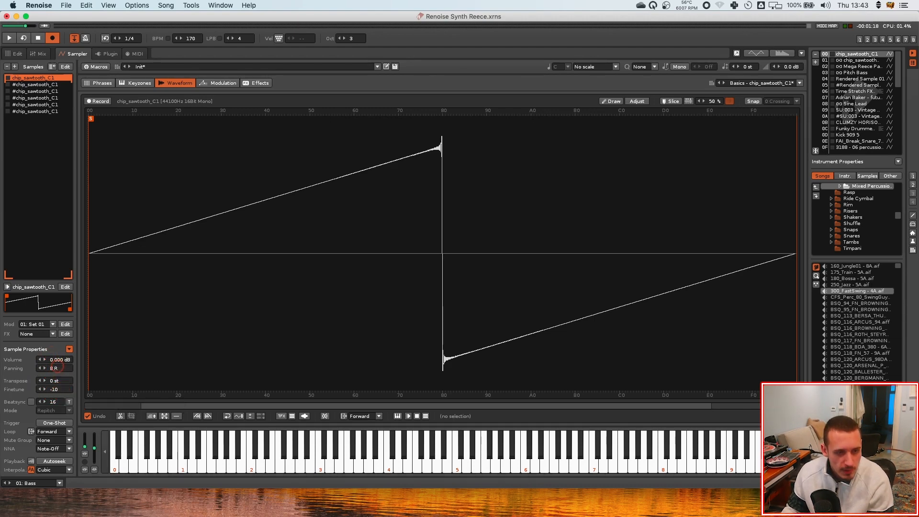
left_click(44, 85)
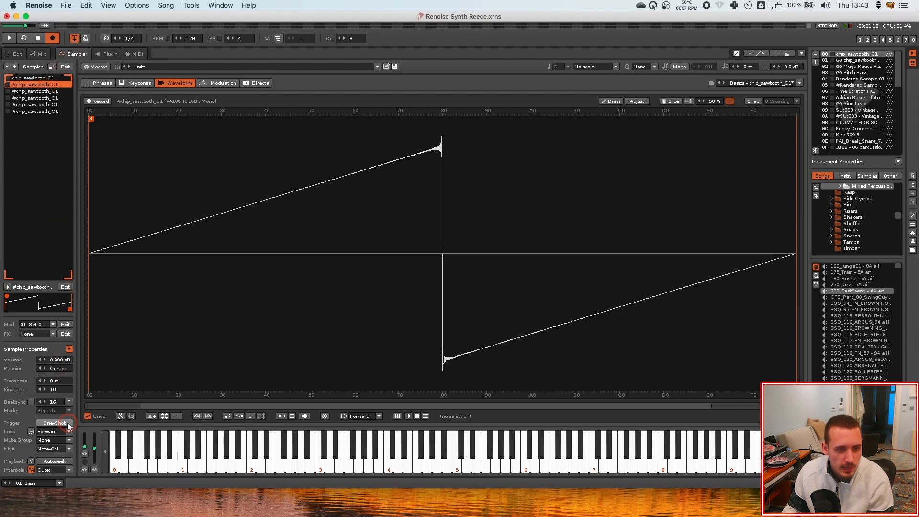
left_click_drag(58, 369, 58, 371)
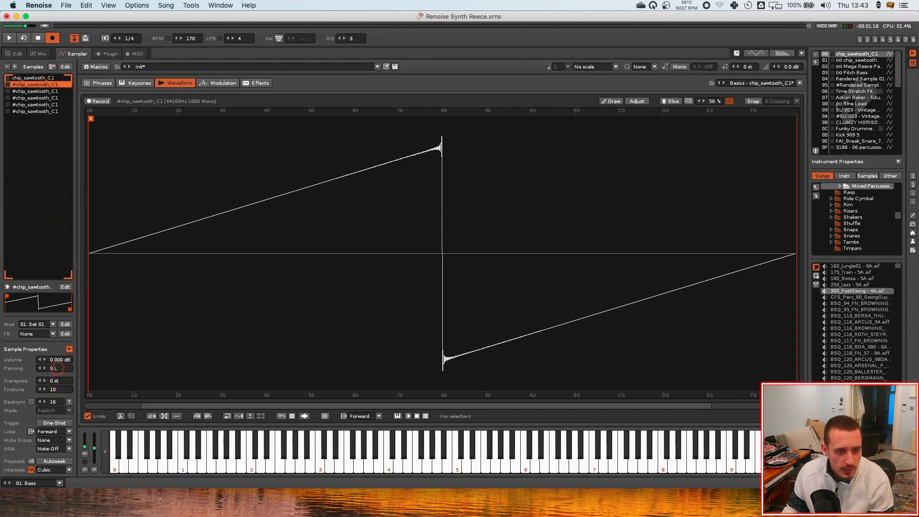
Step through the remaining copies and pan the sixth sawtooth copy to 30 L
left_click(53, 91)
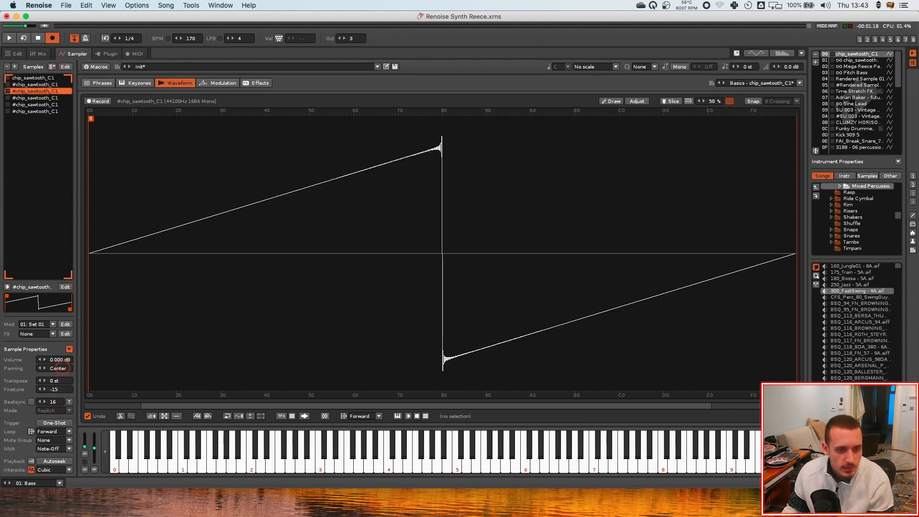
left_click(53, 99)
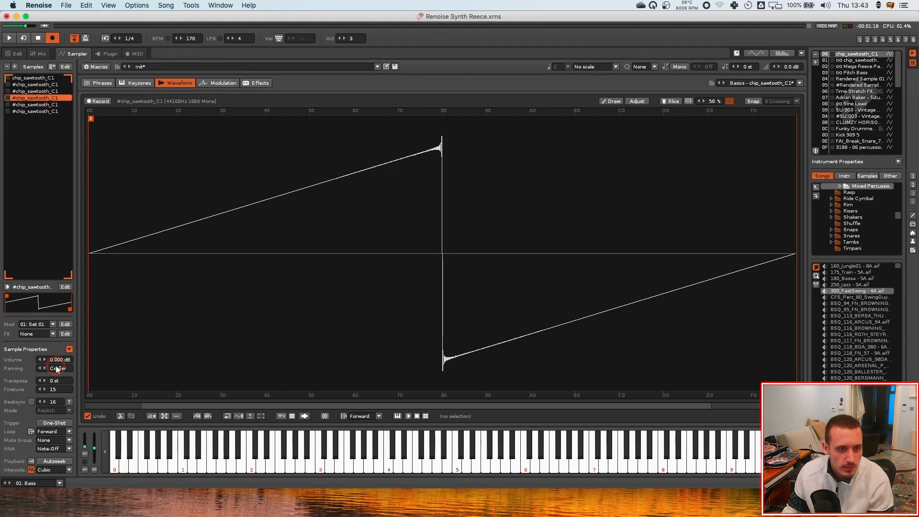
left_click(43, 104)
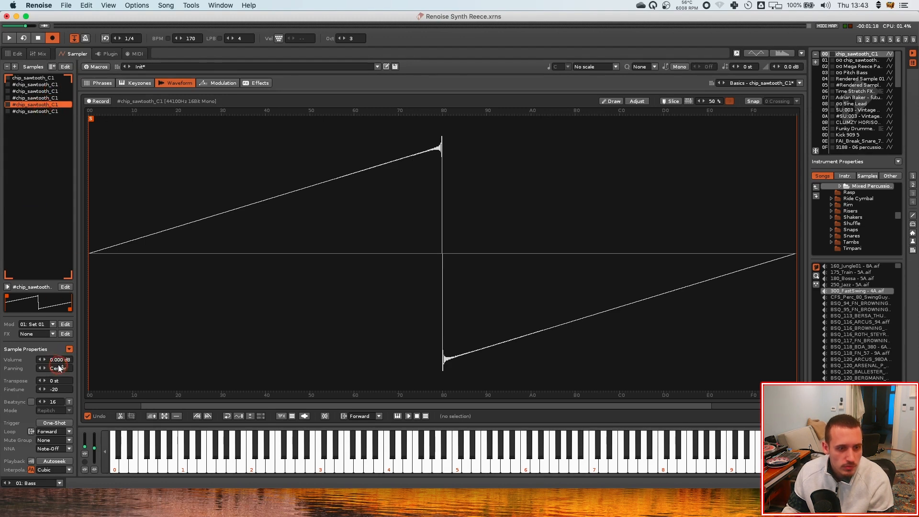
left_click(43, 111)
left_click_drag(58, 367, 58, 369)
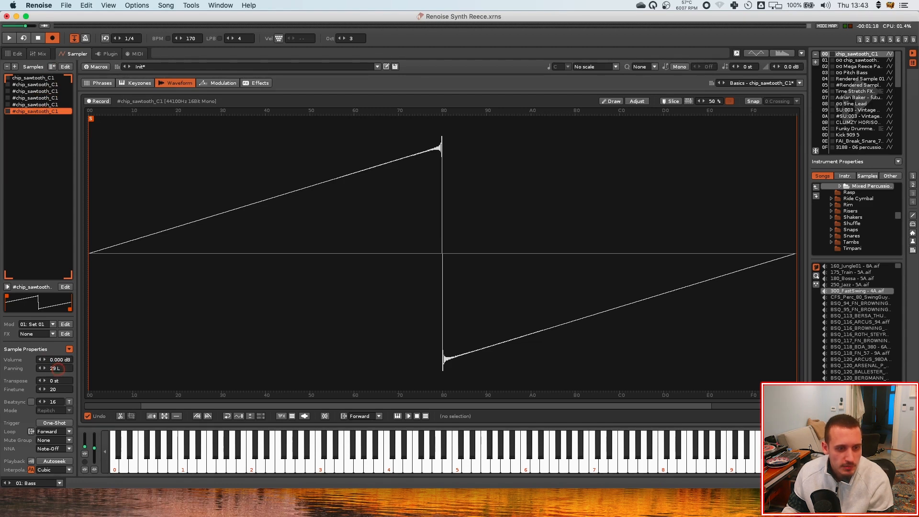
Switch the instrument to mono playback
left_click(105, 123)
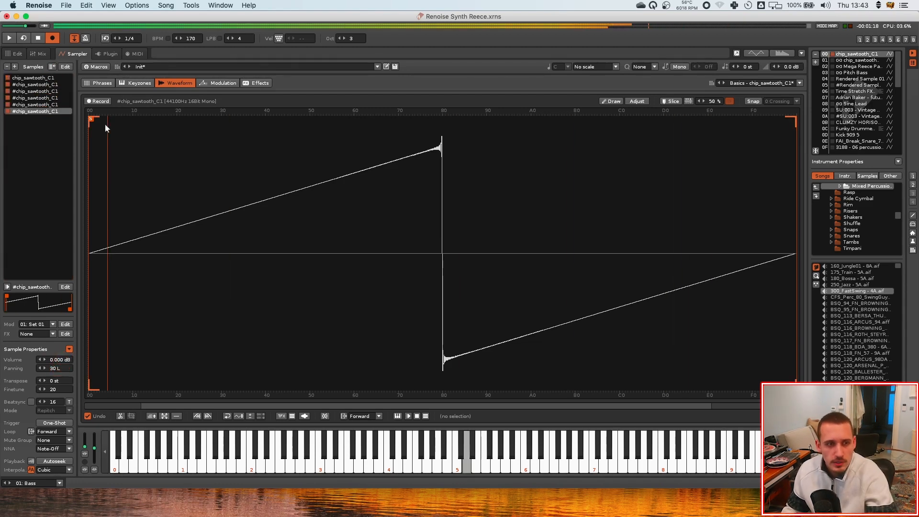
left_click(129, 130)
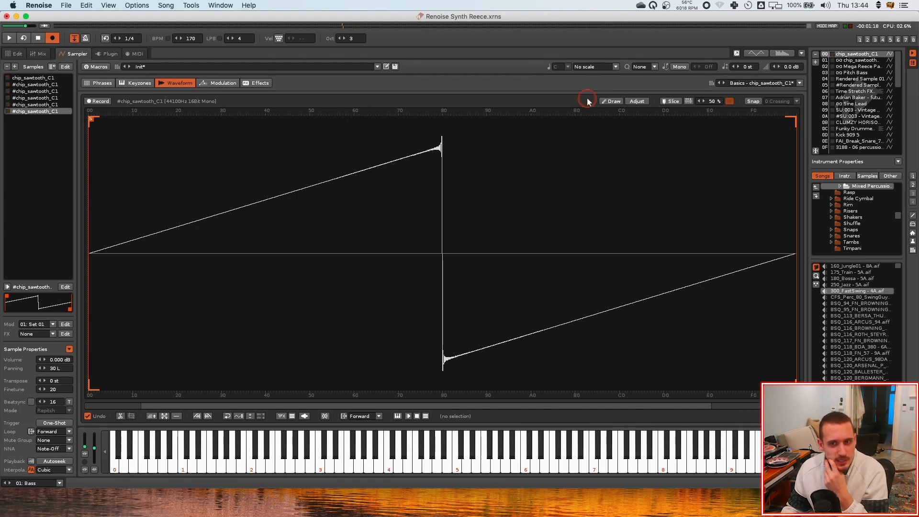
left_click(680, 66)
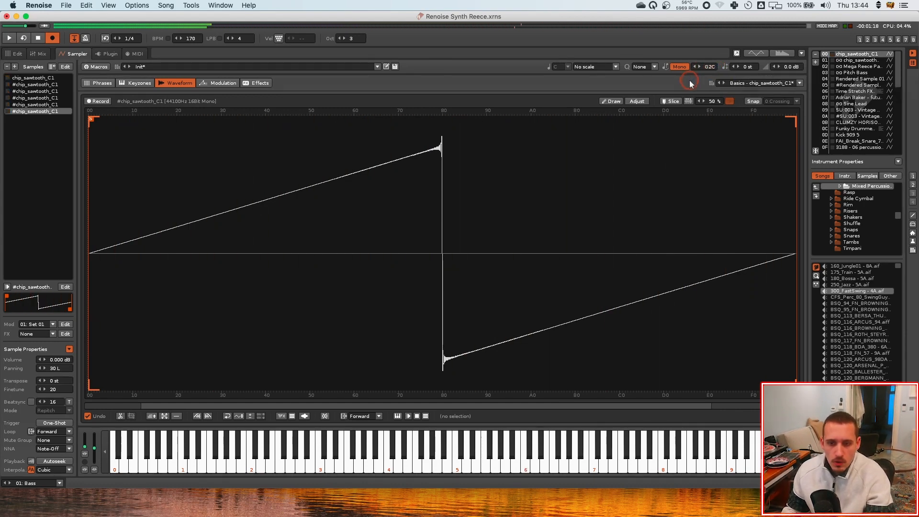
On the Bass track, enable the Analog Filter device and lower its cutoff to about 1.06 kHz
left_click(18, 53)
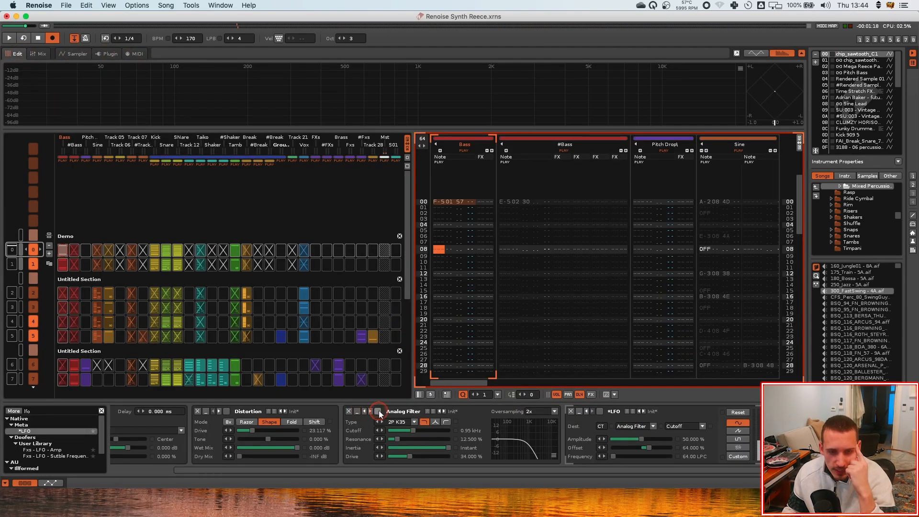
left_click(465, 139)
left_click(499, 162)
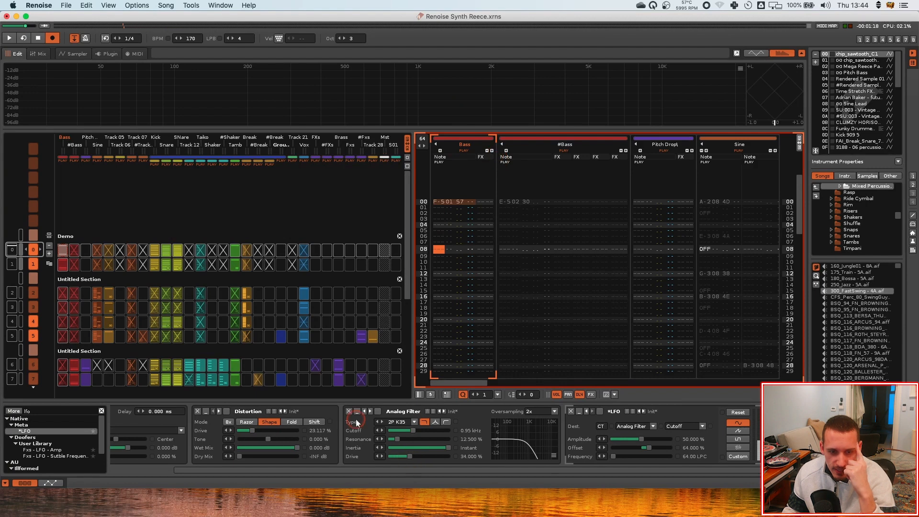
left_click(382, 413)
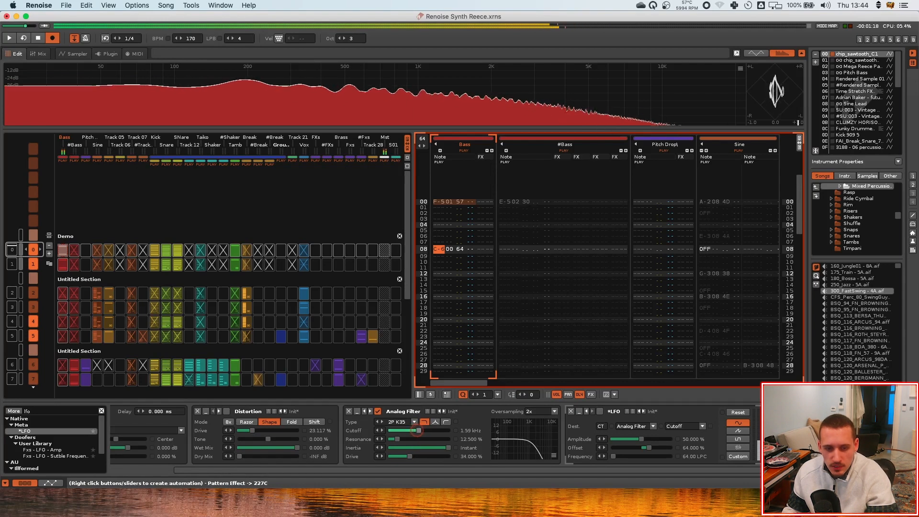
left_click_drag(413, 431, 417, 442)
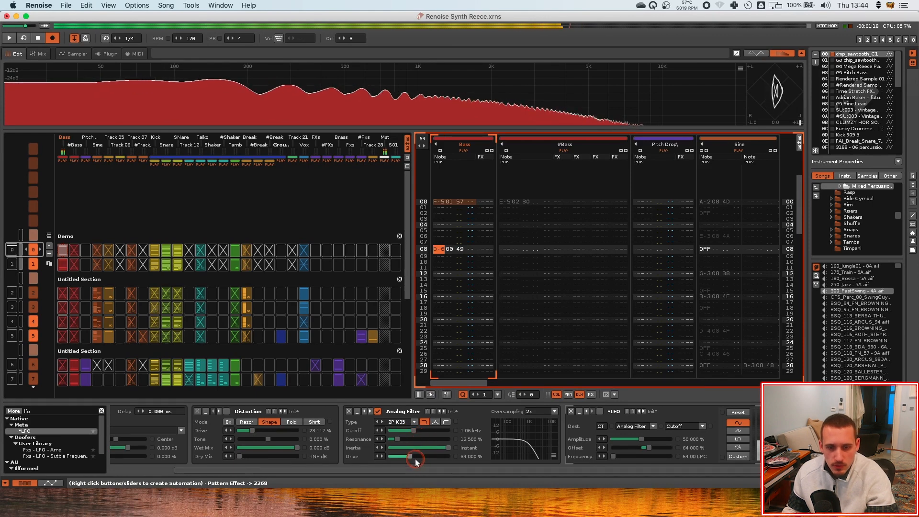
left_click(74, 54)
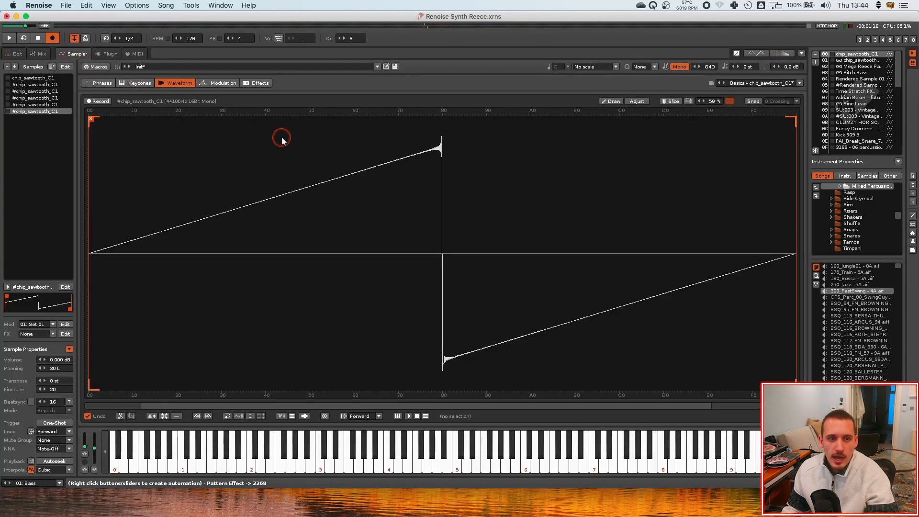
left_click(256, 83)
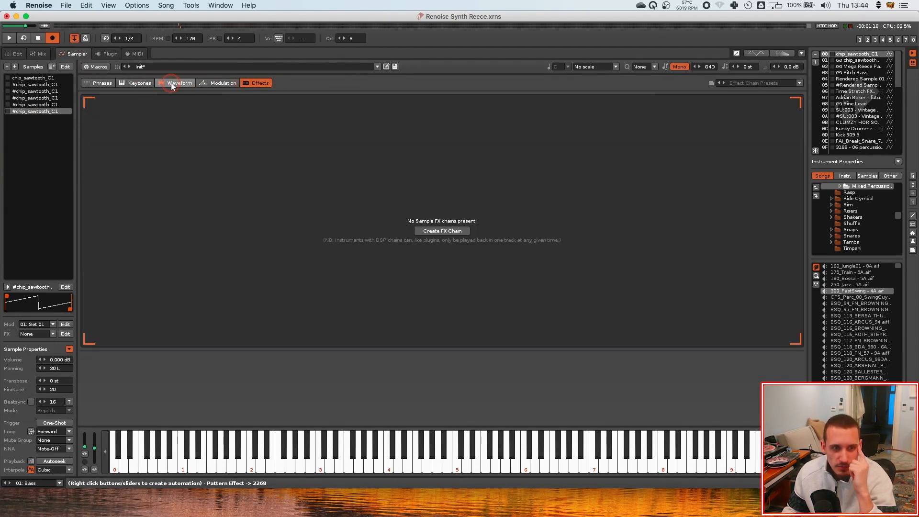
left_click(177, 82)
left_click(4, 53)
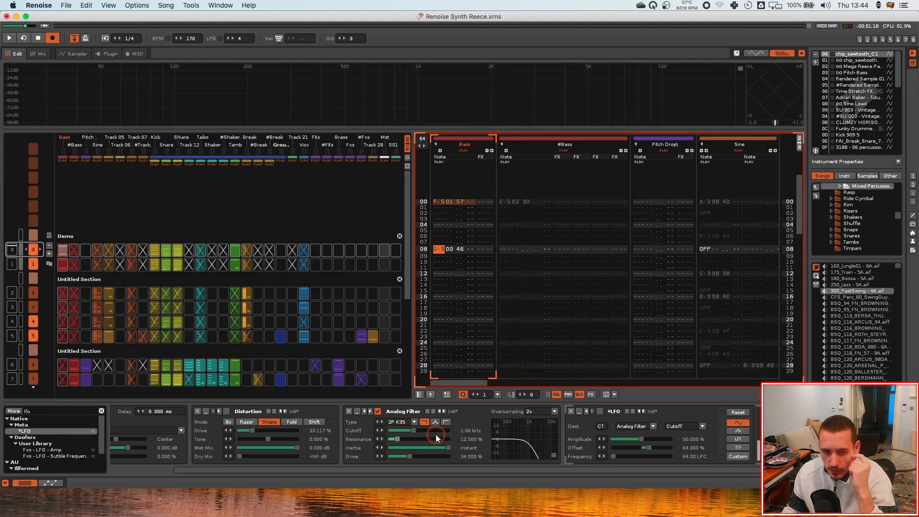
left_click(74, 53)
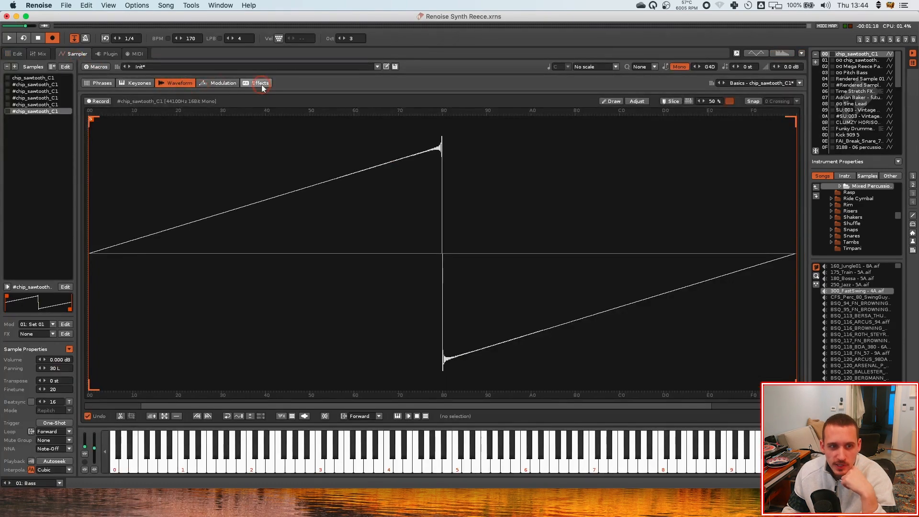
left_click(221, 83)
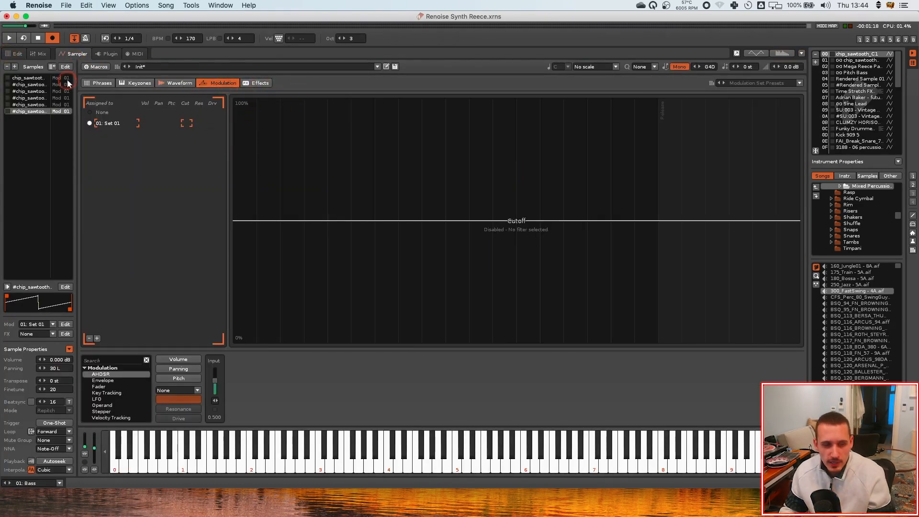
left_click(13, 54)
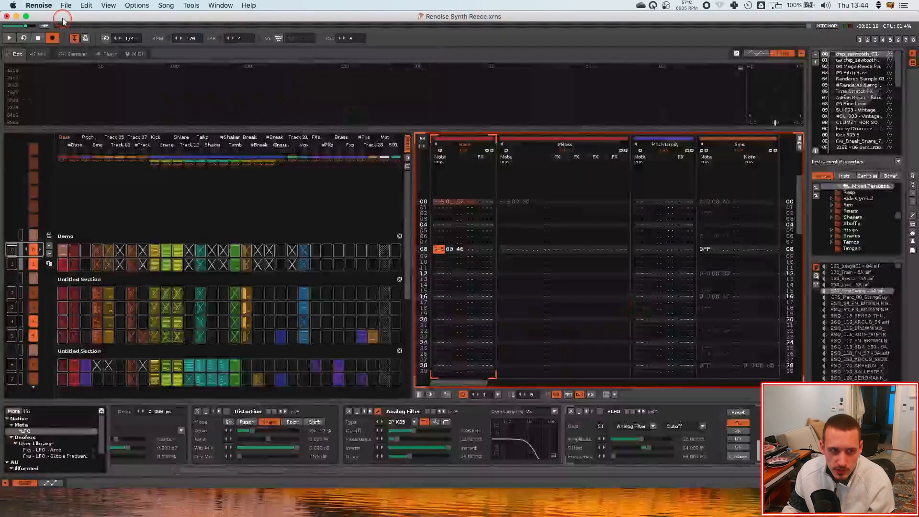
left_click(74, 54)
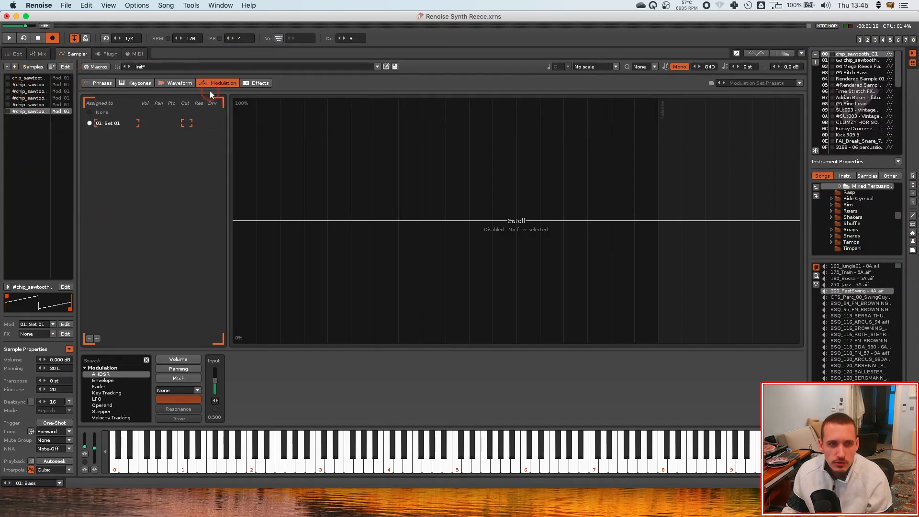
left_click(13, 54)
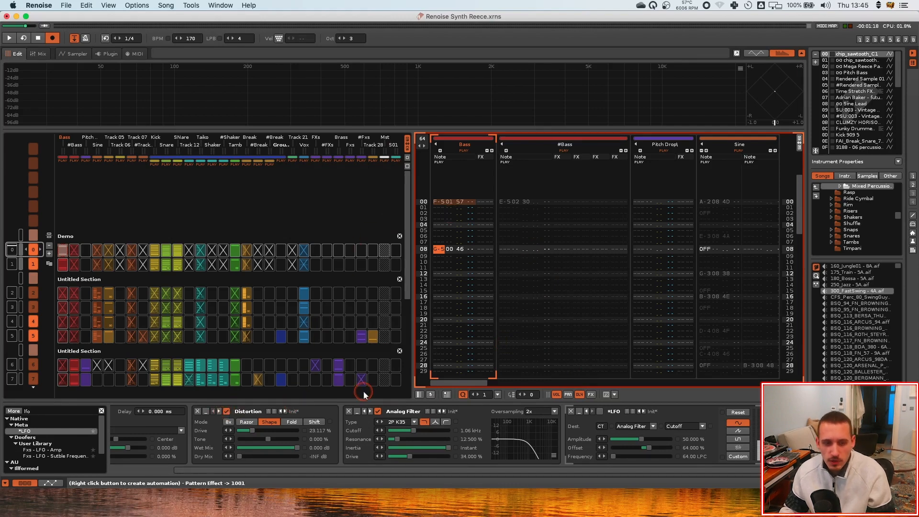
Toggle the Analog Filter and Distortion devices off and back on to compare the sound
left_click(378, 411)
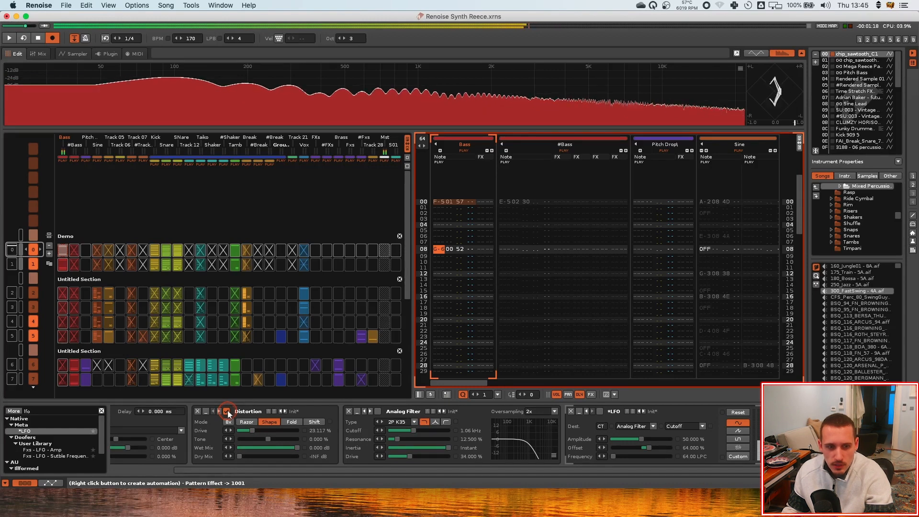
left_click(227, 410)
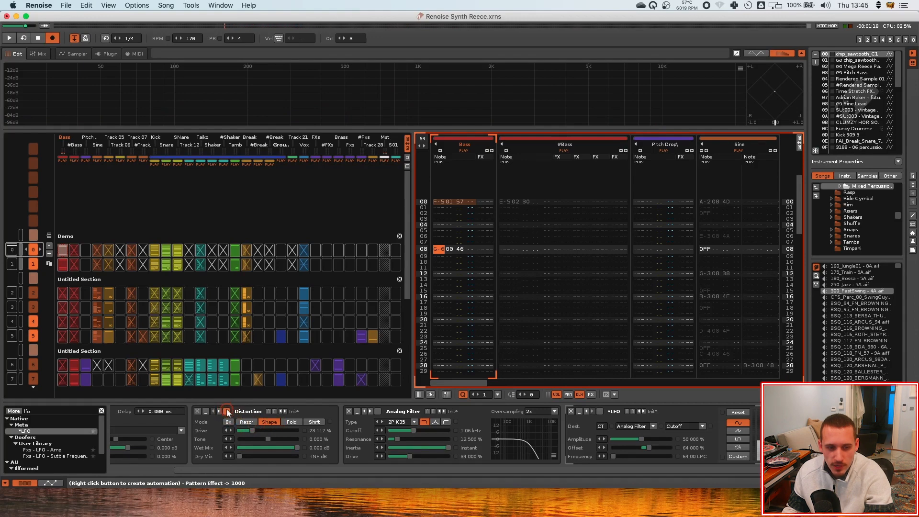
left_click(227, 411)
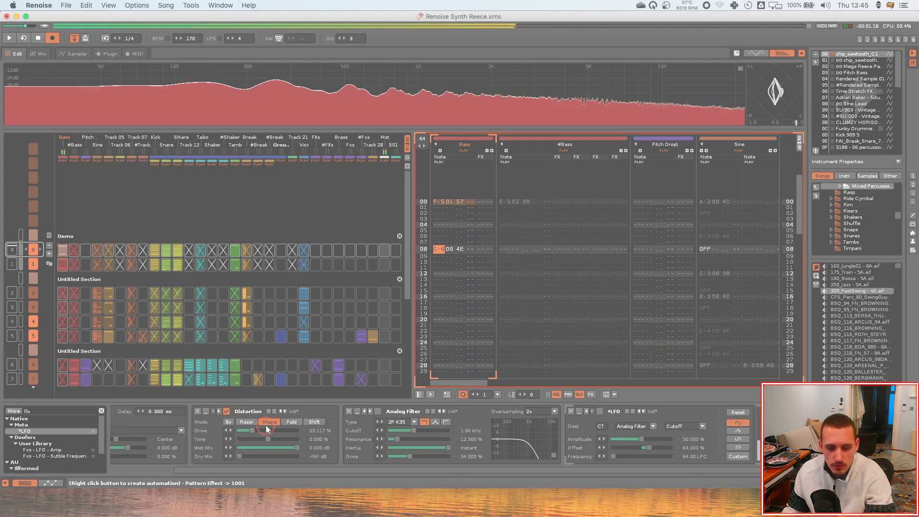
left_click(227, 411)
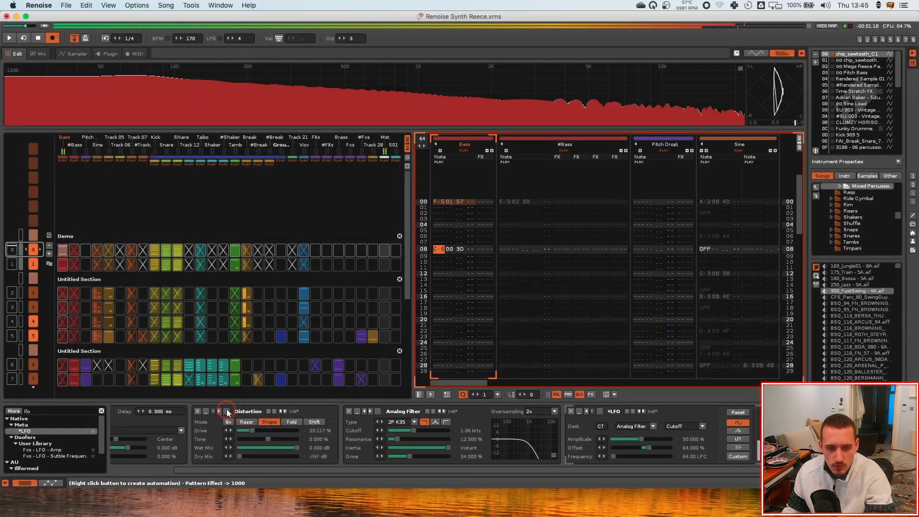
left_click(228, 411)
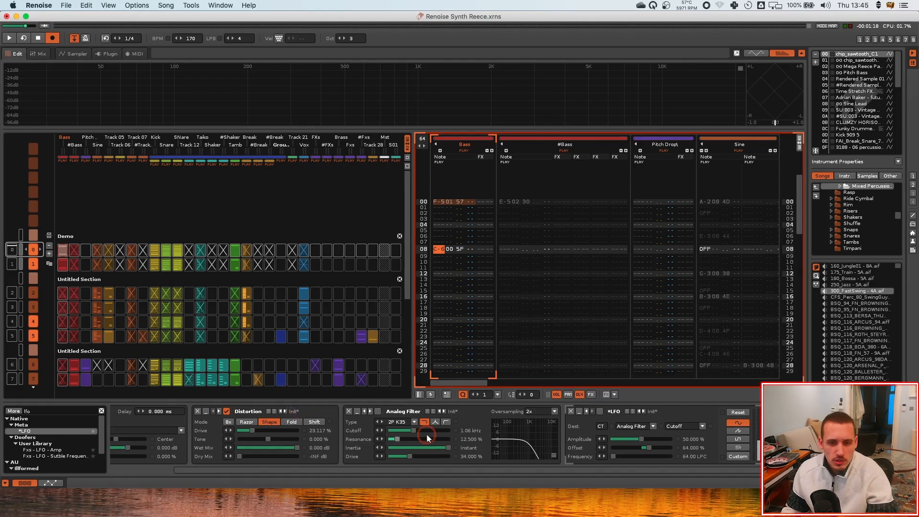
left_click(378, 412)
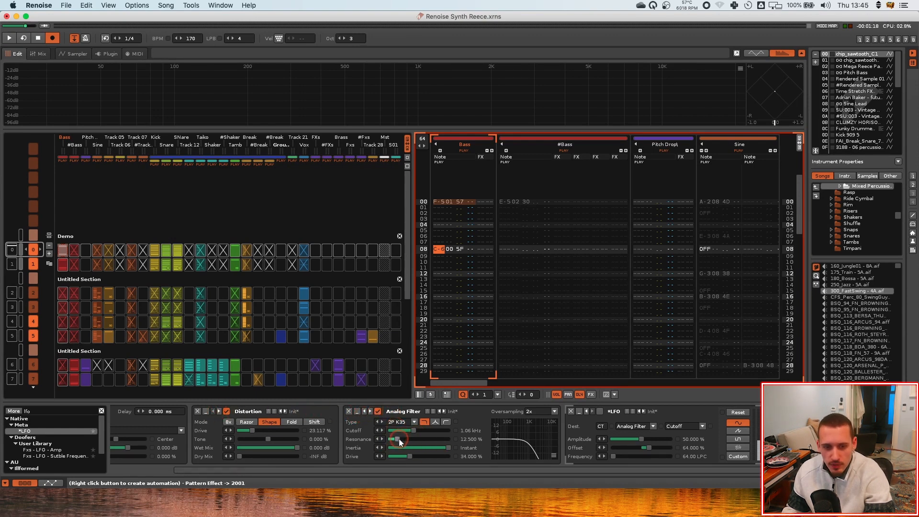
Raise the filter resonance to 16.1% and nudge the cutoff down during playback, toggling the LFO to compare
mouse_move(400, 441)
left_mouse_down()
mouse_move(426, 439)
mouse_move(406, 439)
mouse_move(413, 446)
mouse_move(430, 430)
mouse_move(407, 430)
left_mouse_up()
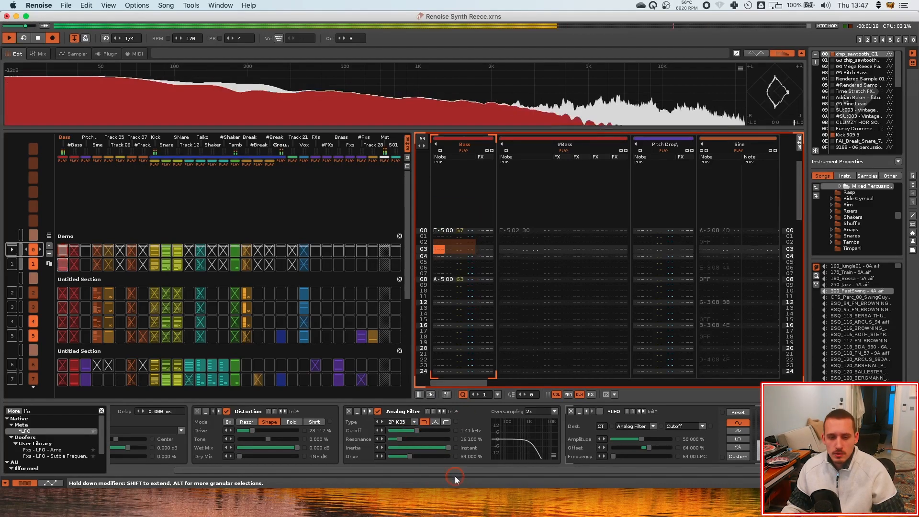
mouse_move(406, 431)
left_mouse_down()
mouse_move(422, 430)
mouse_move(404, 431)
left_mouse_up()
key("space")
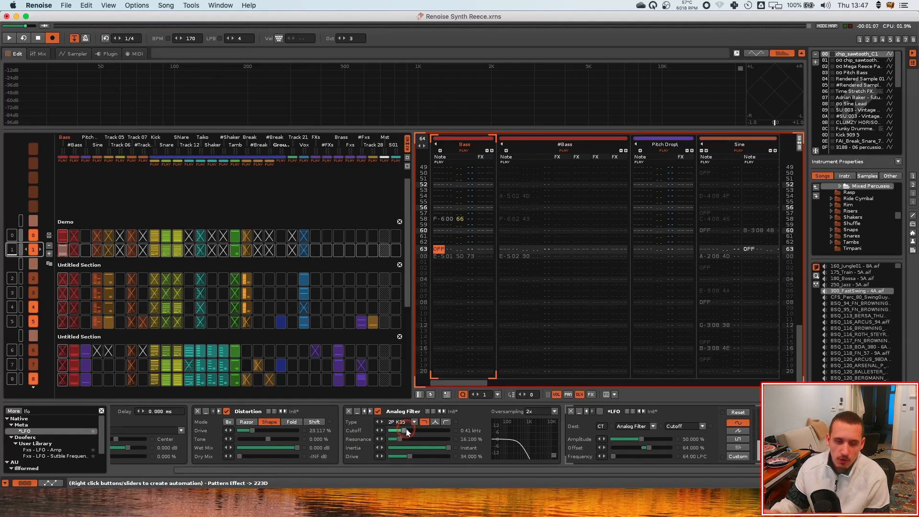
left_click_drag(404, 430, 400, 430)
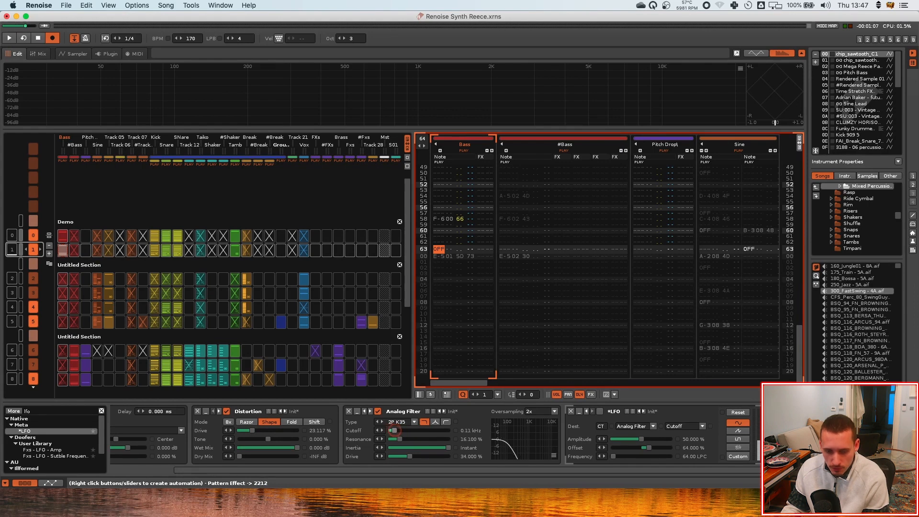
left_click(600, 411)
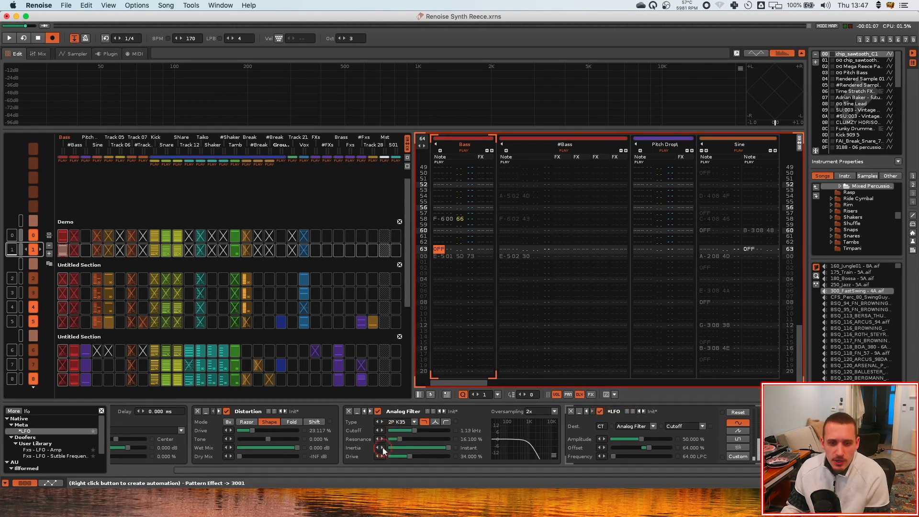
left_click(601, 411)
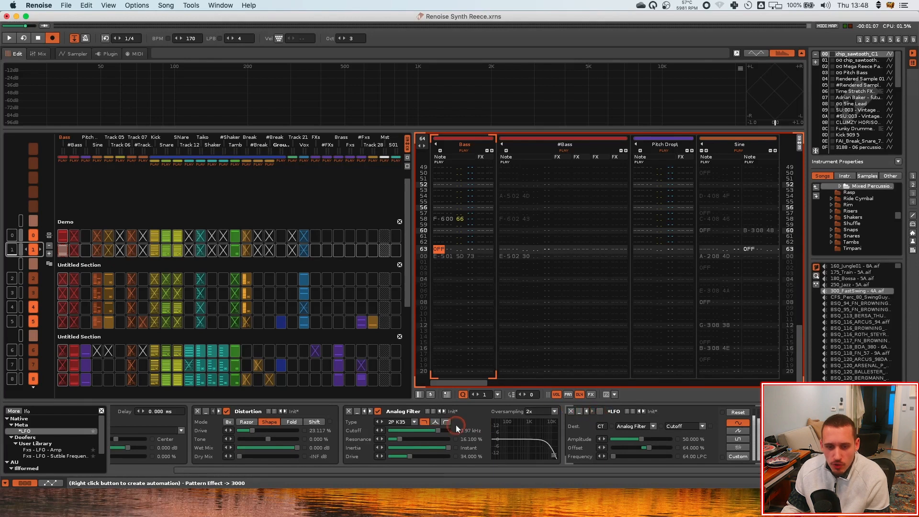
Record a rising Analog Filter cutoff sweep into the Bass track's effect column from the pattern's first row during playback
left_click_drag(438, 431, 408, 432)
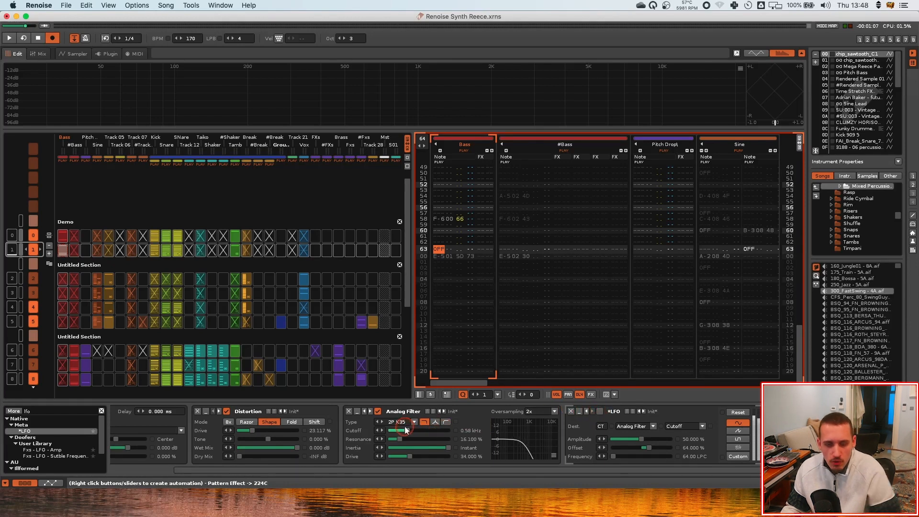
left_click(486, 196)
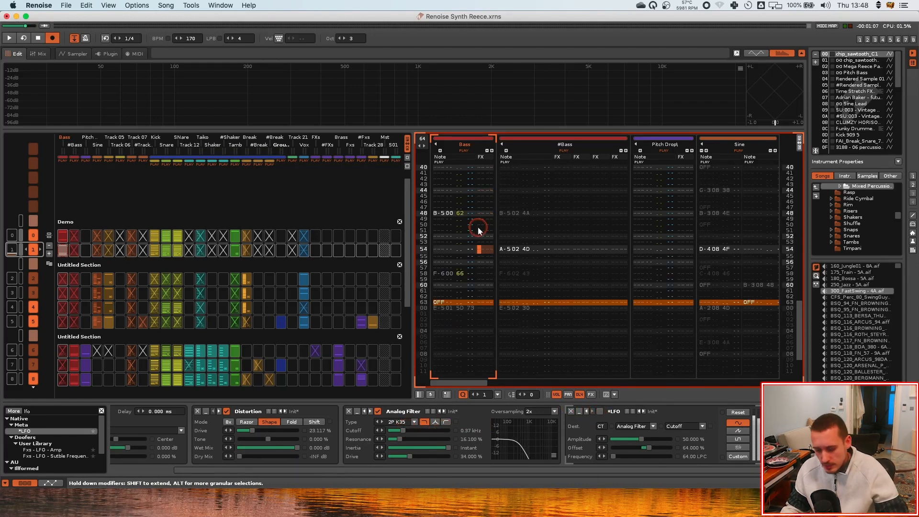
key("F9")
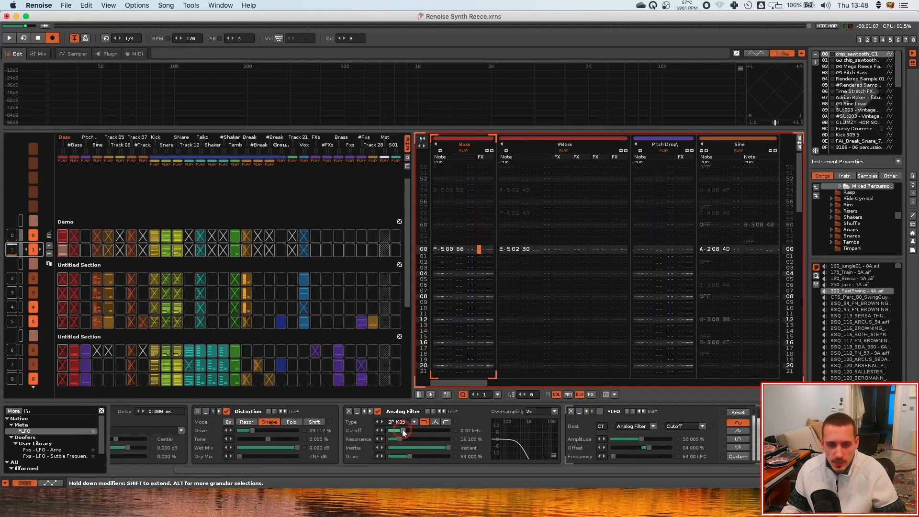
left_click_drag(403, 432, 404, 431)
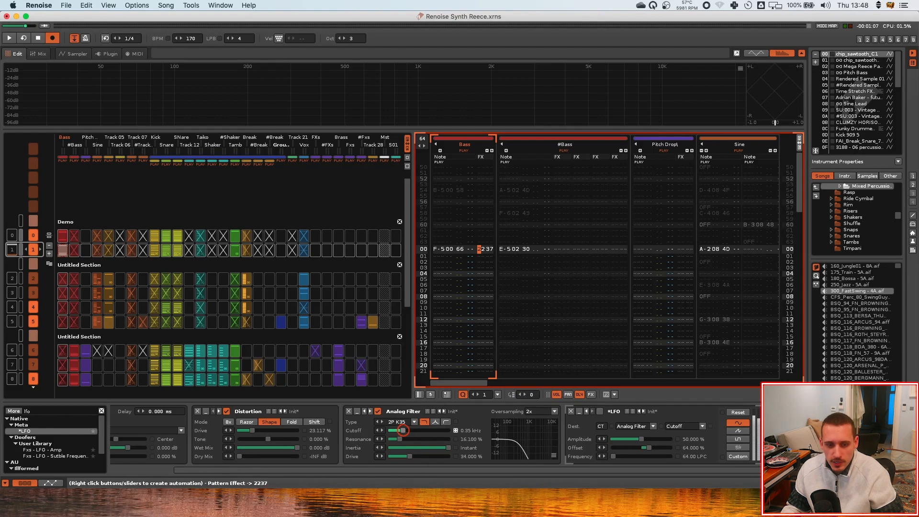
left_click_drag(470, 248, 485, 252)
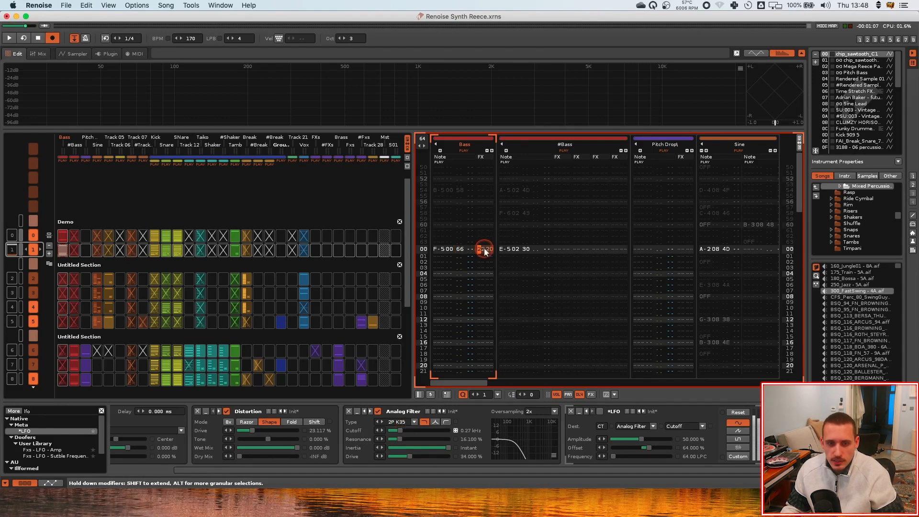
key("space")
key("space")
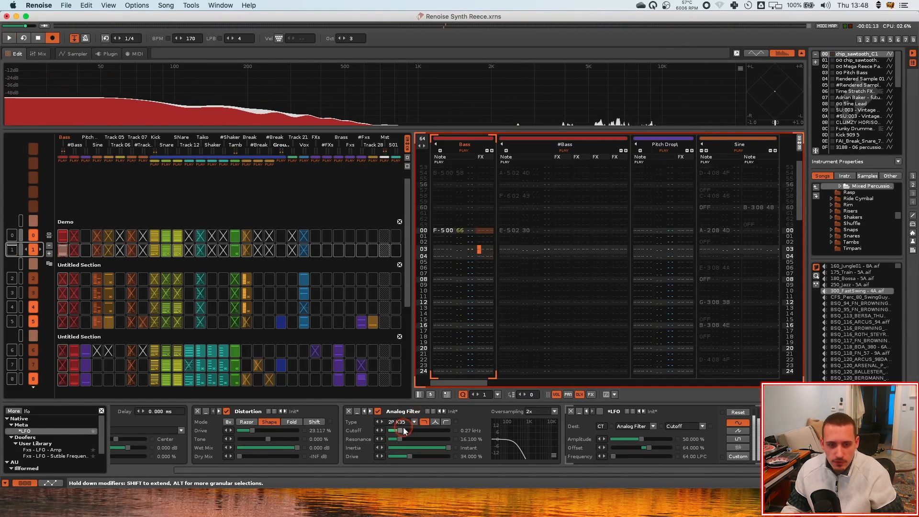
key("space")
mouse_move(401, 430)
left_mouse_down()
mouse_move(421, 430)
mouse_move(411, 430)
left_mouse_up()
key("space")
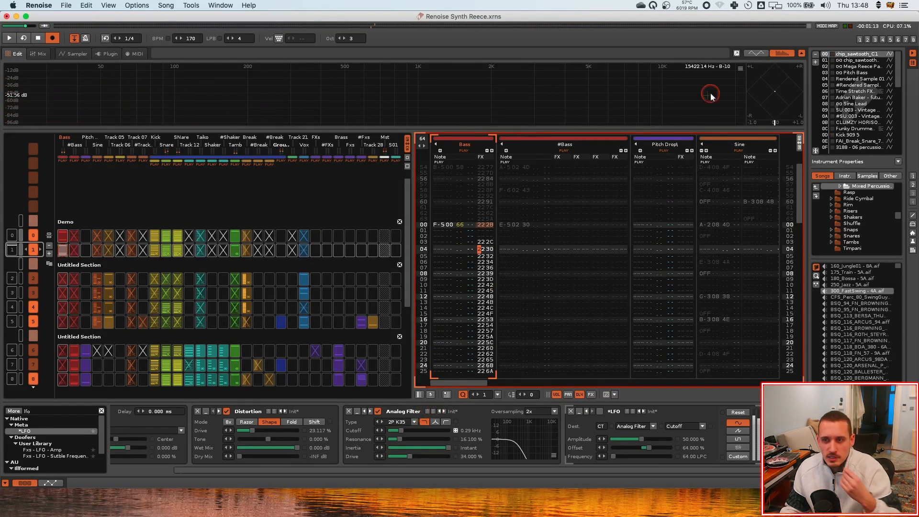
Open the Sampler's macro view and select the Mega Reece Patch instrument for comparison
left_click(74, 53)
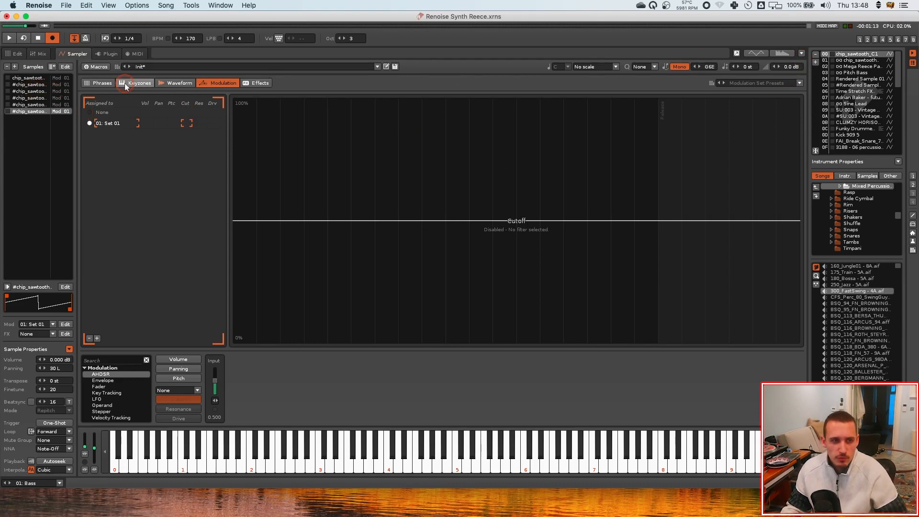
left_click(12, 55)
left_click(448, 224)
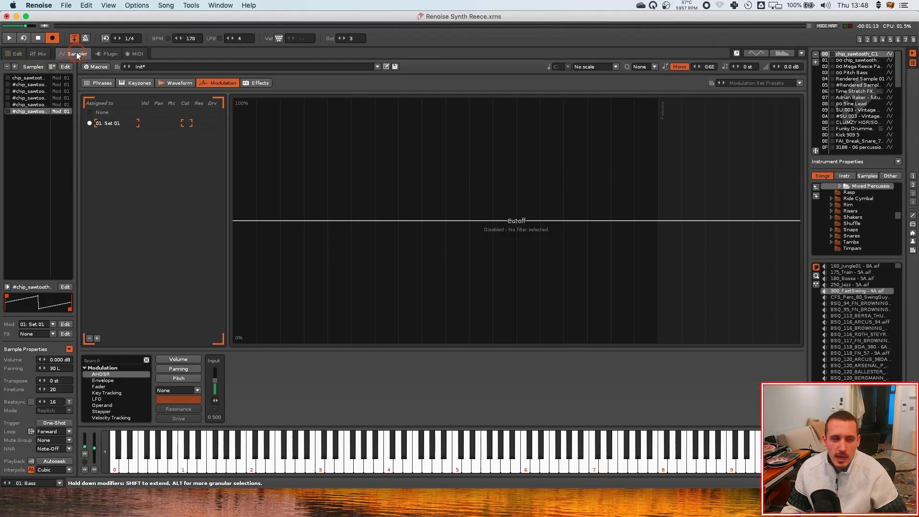
left_click(253, 120)
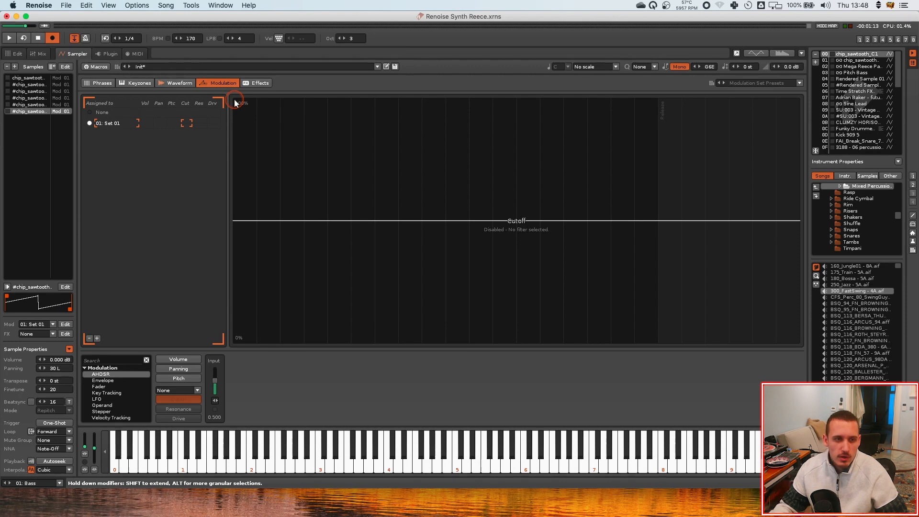
left_click(97, 67)
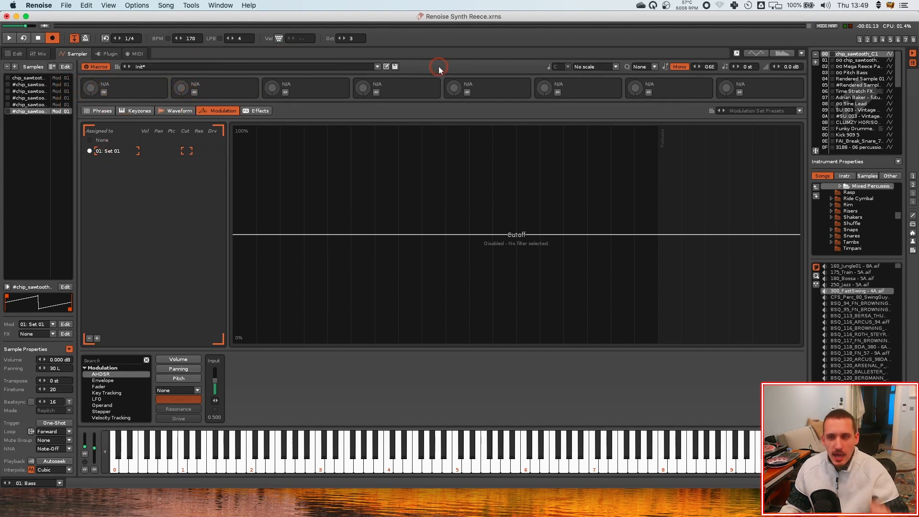
left_click(857, 55)
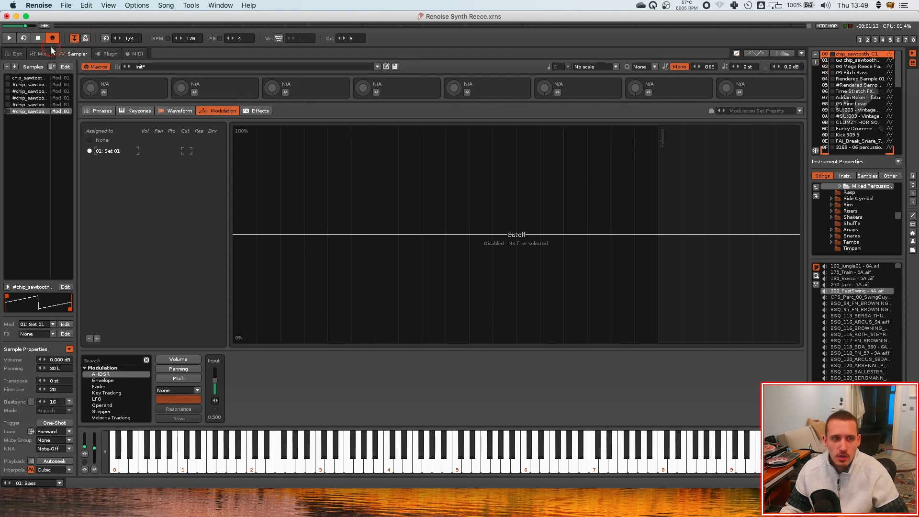
left_click(849, 67)
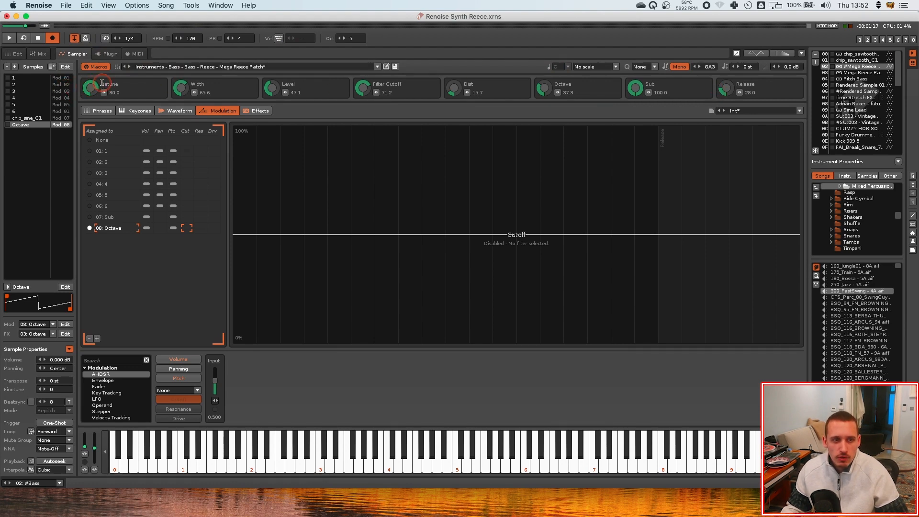
Adjust the Mega Reece Patch's Detune macro to about 83 and Width to about 69.6 while auditioning it
key("space")
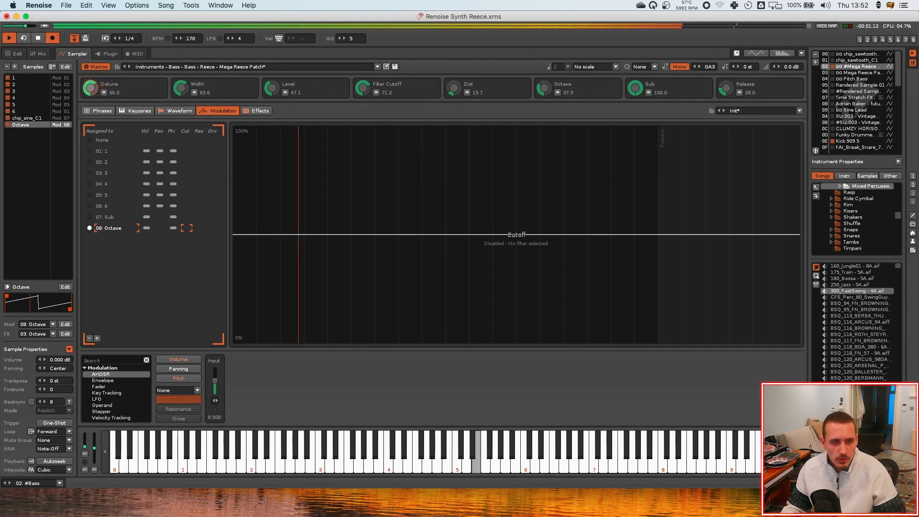
left_click_drag(90, 88, 91, 84)
key("space")
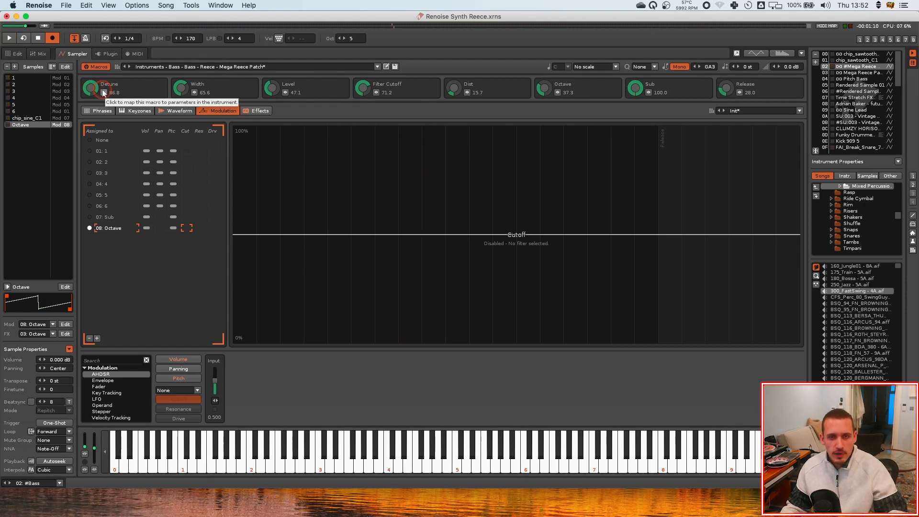
left_click(103, 92)
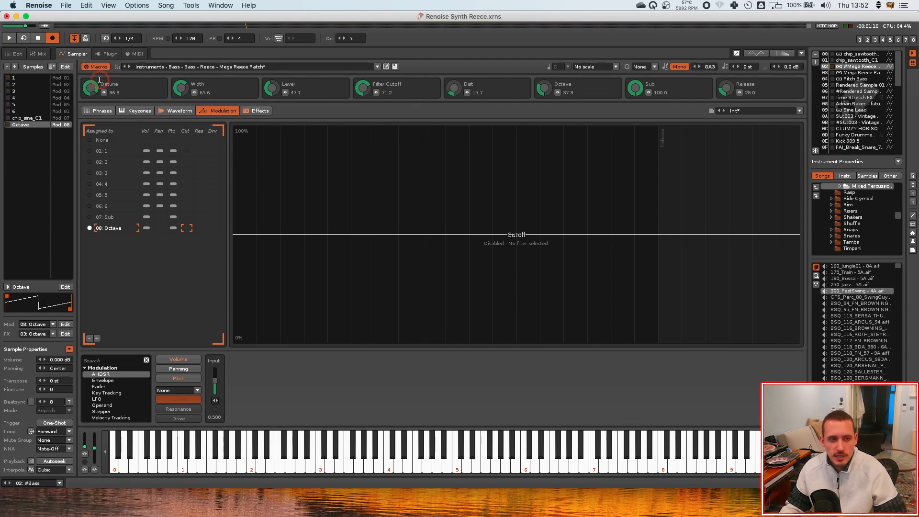
left_click_drag(94, 86, 94, 84)
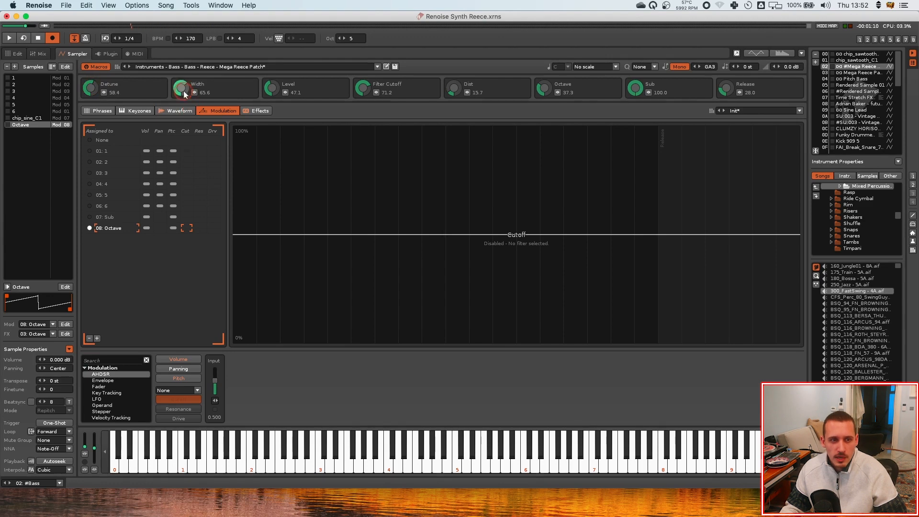
mouse_move(181, 87)
left_mouse_down()
mouse_move(187, 93)
mouse_move(170, 82)
mouse_move(188, 84)
left_mouse_up()
key("space")
key("space")
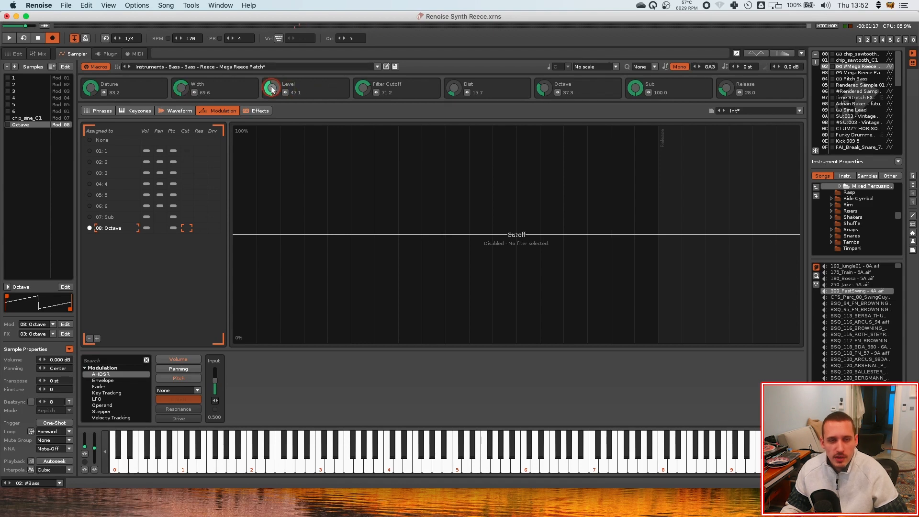
Turn the Level, Octave and Sub macros down to near zero while playing the patch
left_click_drag(271, 86, 271, 115)
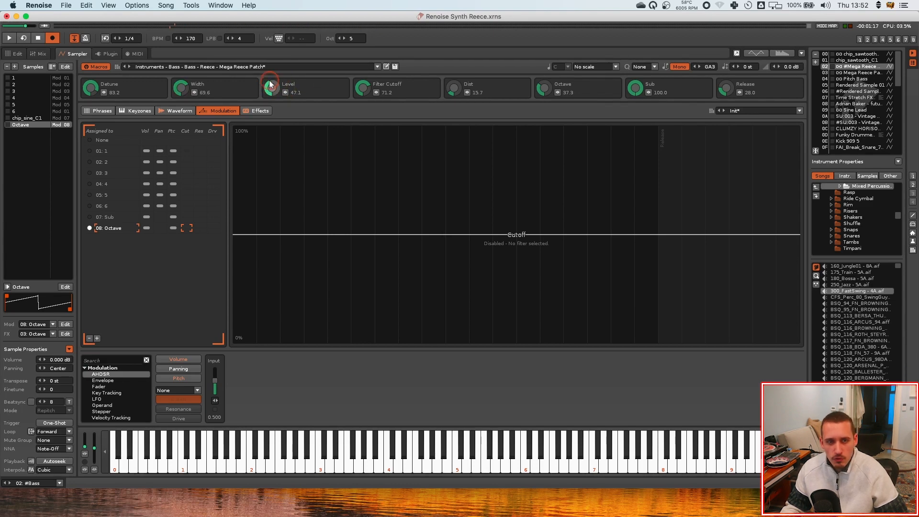
key("space")
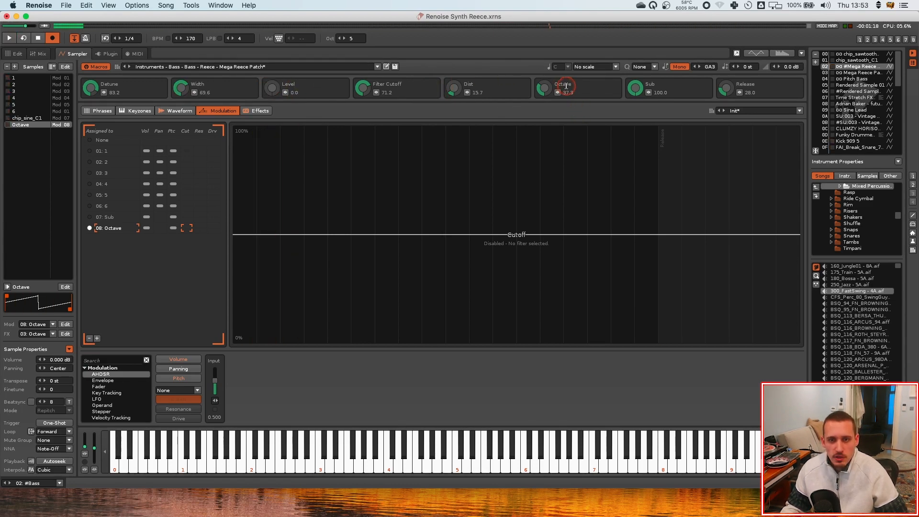
key("space")
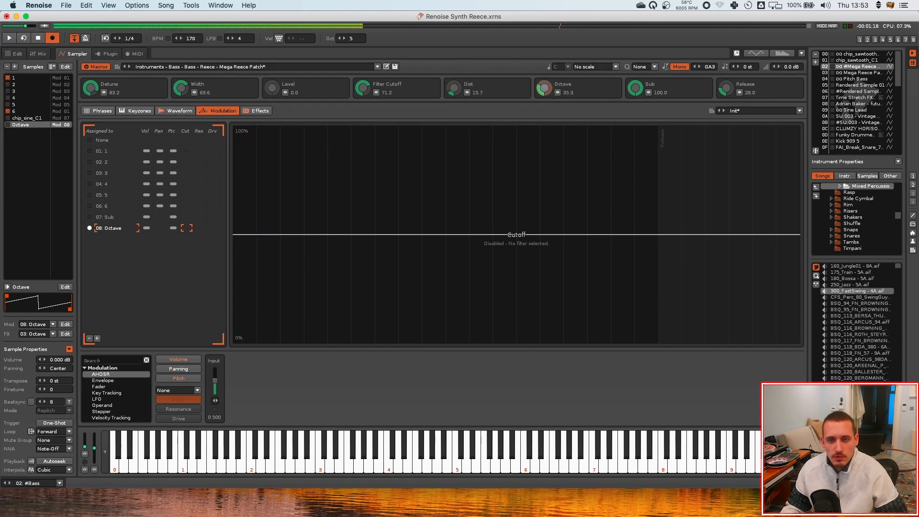
left_click_drag(545, 89, 545, 118)
left_click_drag(635, 88, 636, 120)
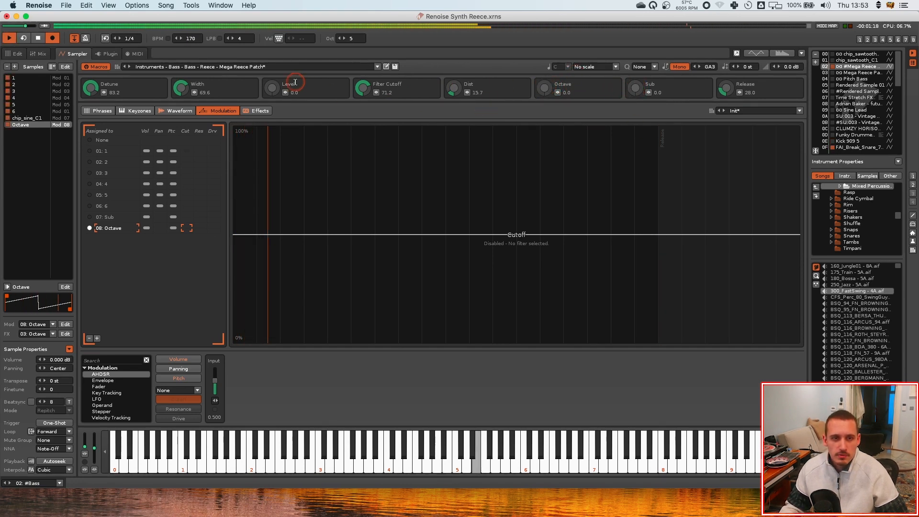
key("space")
left_click_drag(271, 90, 271, 89)
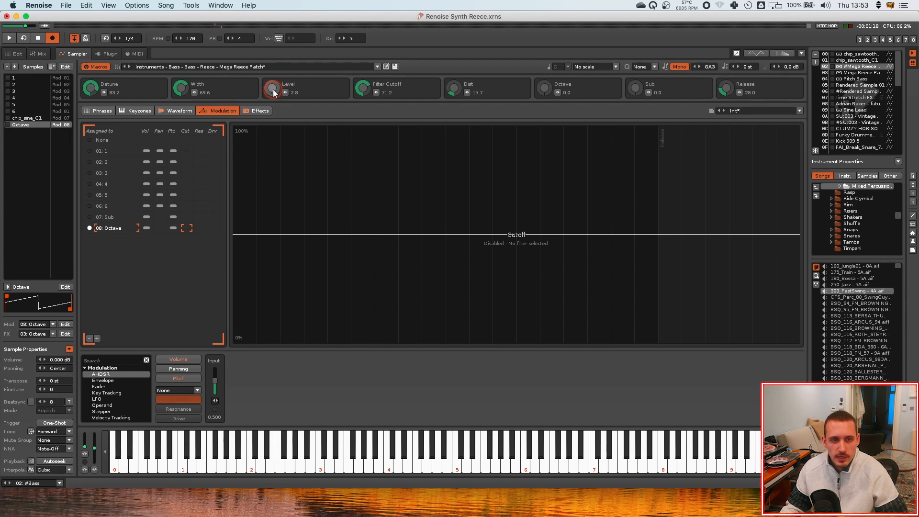
Open the Effects view and compare the effect chains of the chip sawtooth and Mega Reece Patch instruments
left_click(257, 111)
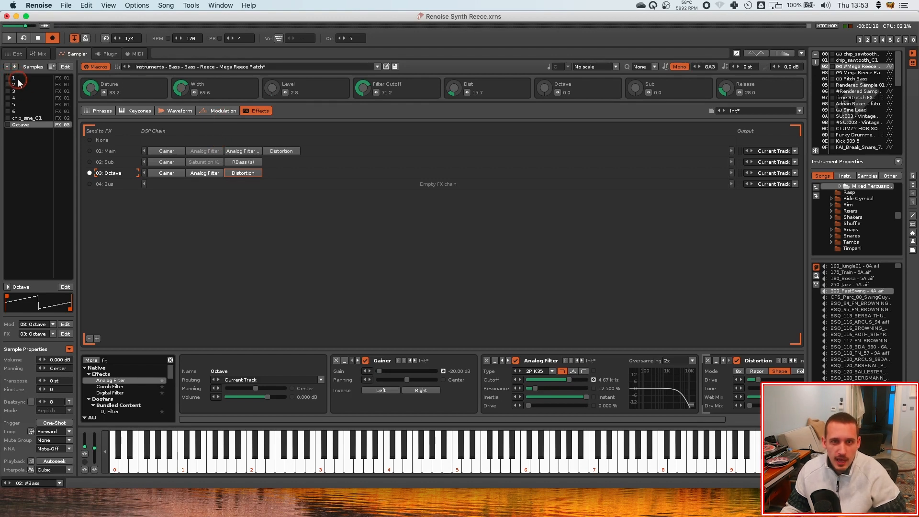
left_click(855, 55)
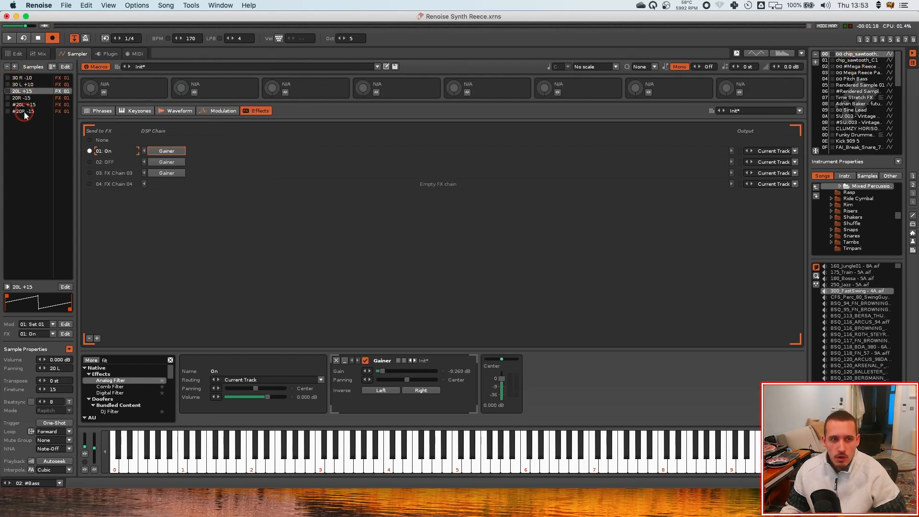
left_click(860, 67)
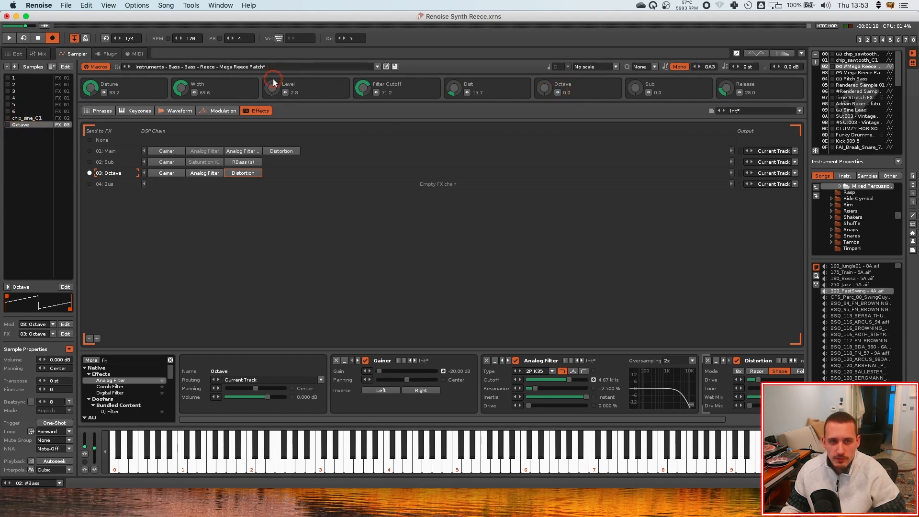
Audition the Level and Octave macros by sweeping them up and back down during playback
left_click_drag(273, 86, 273, 90)
key("space")
left_click_drag(544, 88, 538, 82)
left_click_drag(272, 88, 273, 89)
key("space")
left_click_drag(544, 88, 544, 94)
left_click_drag(272, 88, 272, 83)
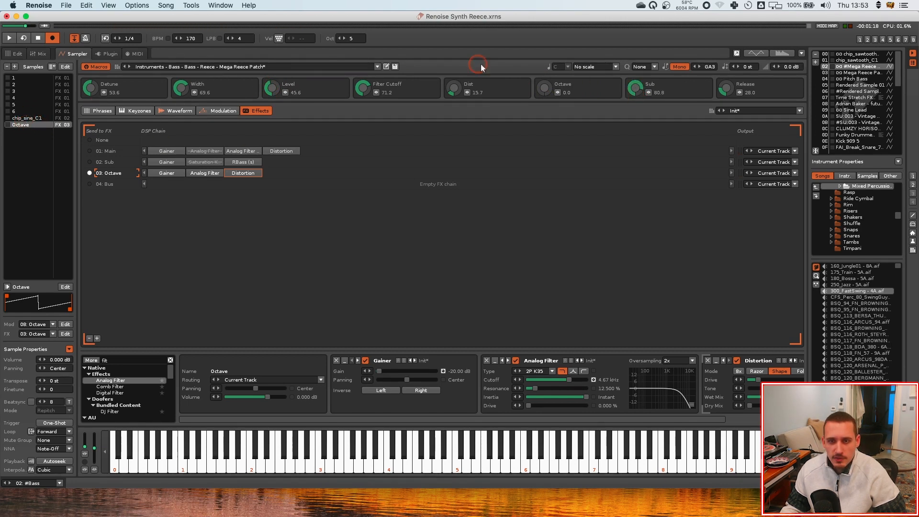
left_click_drag(272, 87, 274, 93)
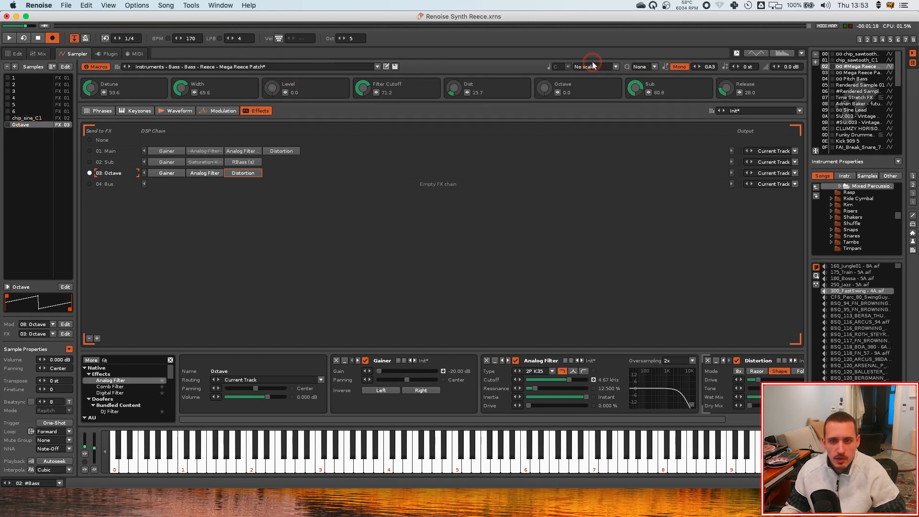
Sweep the Sub macro up during playback and set it to about 11.6
key("space")
left_click_drag(638, 89, 638, 85)
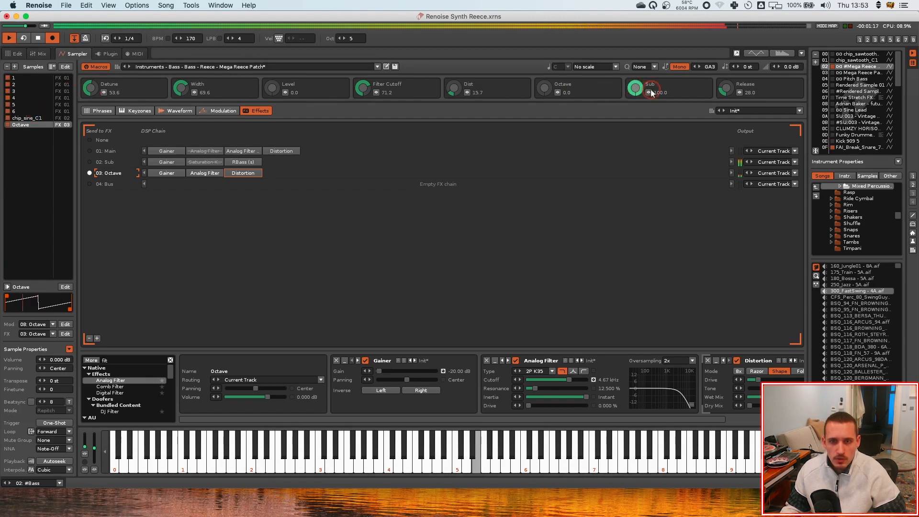
key("space")
left_click_drag(637, 85, 621, 99)
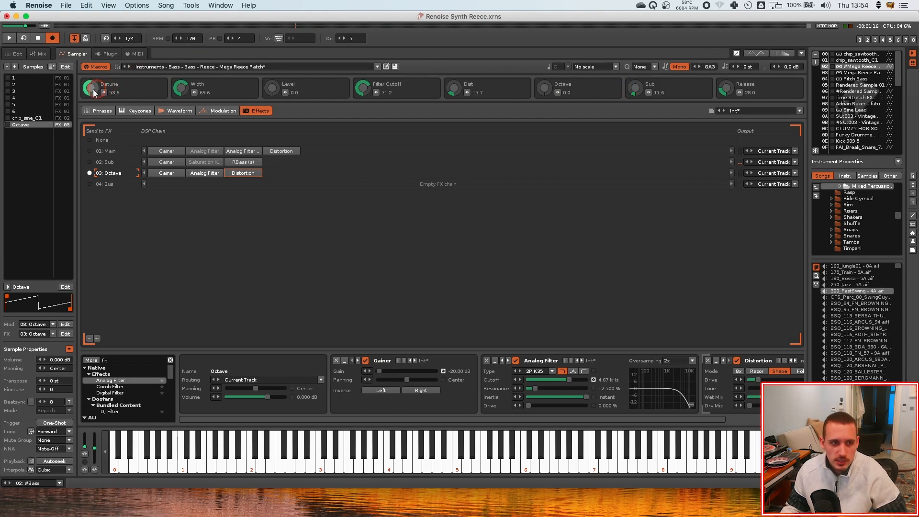
Inspect the chip_sine_C1 sample's waveform and return to the Octave sample's effect chain
left_click(27, 118)
left_click(175, 111)
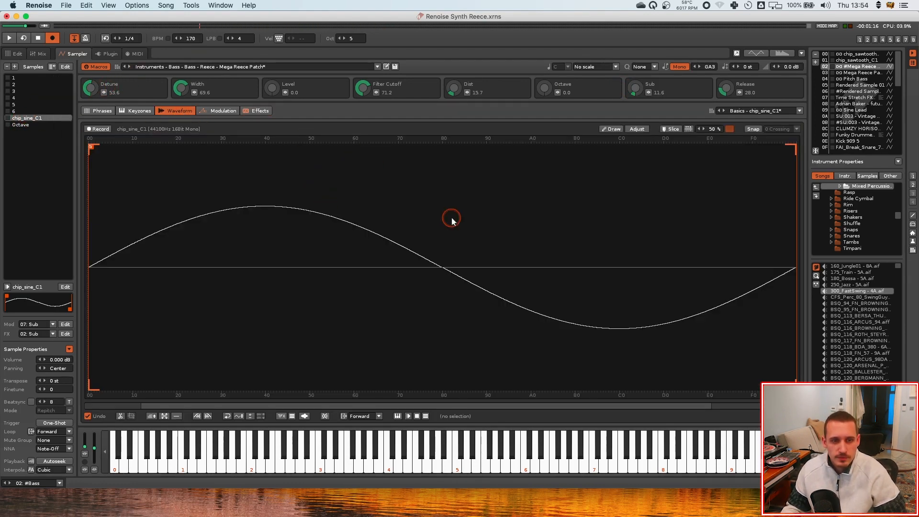
left_click(22, 125)
left_click(257, 110)
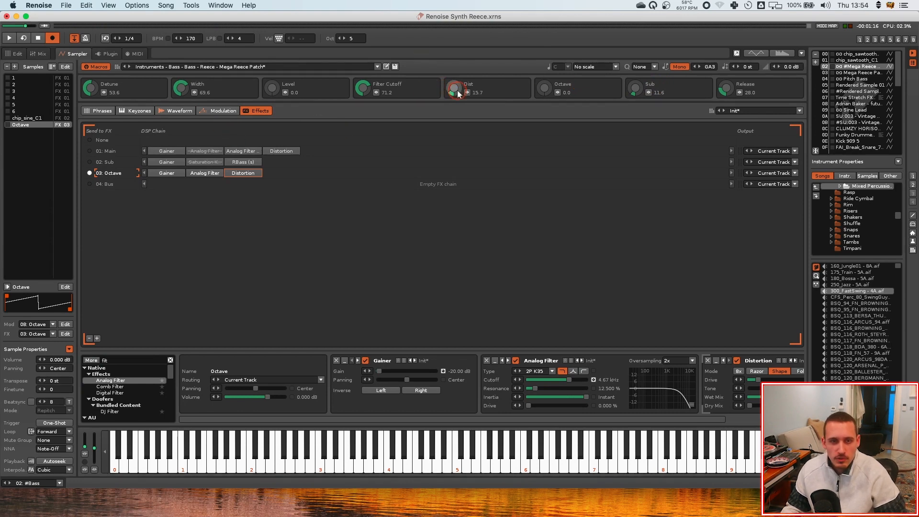
Play the patch and switch to the pattern editor to view the #Bass track's instrument macros device
key("space")
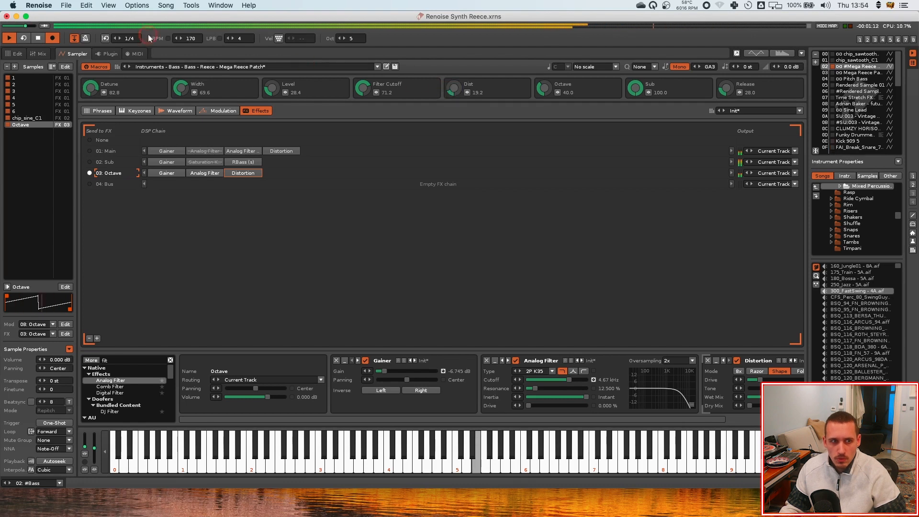
key("space")
left_click(416, 177)
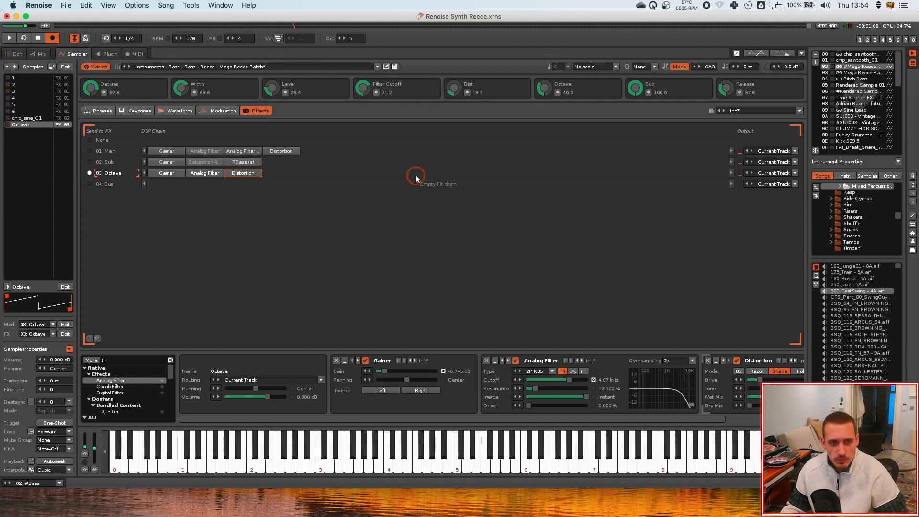
left_click(17, 54)
left_click(607, 412)
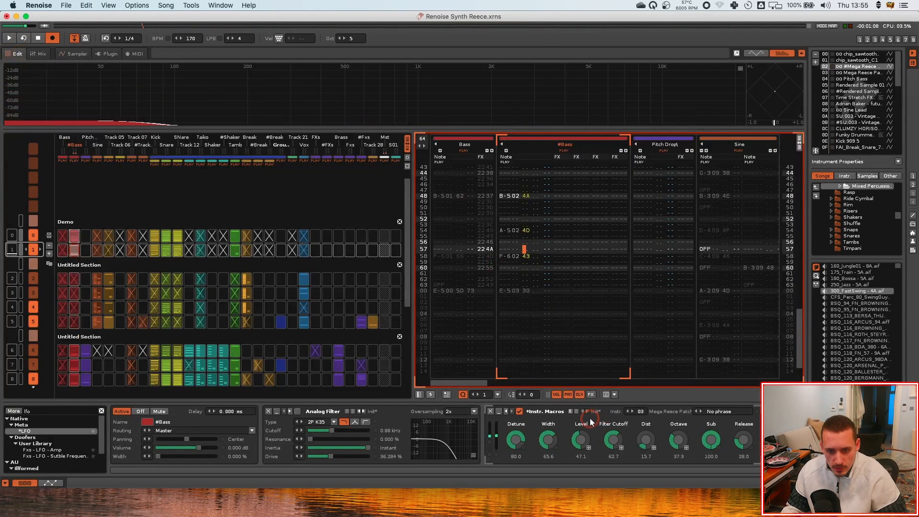
Insert a new empty instrument and open it in the sampler's waveform view
left_click(571, 412)
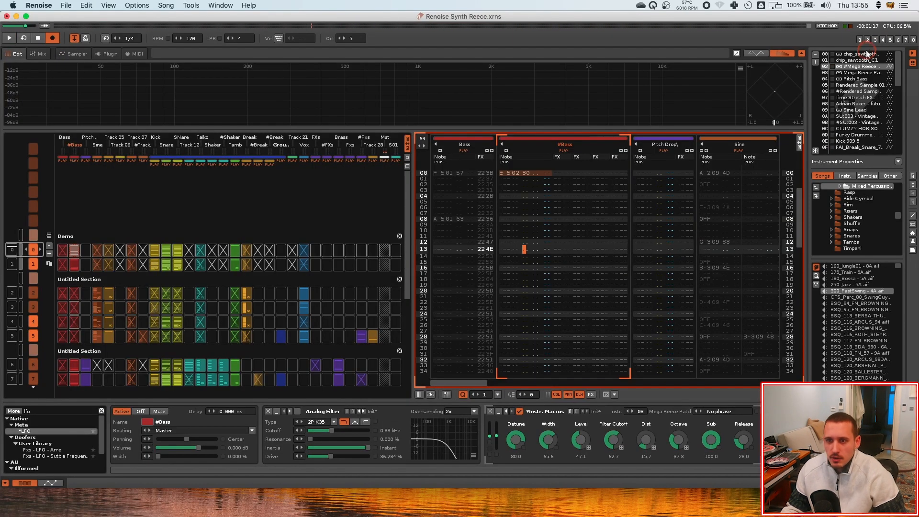
left_click(865, 54)
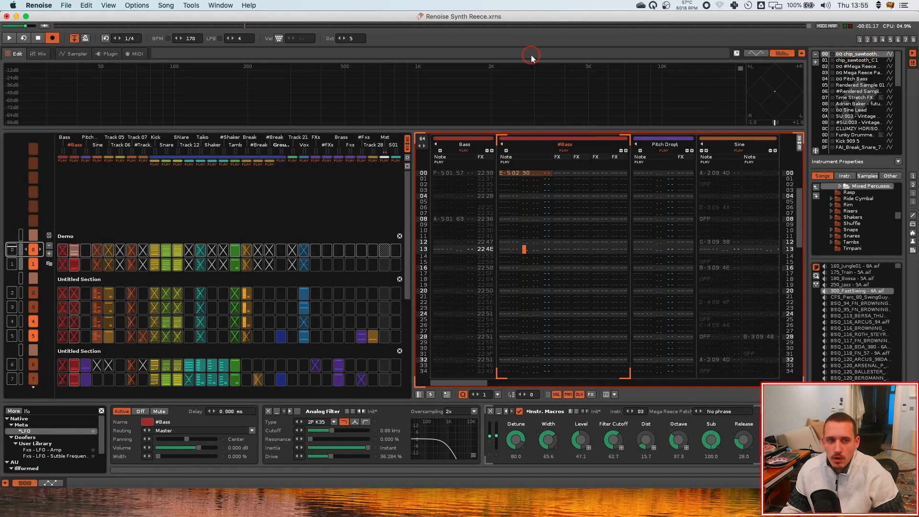
left_click(74, 53)
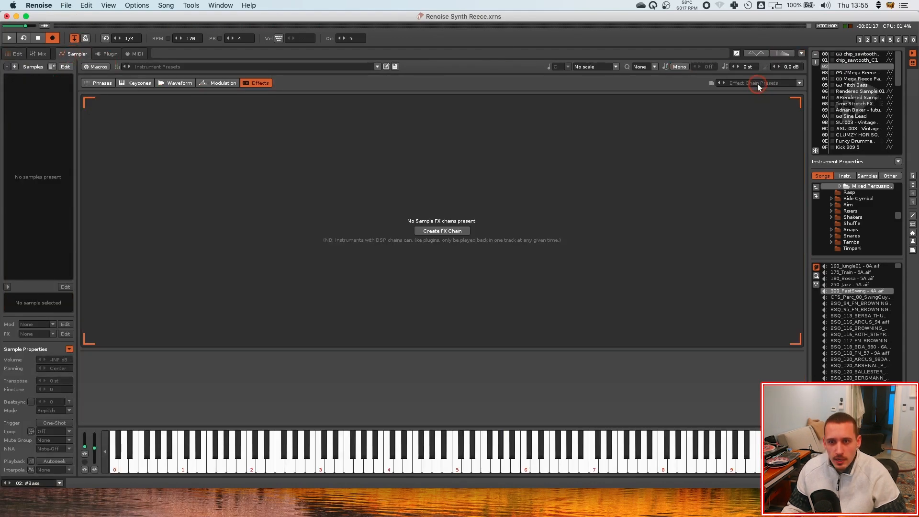
left_click(755, 84)
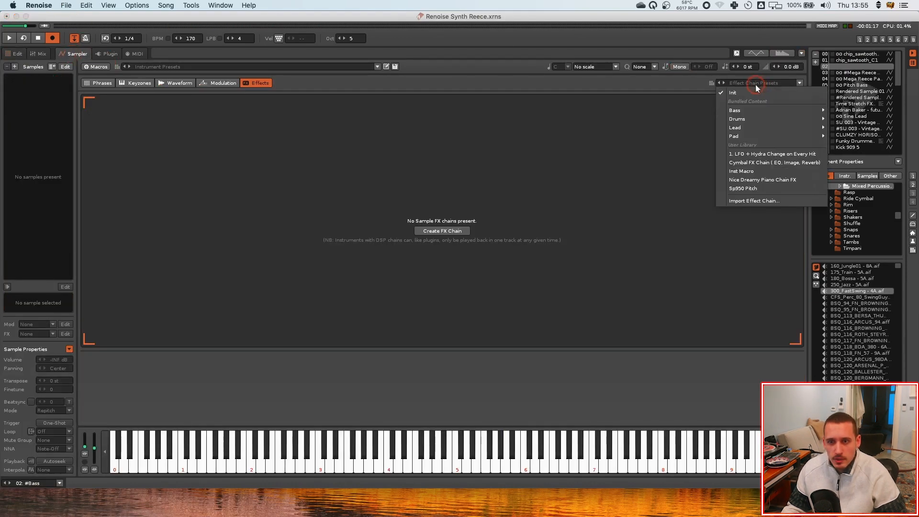
left_click(674, 130)
left_click(173, 82)
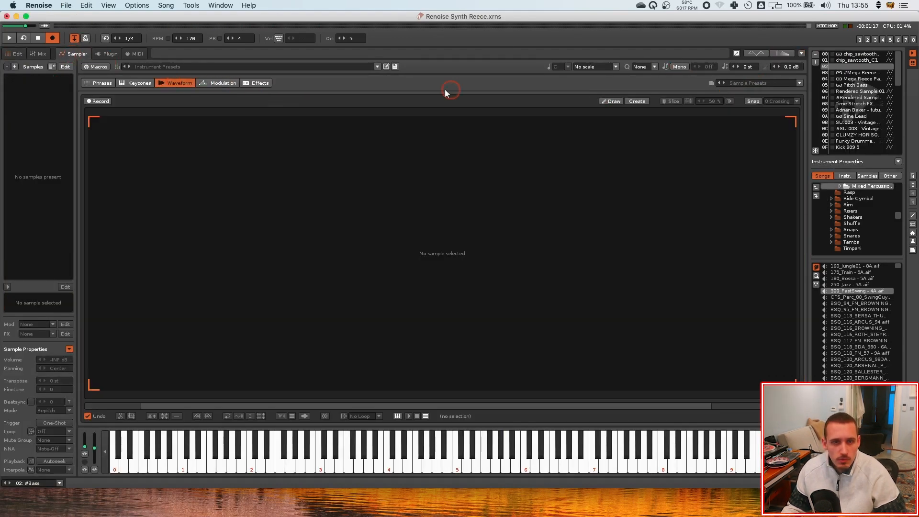
Load the chip_sawtooth_C1 sample from the Basics sample presets
left_click(749, 83)
mouse_move(745, 109)
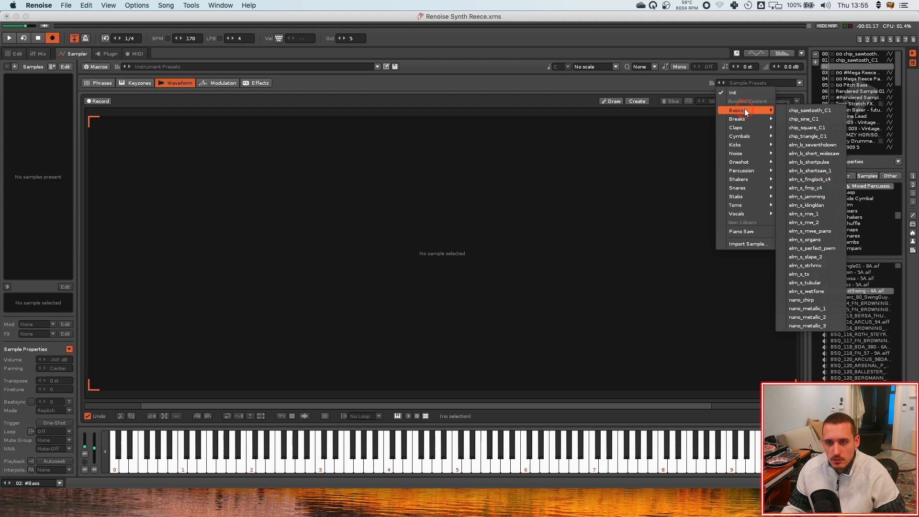
left_click(808, 111)
Duplicate the sawtooth sample to make six sawtooth layers
left_click(40, 79)
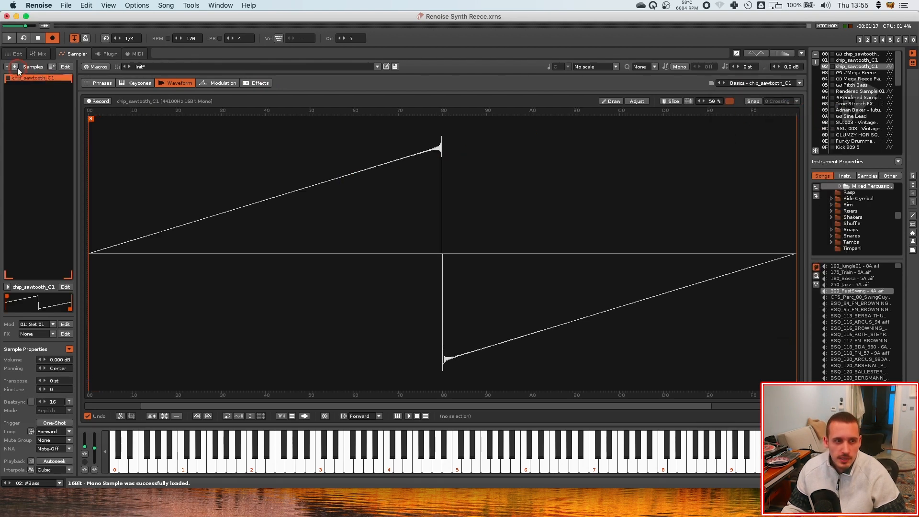
key("super+d")
key("super+d")
key("super+d")
key("super+d")
key("super+d")
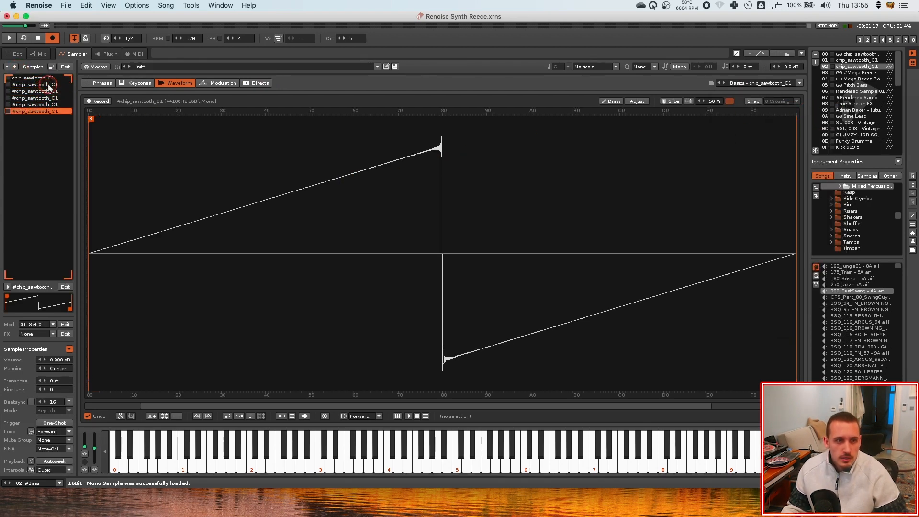
Rename the first sample Sawtooth 1
left_click(39, 79)
right_click(30, 81)
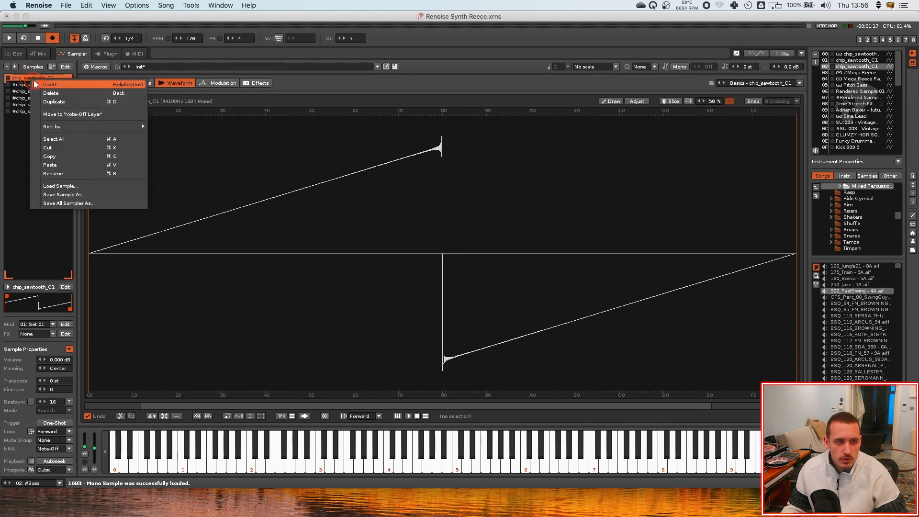
left_click(24, 75)
double_click(28, 79)
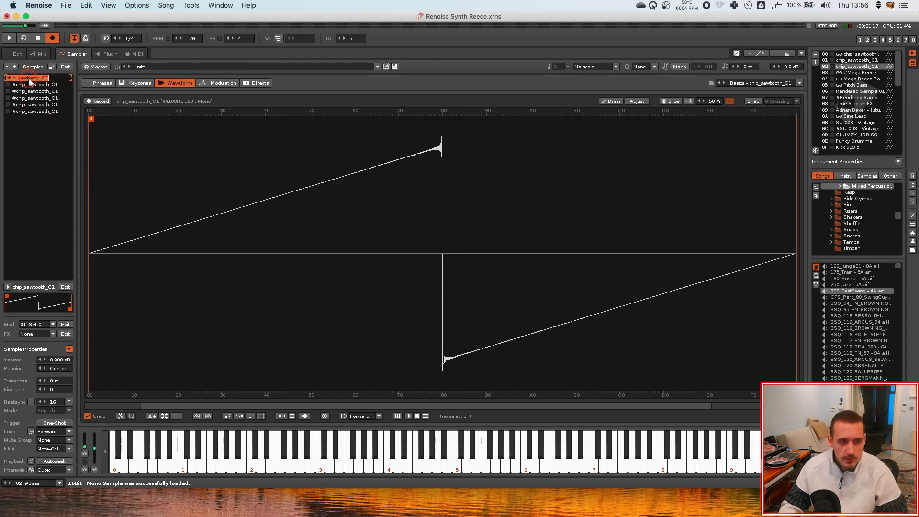
type("SawTooth 1")
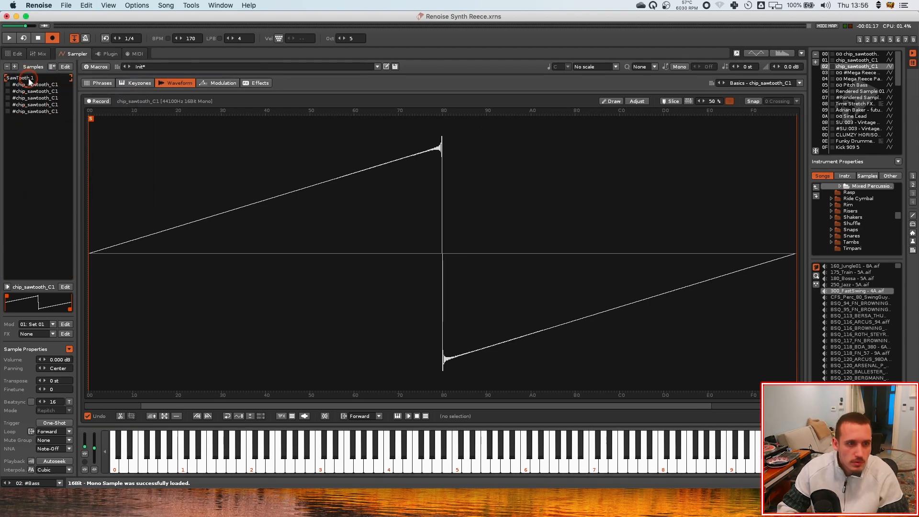
key("super+a")
key("super+c")
key("Return")
Rename the remaining samples Sawtooth 2 through Sawtooth 6
double_click(31, 85)
key("super+v")
key("BackSpace")
type("2")
key("super+v")
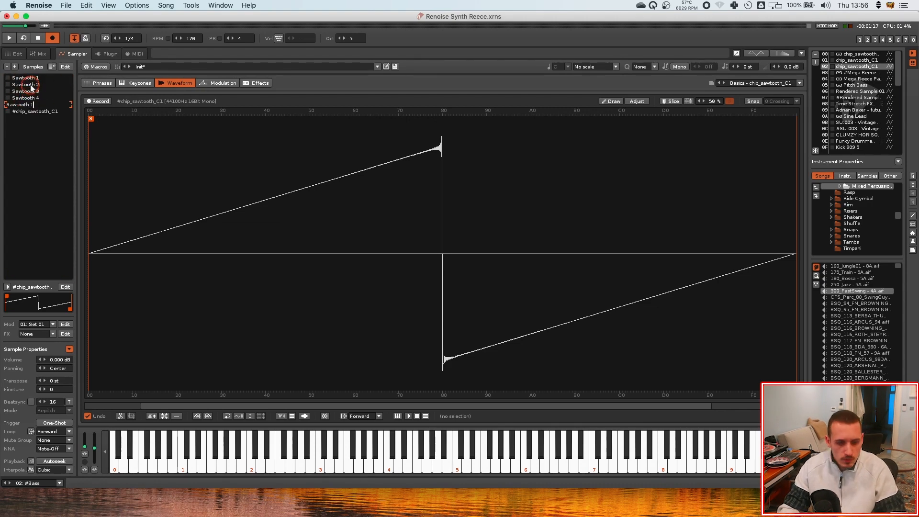
key("BackSpace")
type("5")
key("Tab")
key("super+v")
key("BackSpace")
type("6")
key("Return")
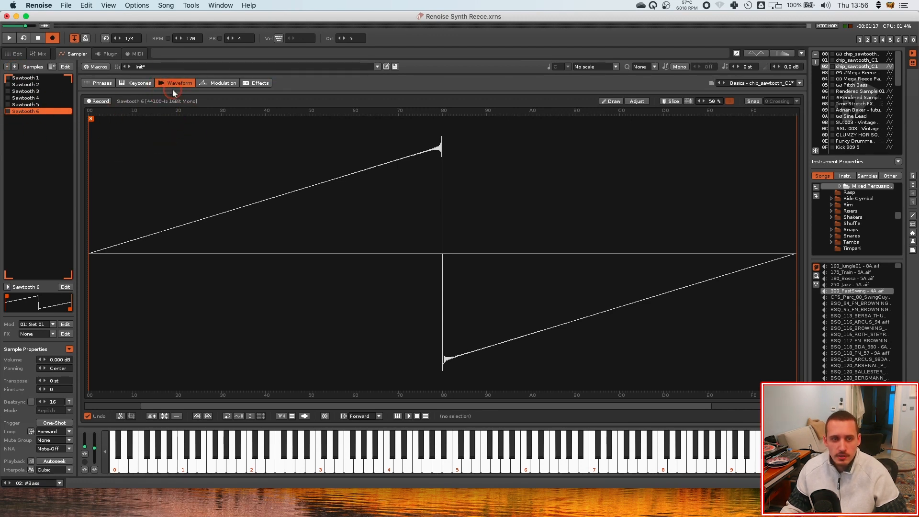
Set the modulation set's pitch range to 1 semitone
left_click(210, 83)
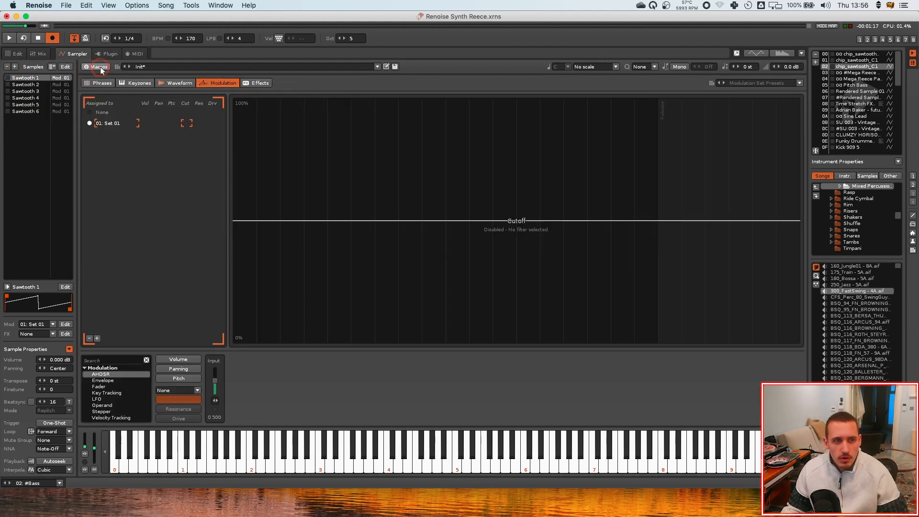
left_click(177, 82)
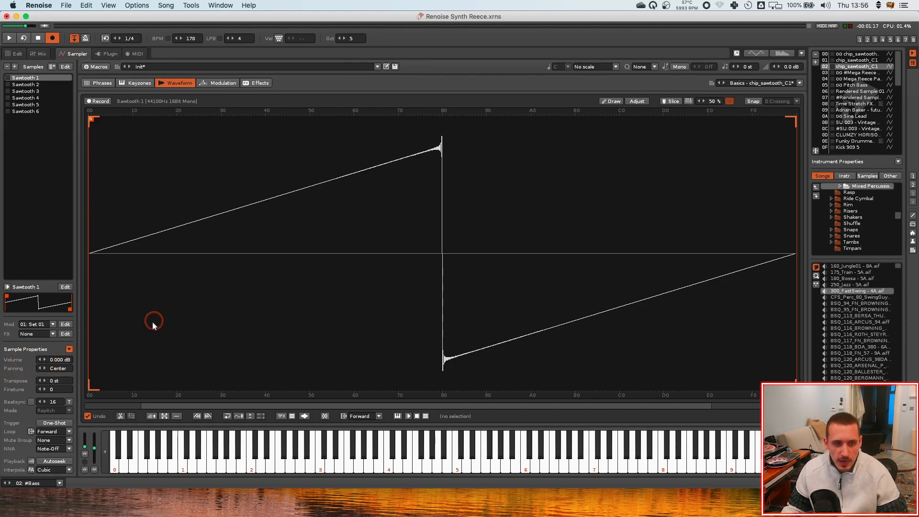
left_click(221, 84)
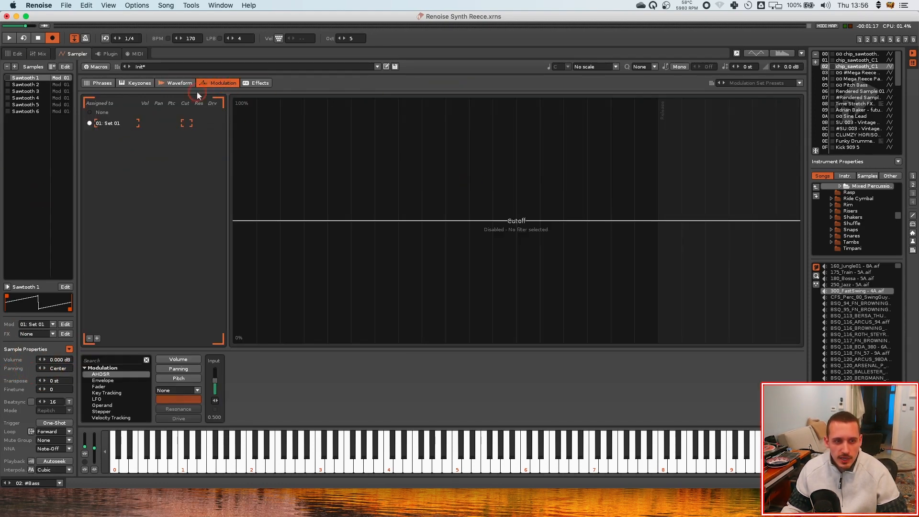
left_click(178, 378)
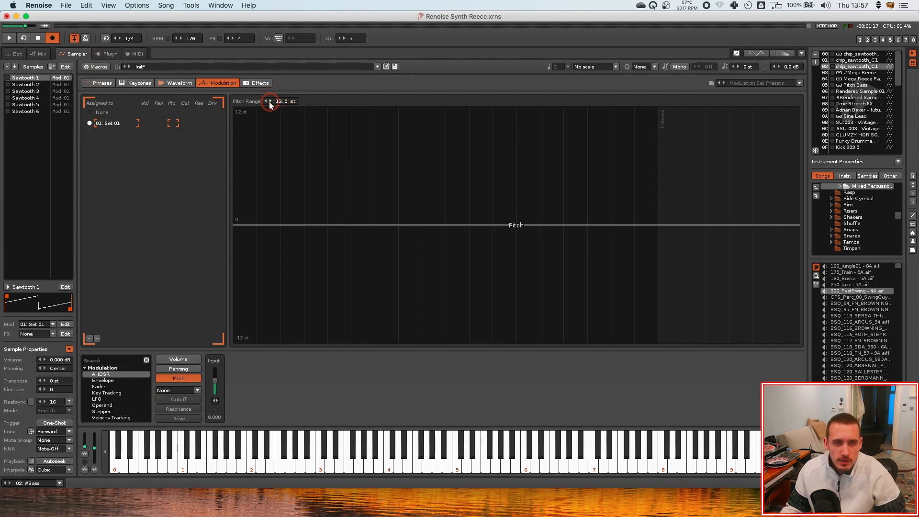
left_click_drag(286, 103, 286, 120)
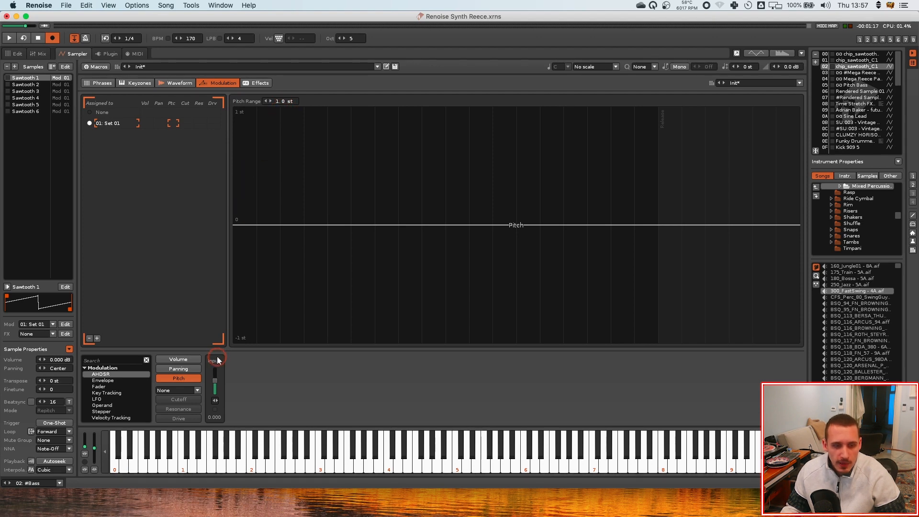
Try adjusting the first sample's finetune and reset it to 0
left_click_drag(217, 360, 215, 382)
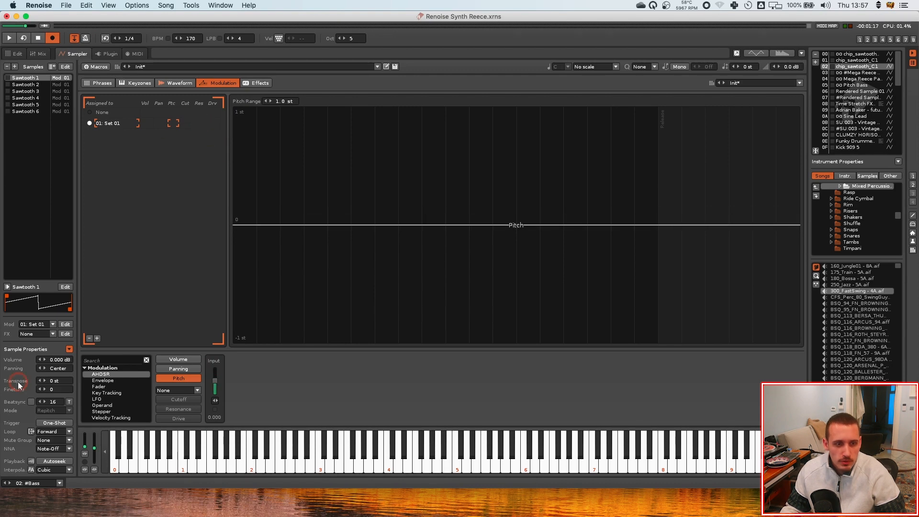
left_click(51, 389)
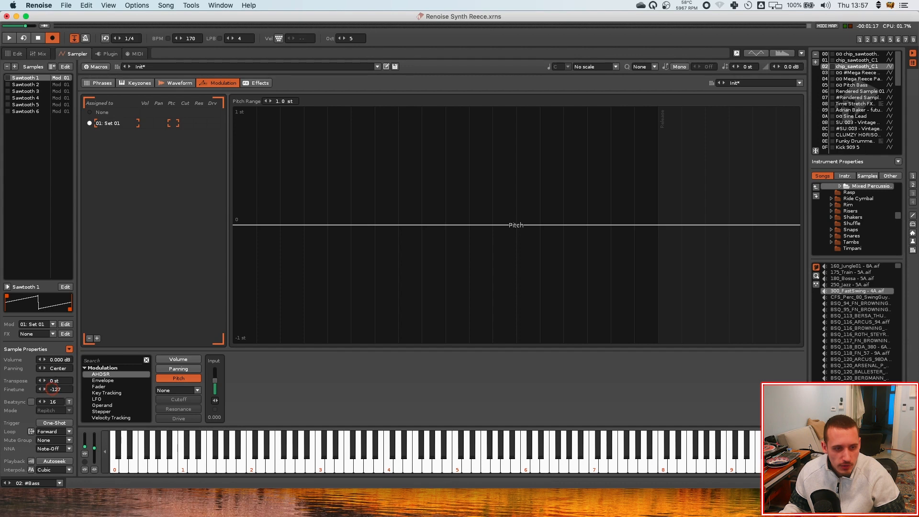
left_click_drag(52, 388, 59, 387)
double_click(59, 389)
type("0")
key("Return")
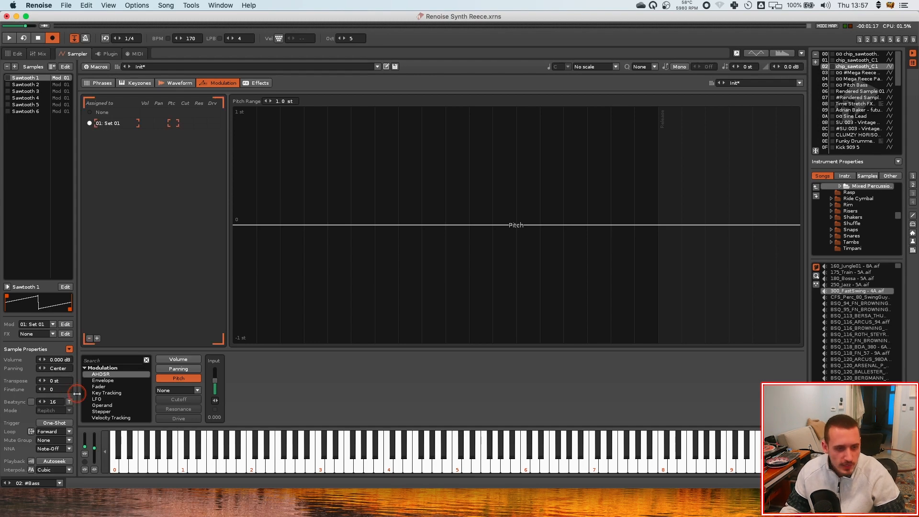
double_click(57, 389)
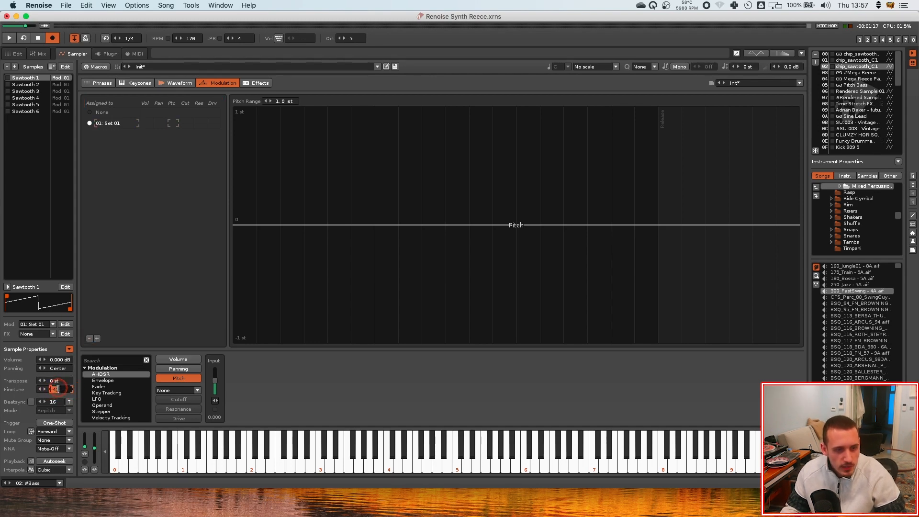
key("Return")
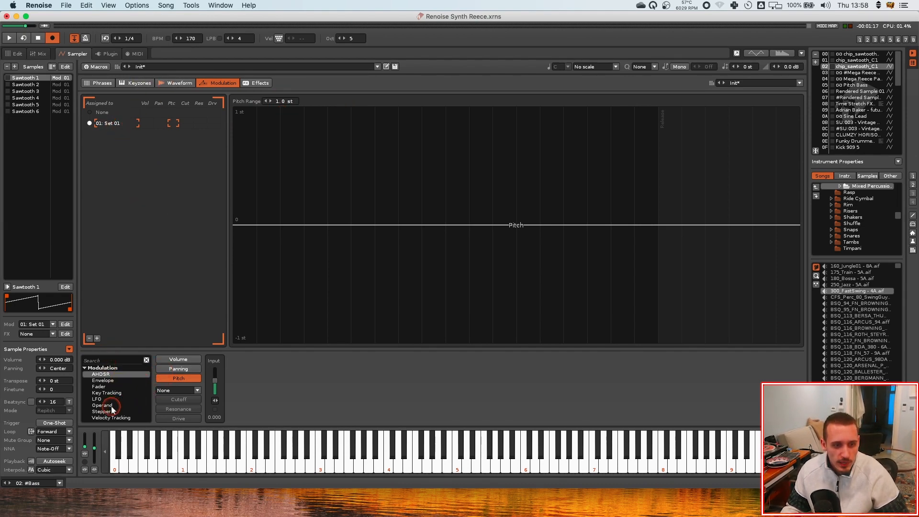
Add a Pitch Operand device to the modulation set's pitch
double_click(102, 406)
left_click(308, 370)
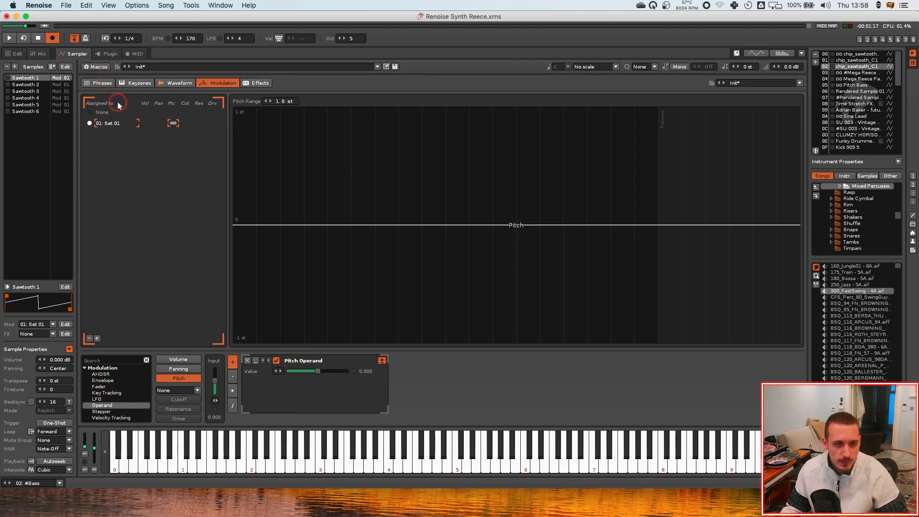
Duplicate the modulation set to make six sets
left_click(113, 124)
left_click(114, 124)
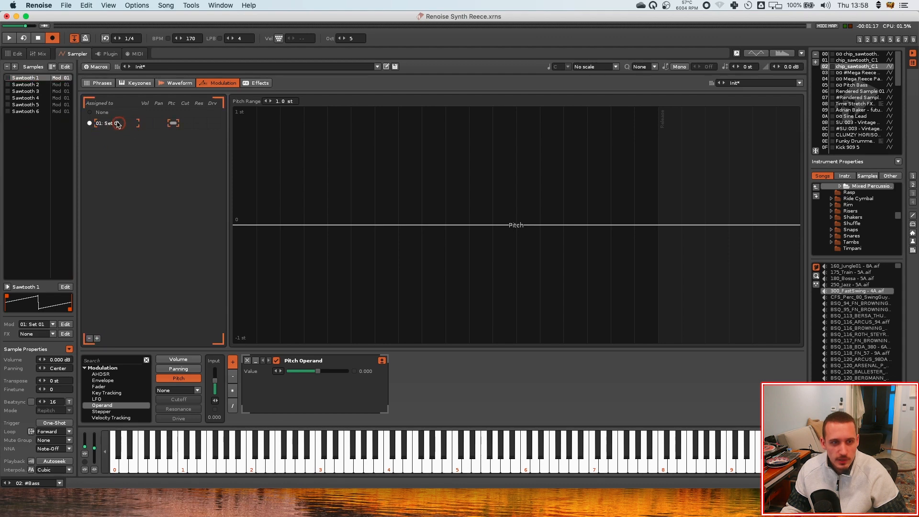
left_click(120, 124)
key("super+d")
key("super+d")
key("super+d")
key("super+d")
key("super+d")
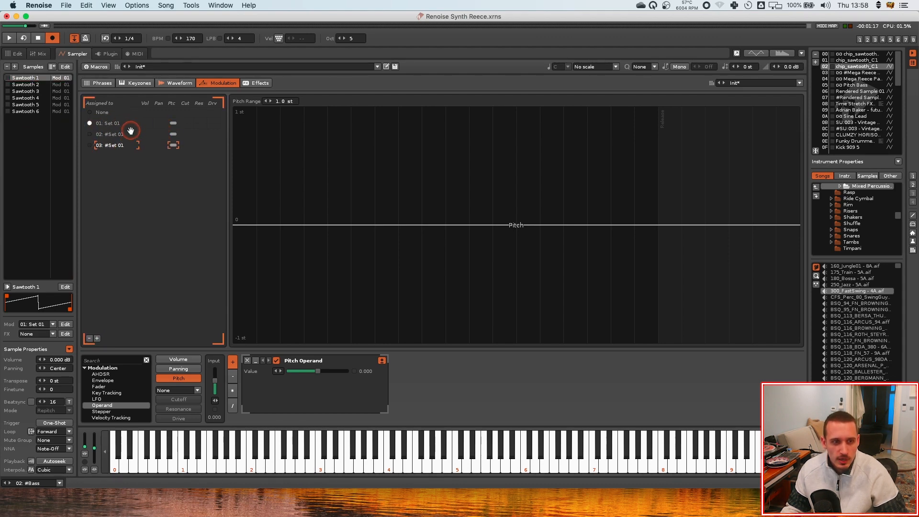
Rename the modulation sets Saw 1 through Saw 6
double_click(109, 123)
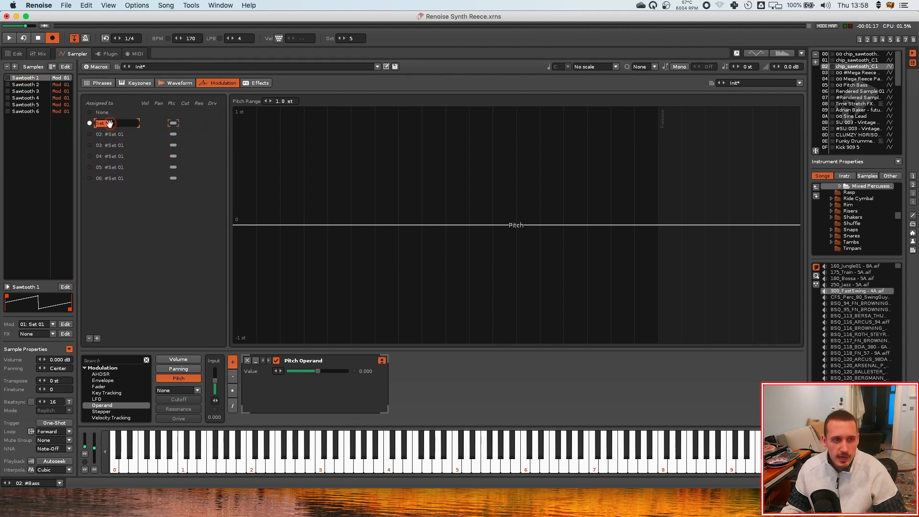
type("Saw 1")
key("Return")
double_click(119, 125)
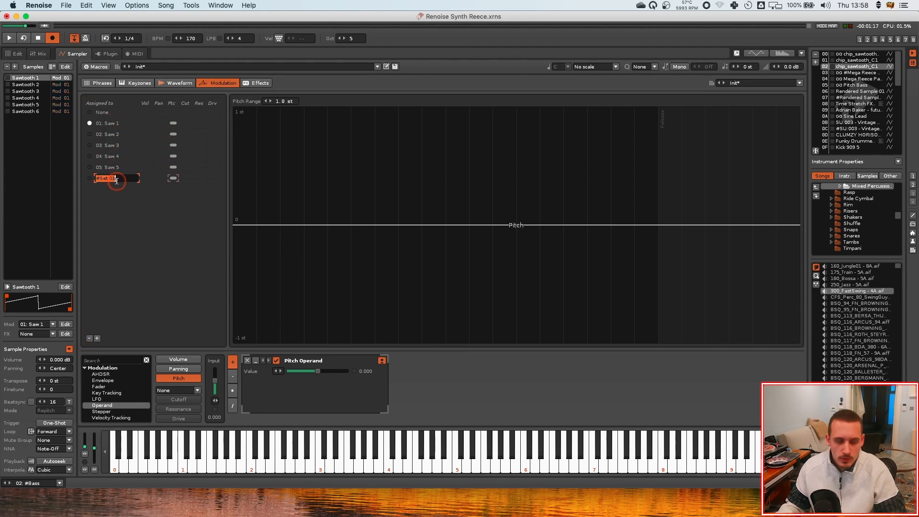
key("Return")
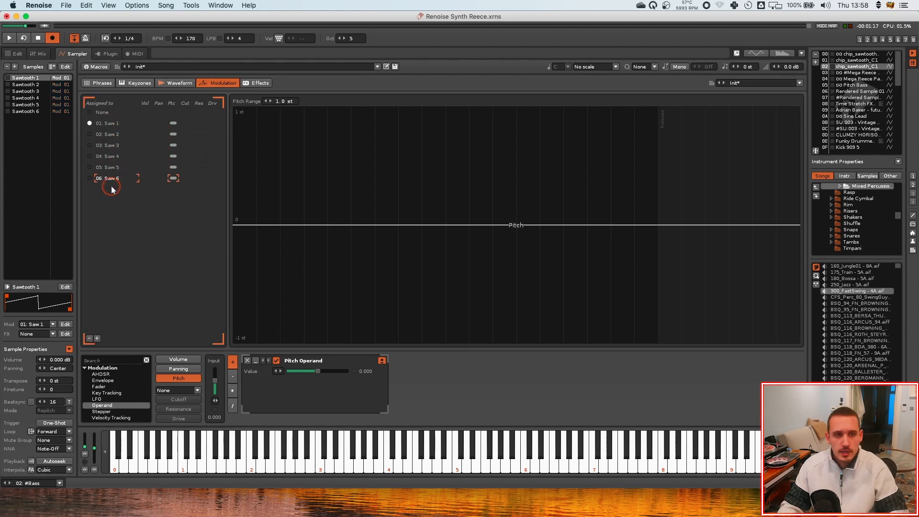
Assign each Sawtooth sample to its matching Saw modulation set
left_click(158, 117)
left_click(143, 128)
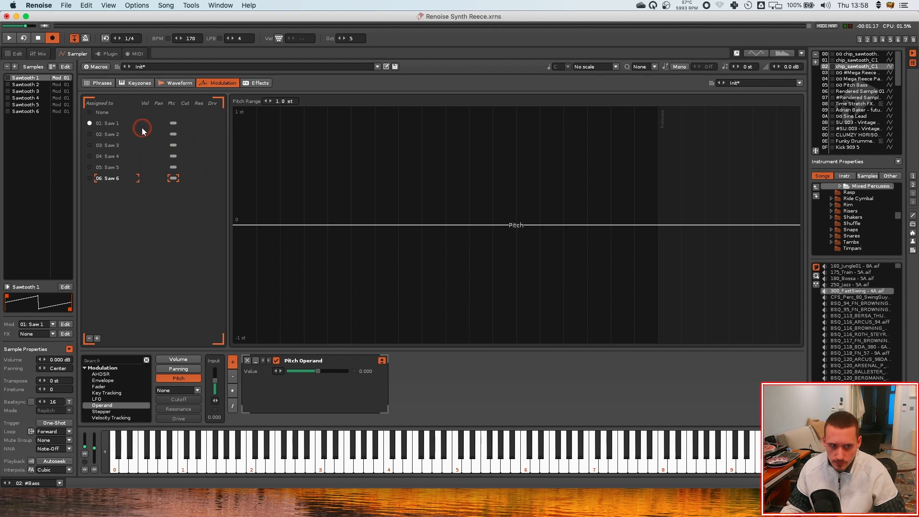
left_click(151, 123)
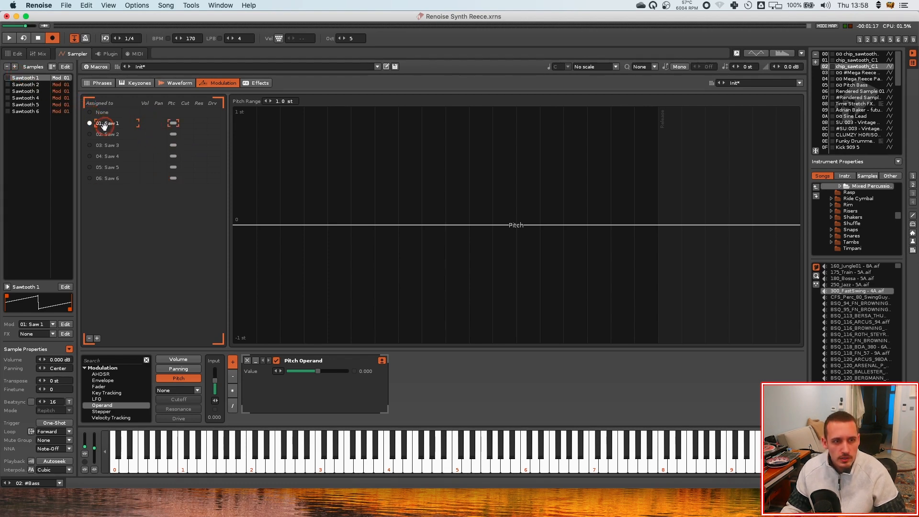
left_click(24, 84)
left_click(90, 134)
left_click(27, 91)
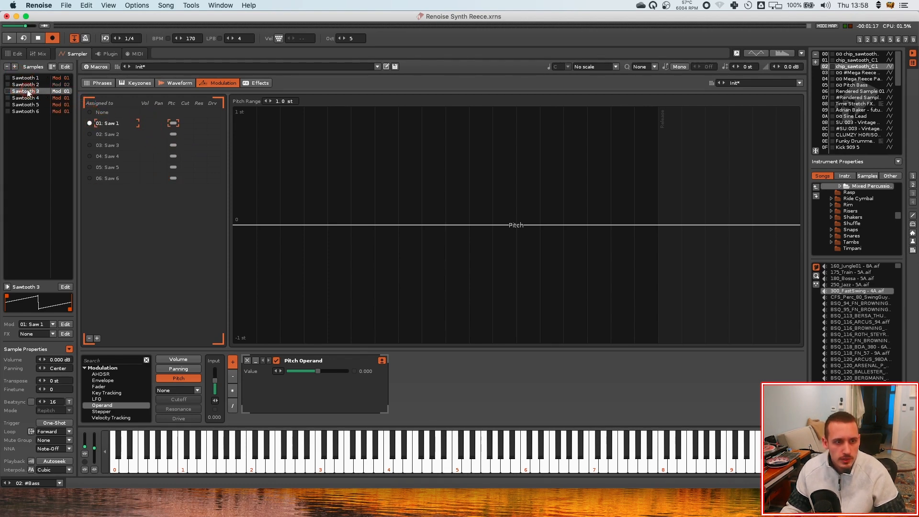
left_click(90, 145)
left_click(30, 98)
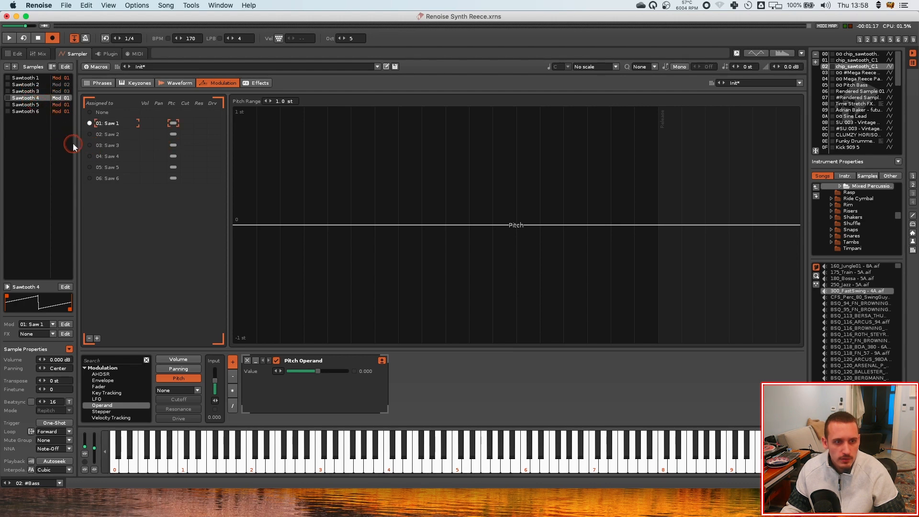
left_click(90, 156)
left_click(31, 104)
left_click(90, 167)
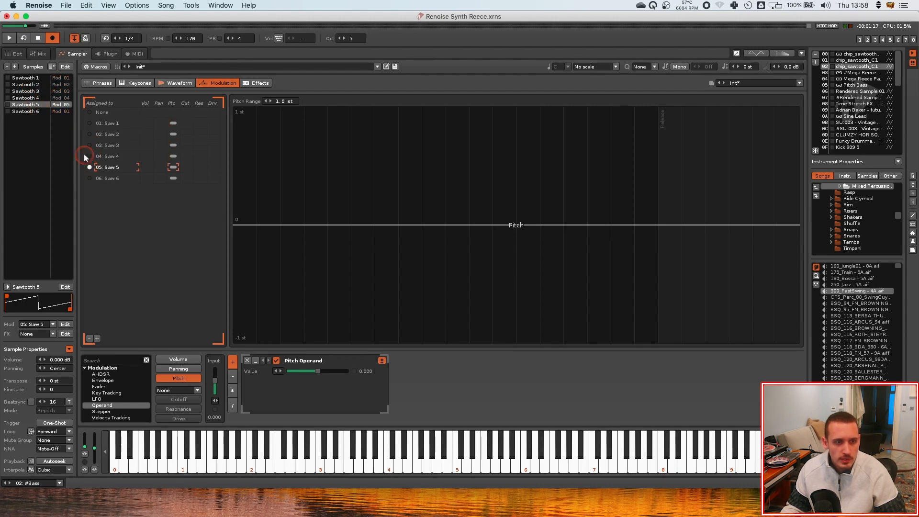
left_click(26, 111)
left_click(90, 178)
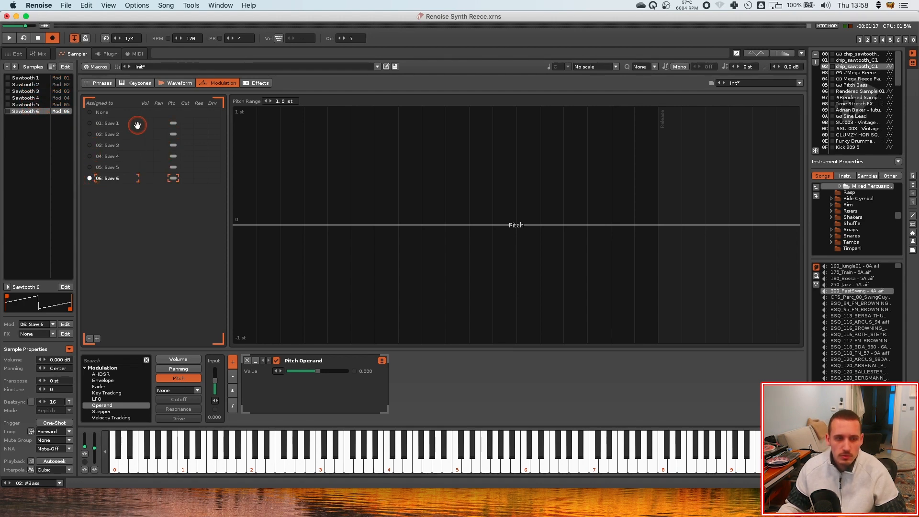
Show the instrument macros and map Macro 1 to the Pitch Operand value of the Saw 1 modulation set
left_click(30, 104)
left_click(30, 91)
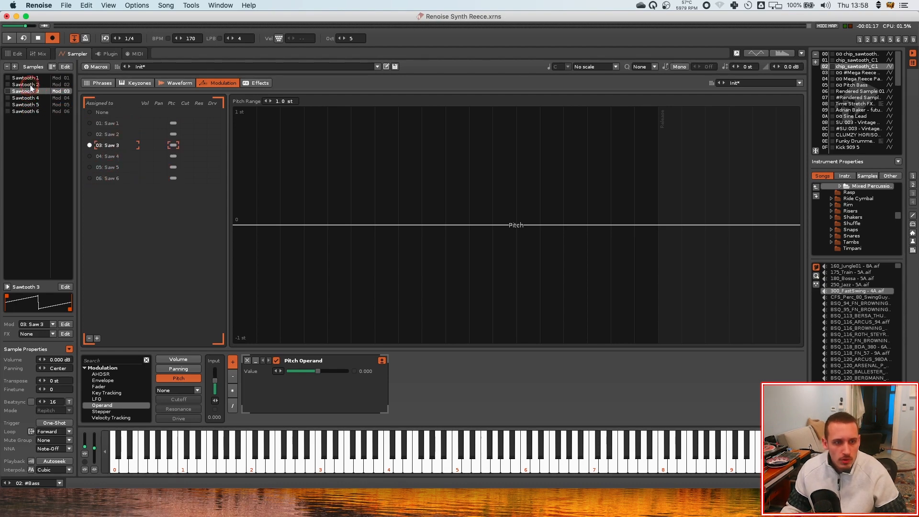
left_click(29, 97)
left_click(31, 91)
left_click(32, 84)
left_click(32, 78)
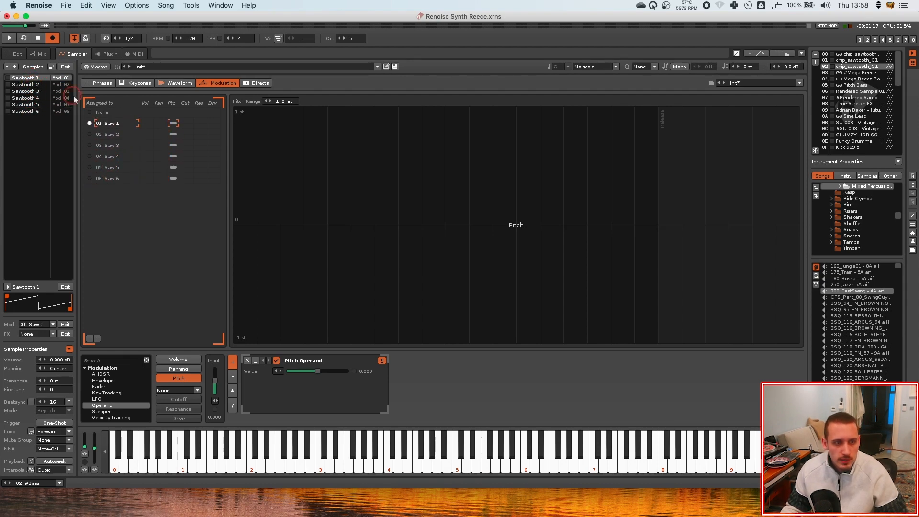
left_click(96, 66)
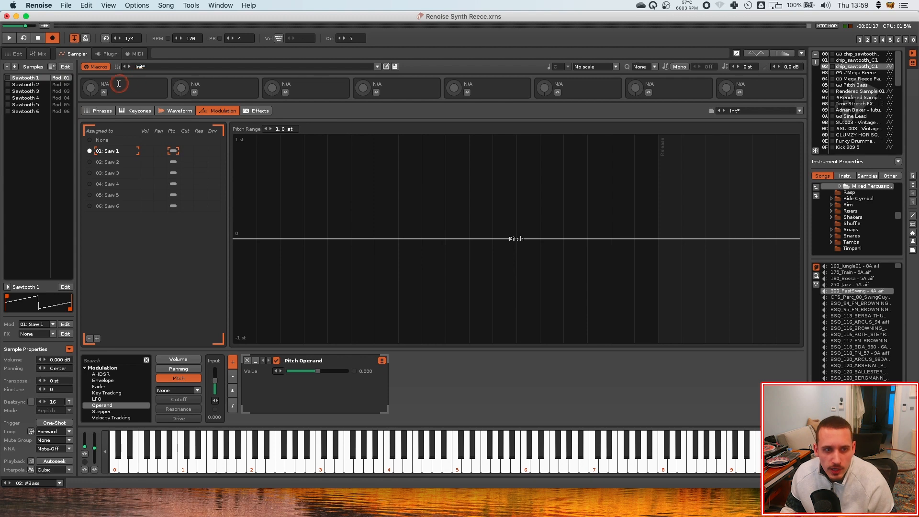
left_click(133, 92)
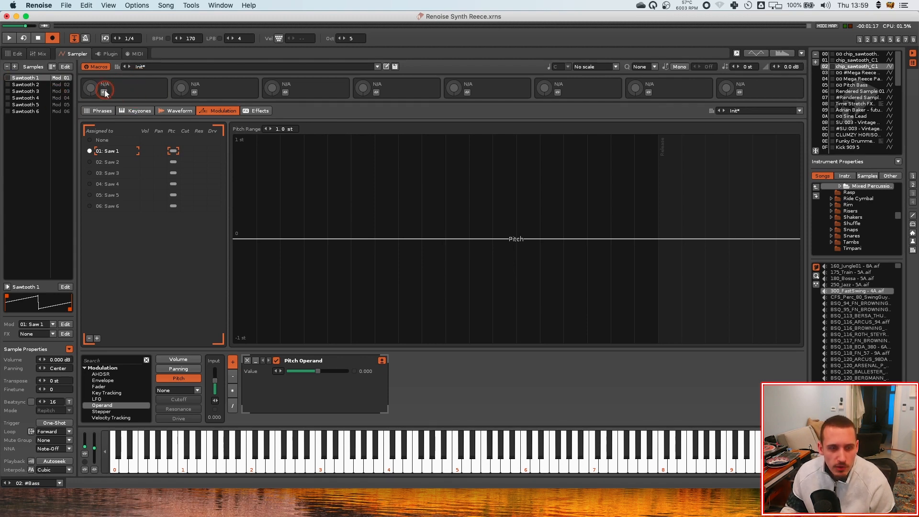
left_click(96, 67)
left_click(96, 66)
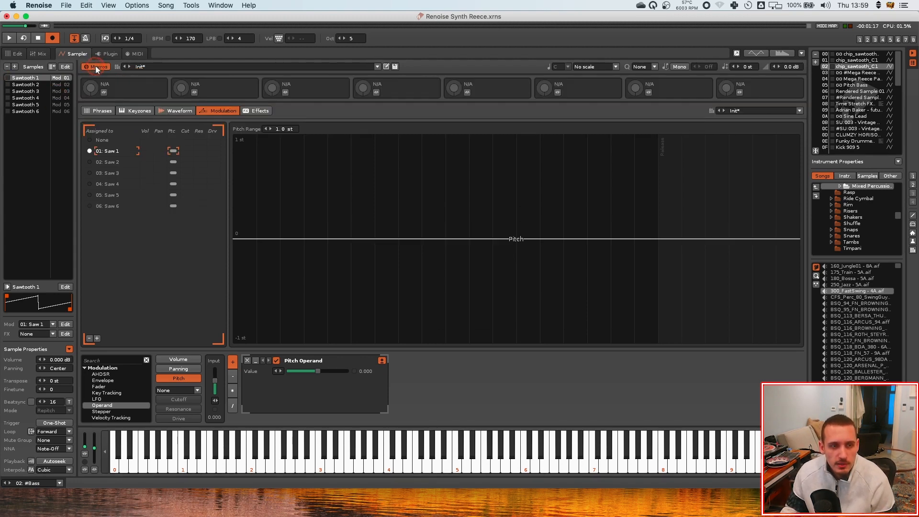
left_click(104, 93)
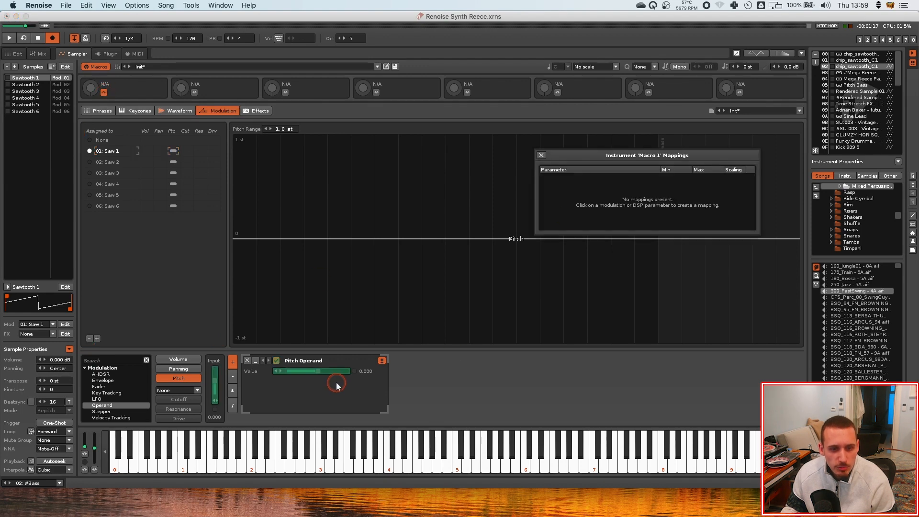
left_click(316, 373)
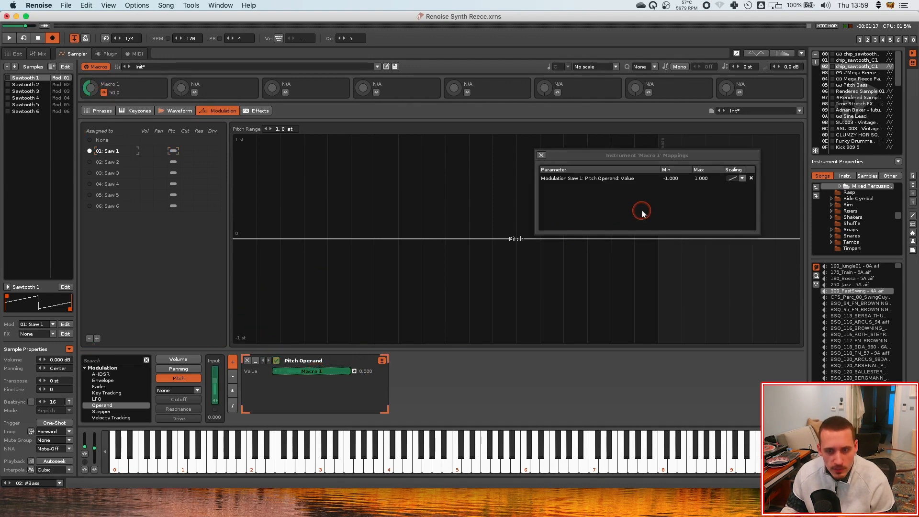
Map Macro 1 to the Pitch Operand value of the Saw 2 through Saw 6 modulation sets
left_click(37, 85)
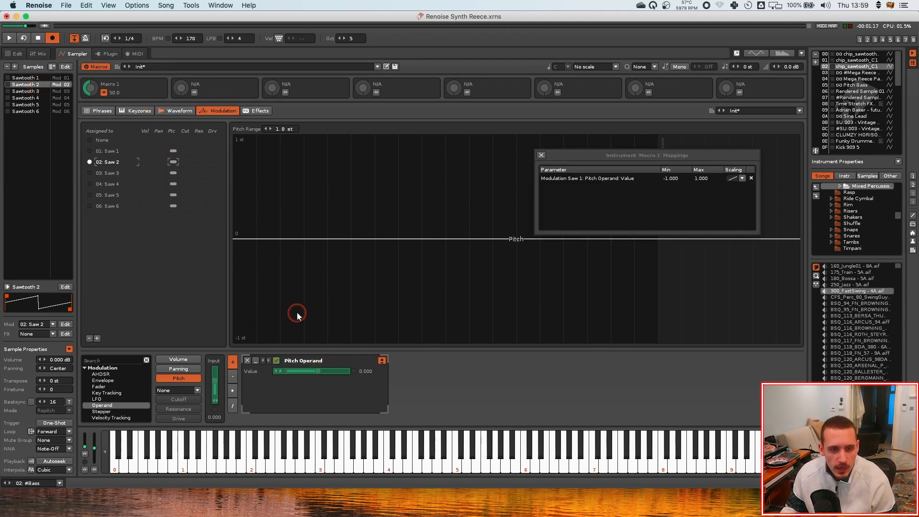
left_click(316, 372)
left_click(39, 92)
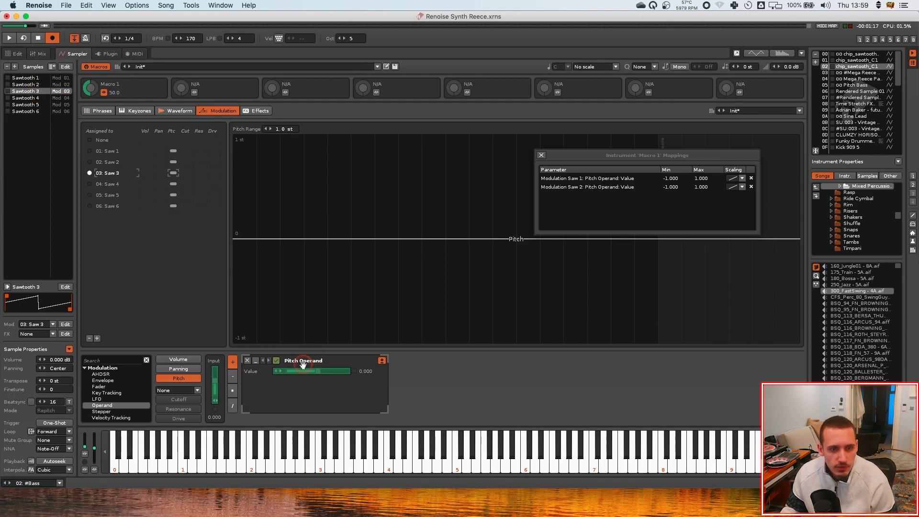
left_click(317, 372)
left_click(20, 98)
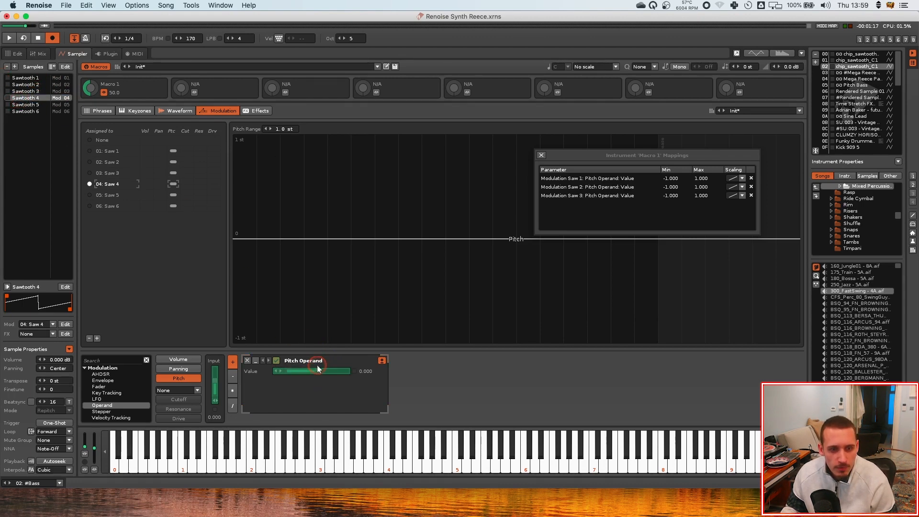
left_click(317, 372)
left_click(27, 104)
left_click(320, 376)
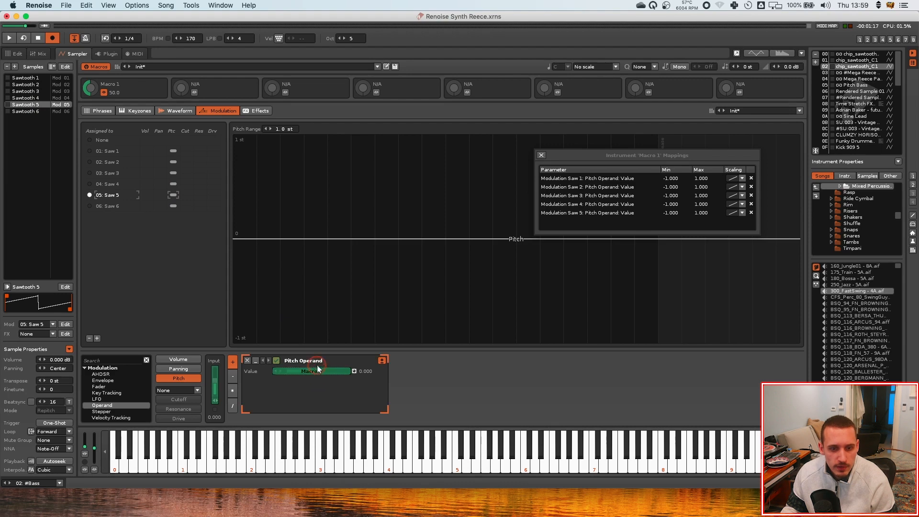
left_click(28, 111)
left_click(316, 372)
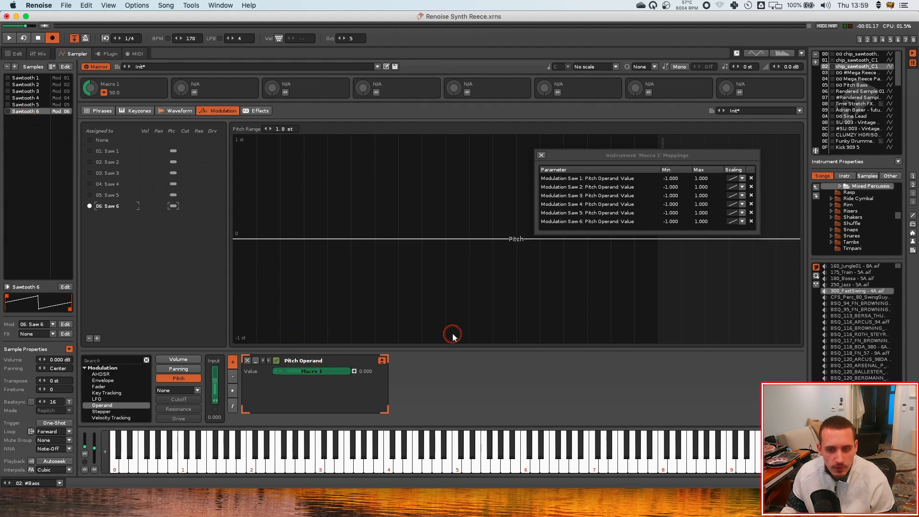
Inspect the reference sawtooth instrument's sample panning and finetune settings, then return to the Reece instrument
left_click(852, 61)
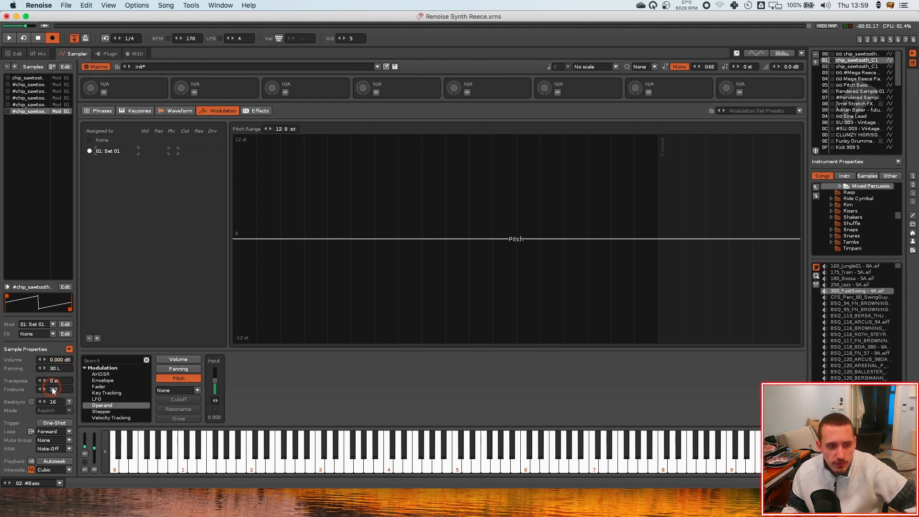
left_click(32, 98)
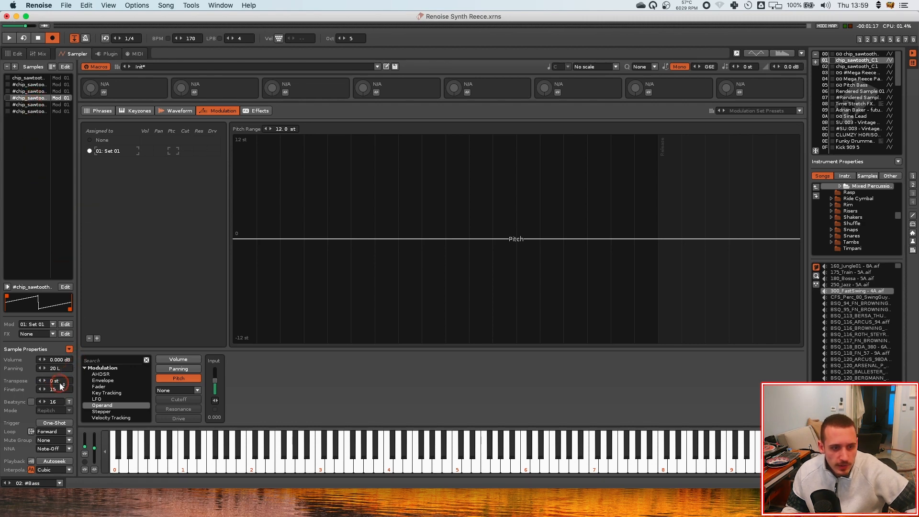
left_click(31, 78)
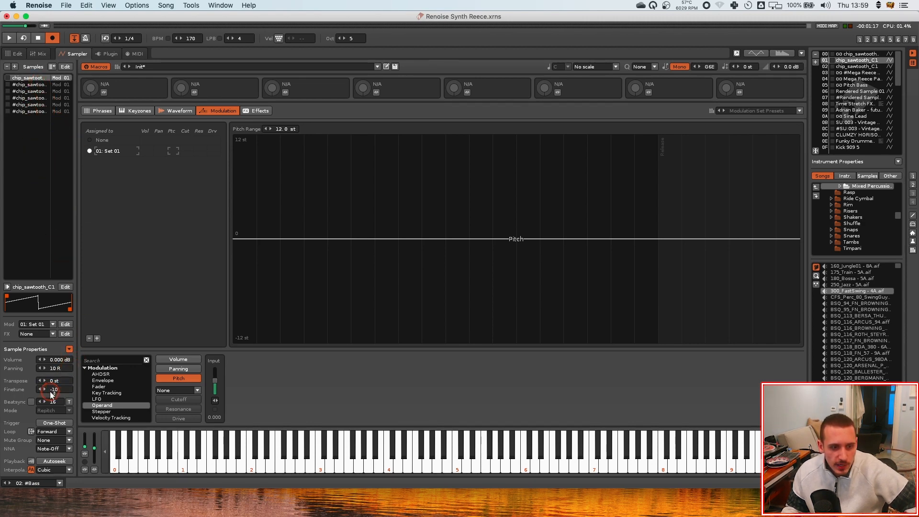
left_click(34, 111)
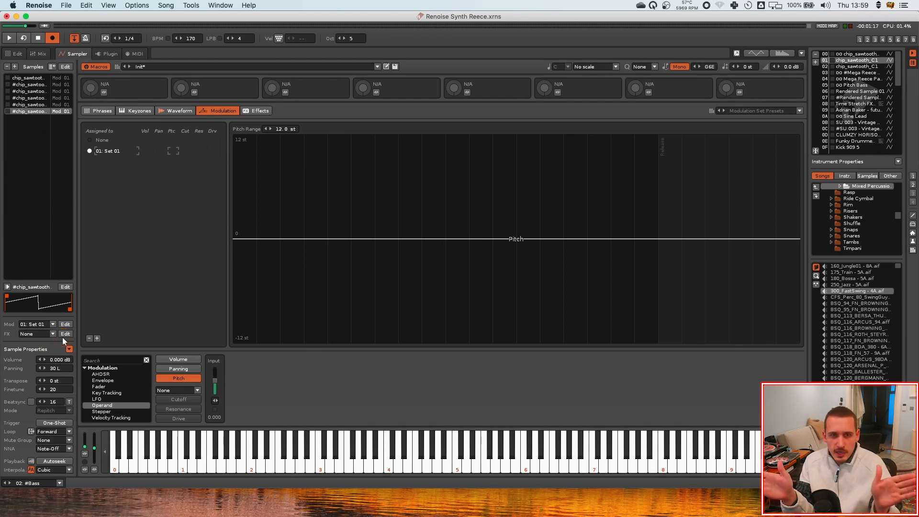
left_click(876, 66)
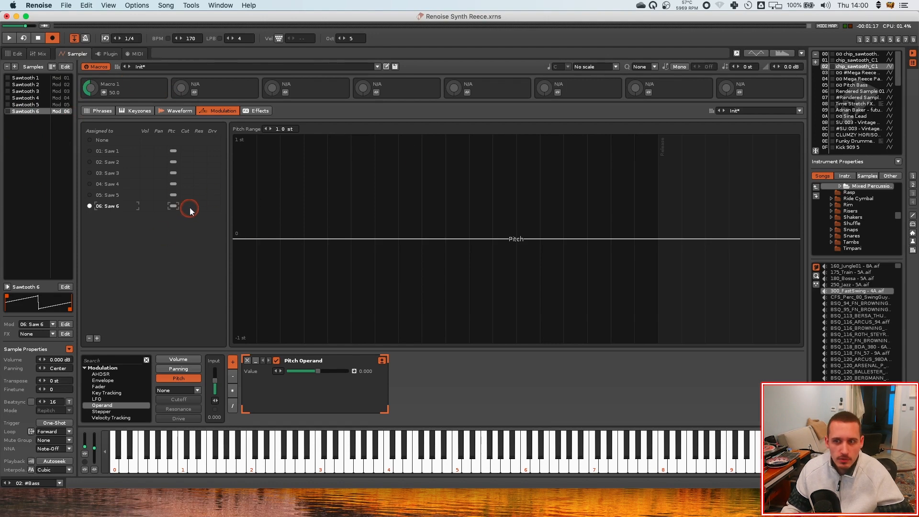
Open Macro 1's mappings and set Saw 1's minimum to -0.150
left_click(120, 151)
left_click(105, 92)
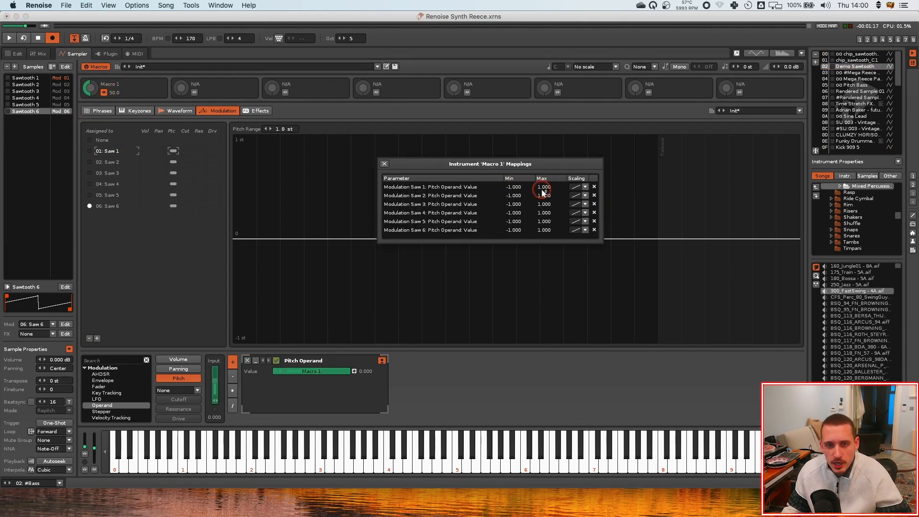
left_click(106, 151)
left_click(104, 92)
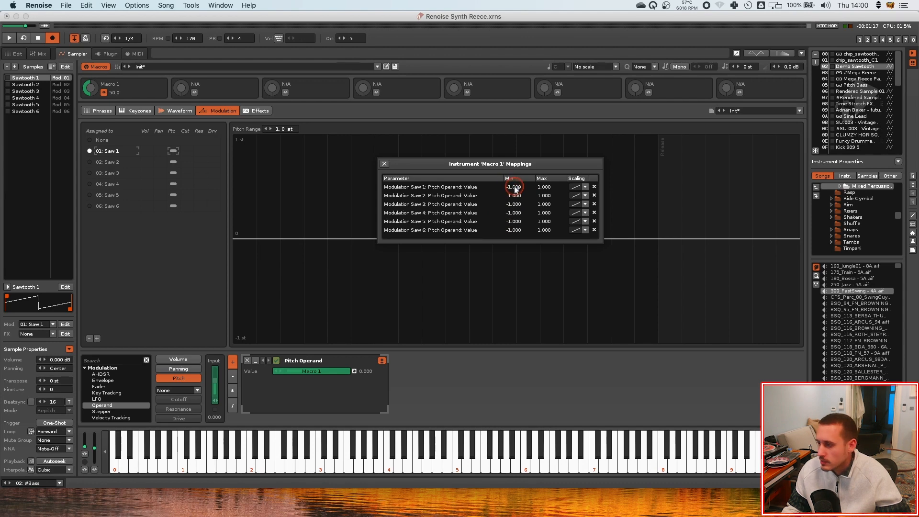
double_click(511, 186)
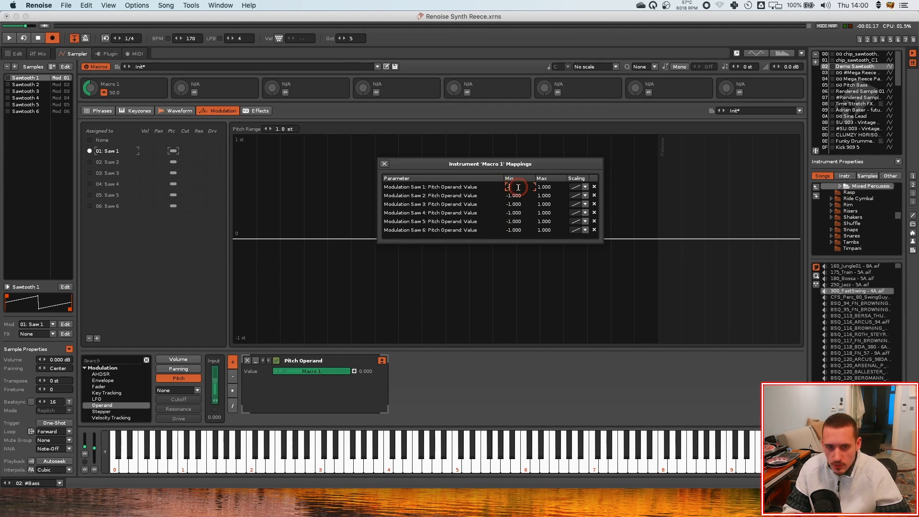
type("-0.15")
key("Return")
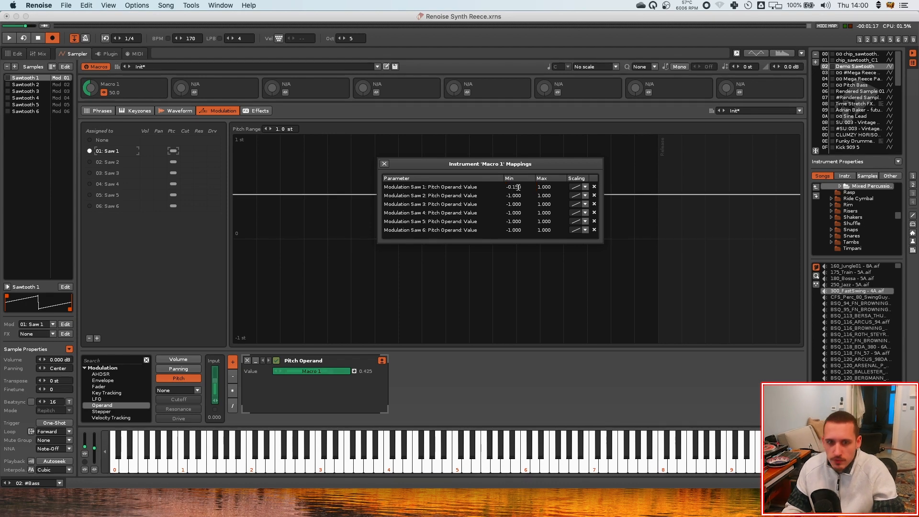
Set Saw 1's maximum to 0.150 and Saw 2's mapping range from 0.150 to -0.150
double_click(548, 196)
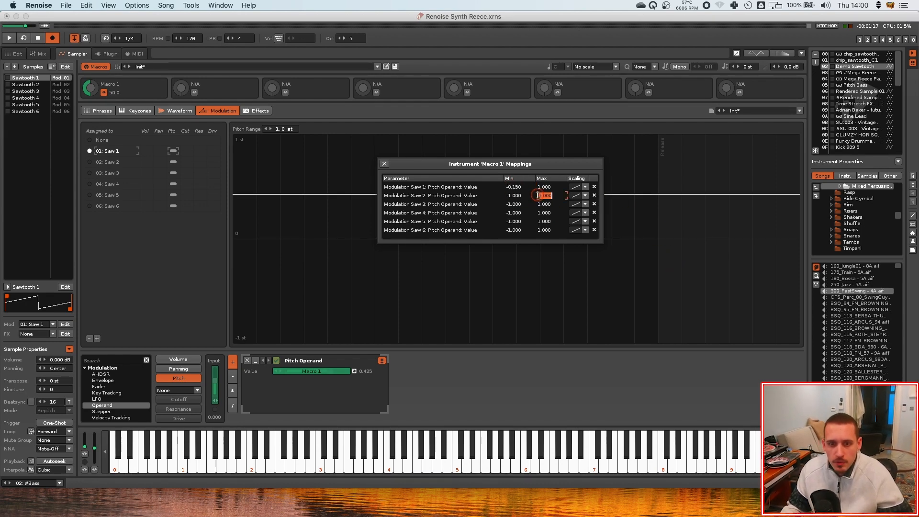
type("-0.150")
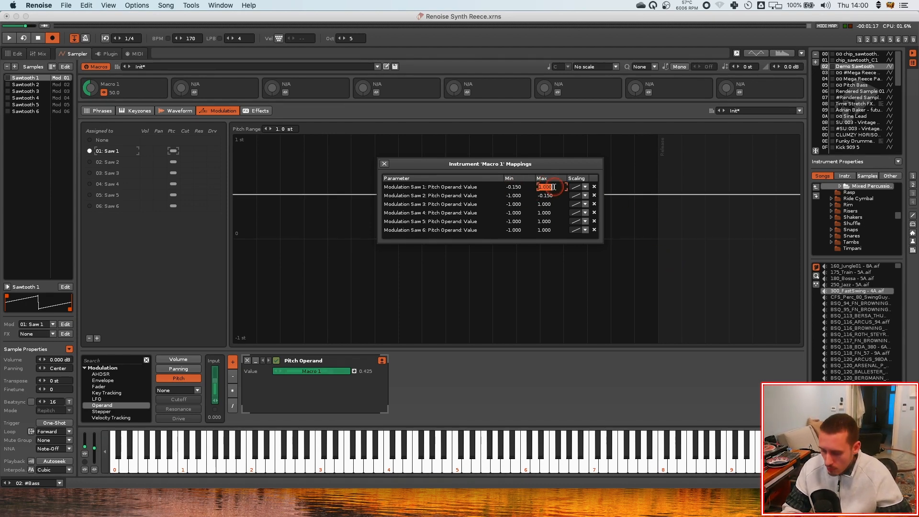
left_click(553, 187)
type("0.150")
key("Return")
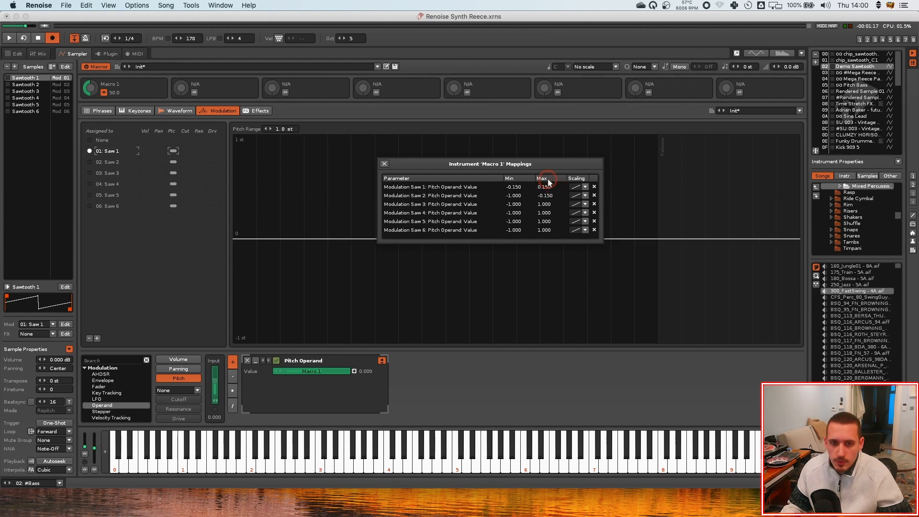
double_click(545, 187)
key("super+c")
double_click(514, 196)
key("super+v")
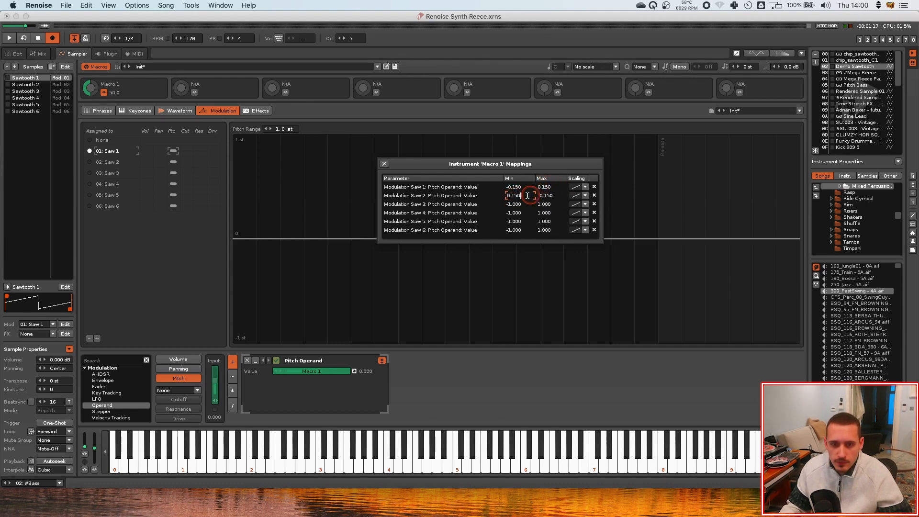
key("Return")
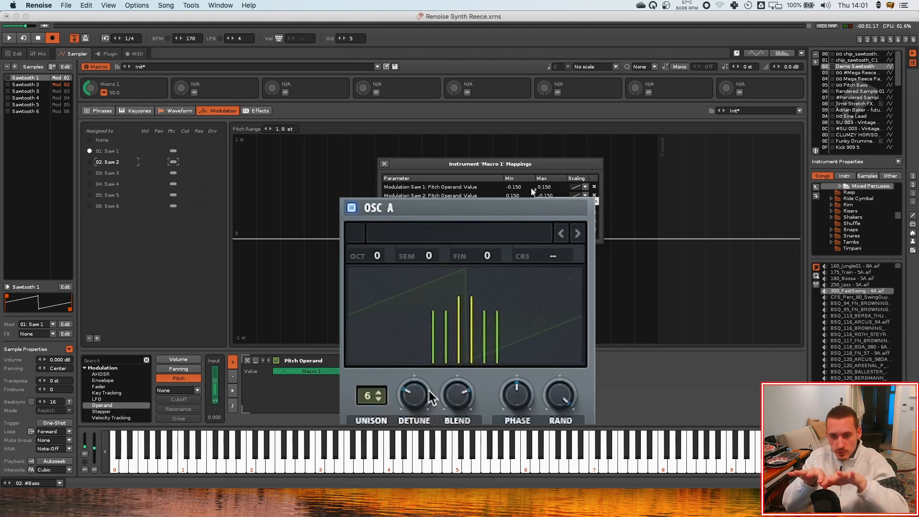
Set Saw 3's mapping range from -0.250 to 0.250
left_click(514, 204)
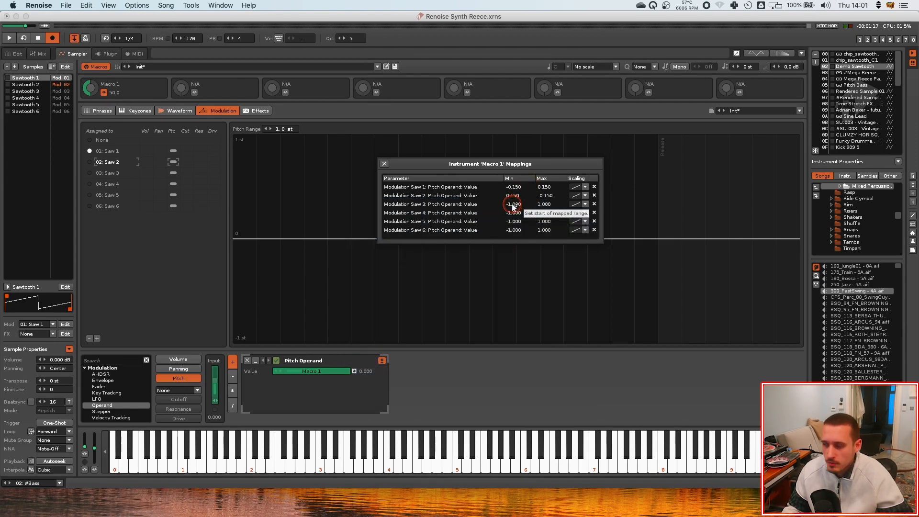
double_click(514, 206)
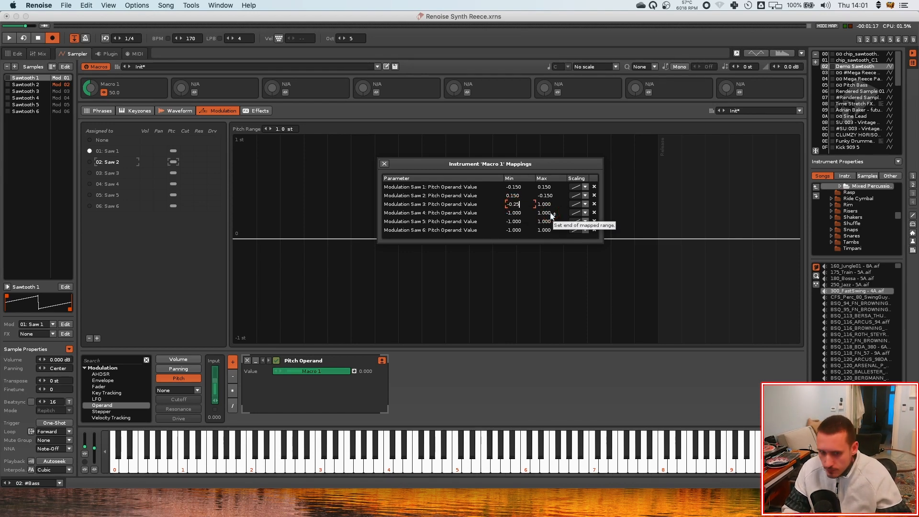
double_click(538, 204)
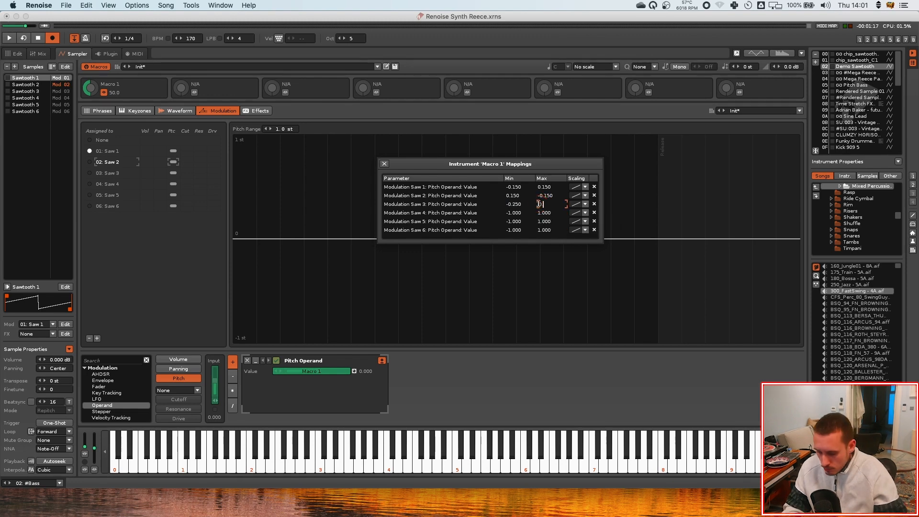
double_click(540, 203)
key("super+c")
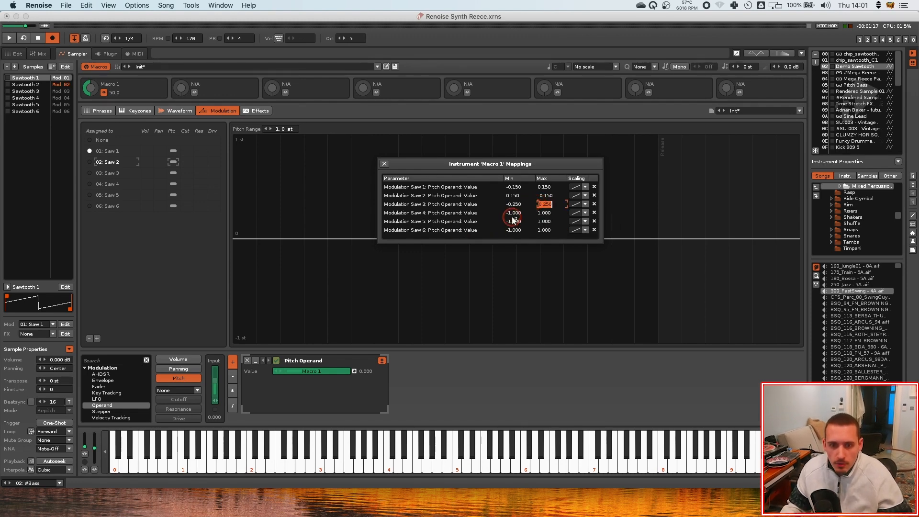
Set Saw 4's mapping range from 0.250 to -0.250
double_click(513, 214)
key("super+v")
key("Return")
double_click(514, 204)
key("super+c")
double_click(545, 213)
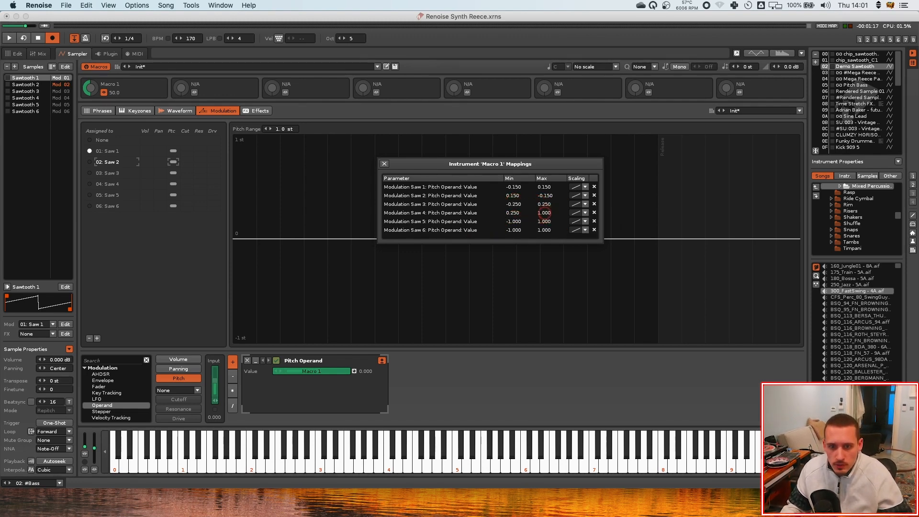
key("super+v")
key("Return")
Set Saw 5's minimum to -0.400 and Saw 6's maximum to -0.400
double_click(514, 222)
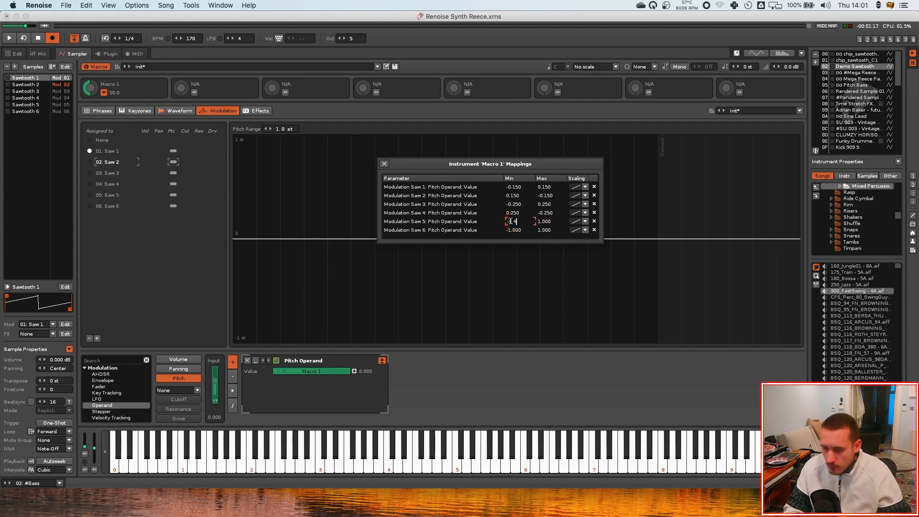
double_click(512, 222)
key("super+c")
double_click(548, 231)
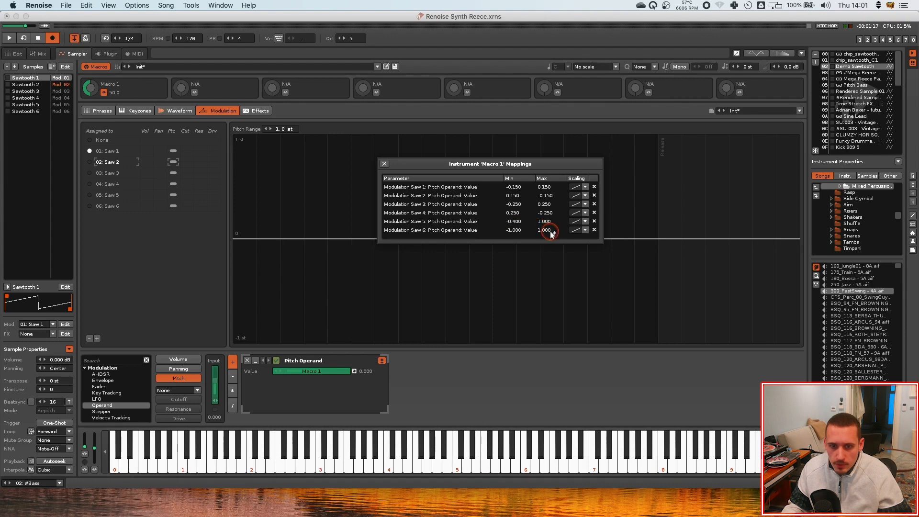
key("super+v")
Set Saw 5's maximum to 0.400 and Saw 6's minimum to 0.400
double_click(548, 222)
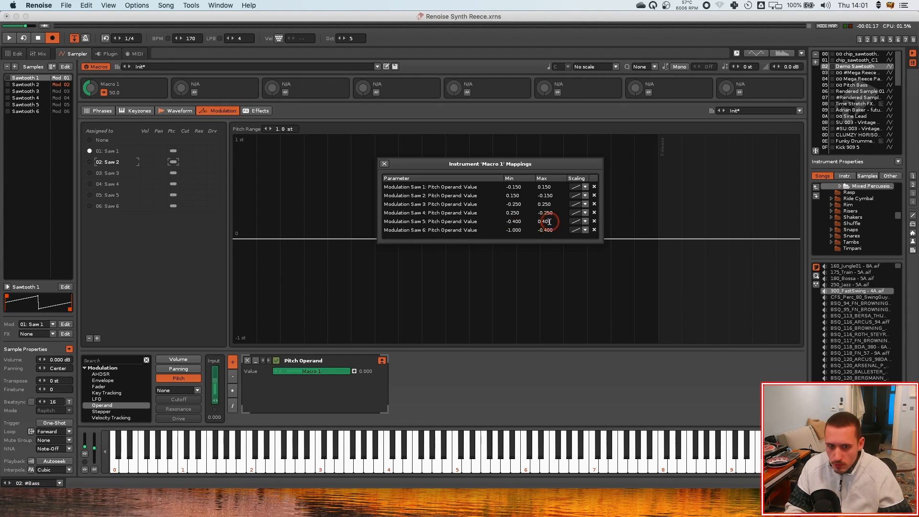
double_click(548, 222)
key("super+c")
double_click(513, 231)
key("super+v")
left_click(128, 195)
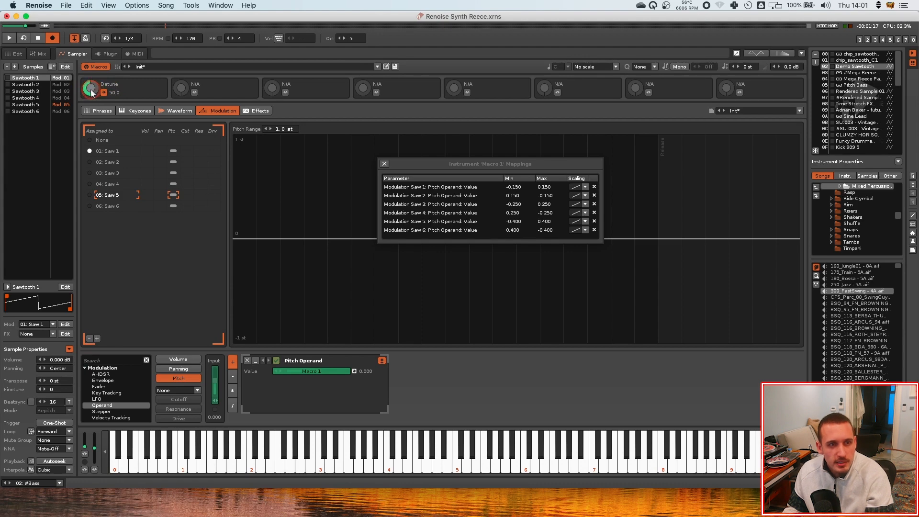
Raise the Detune macro to about 68 and close the Macro 1 mappings dialog
mouse_move(91, 92)
left_mouse_down()
mouse_move(92, 73)
mouse_move(91, 82)
left_mouse_up()
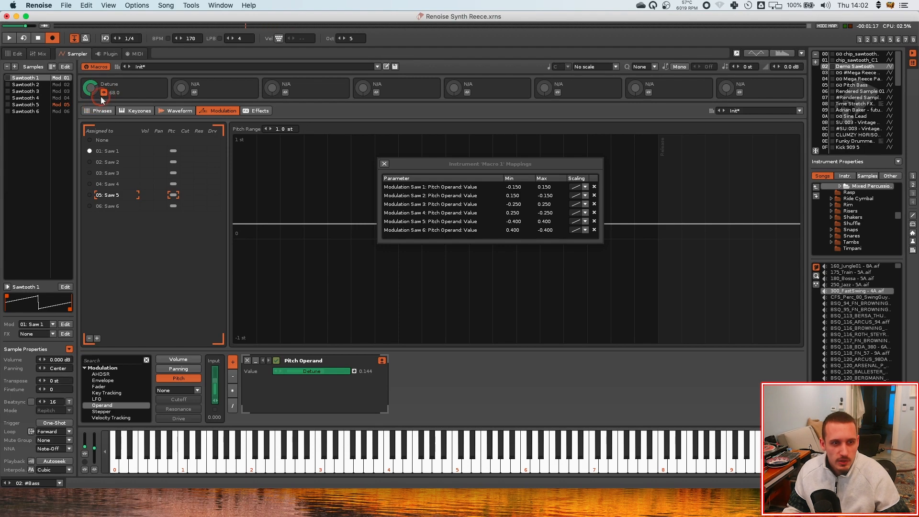
left_click(268, 151)
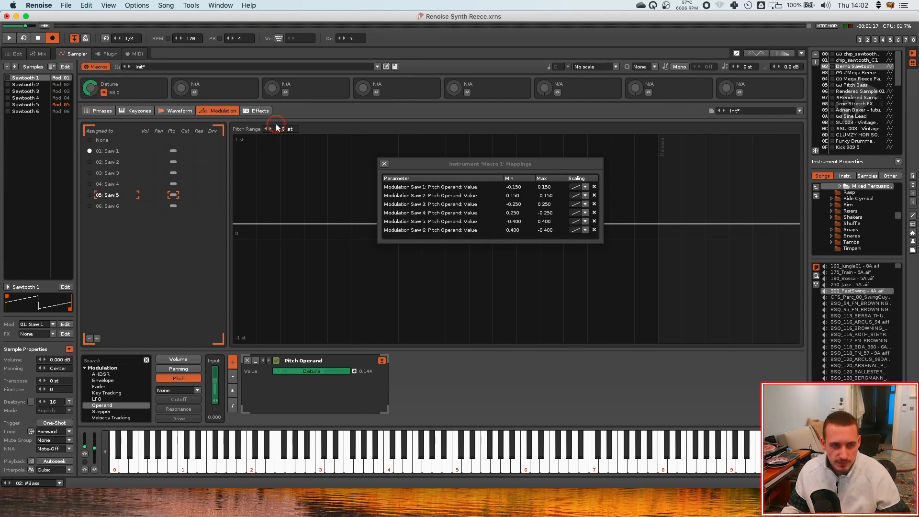
left_click_drag(518, 164, 495, 148)
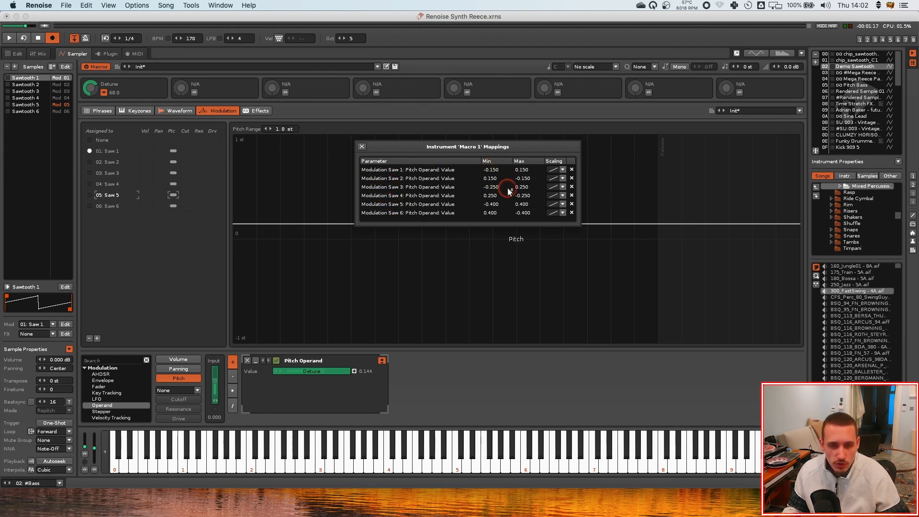
left_click(362, 146)
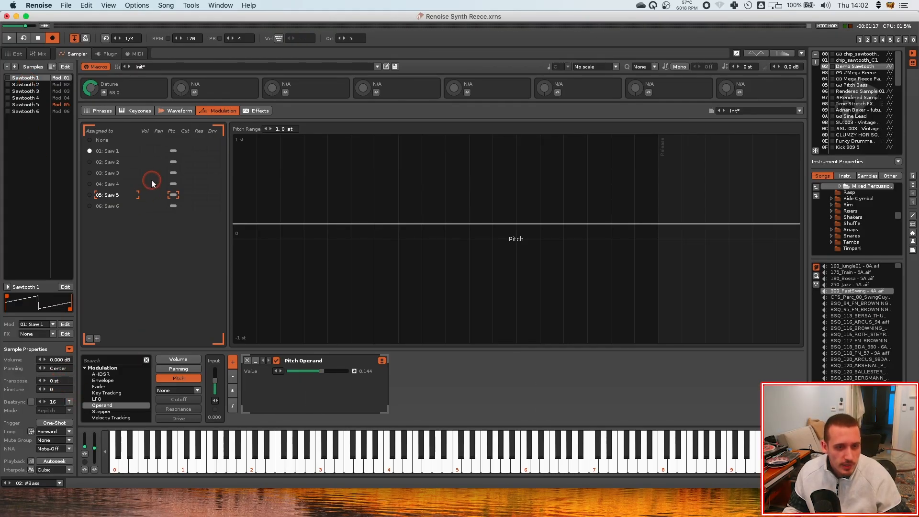
Add a Panning Operand modulation device to the panning of every saw layer
left_click(213, 388)
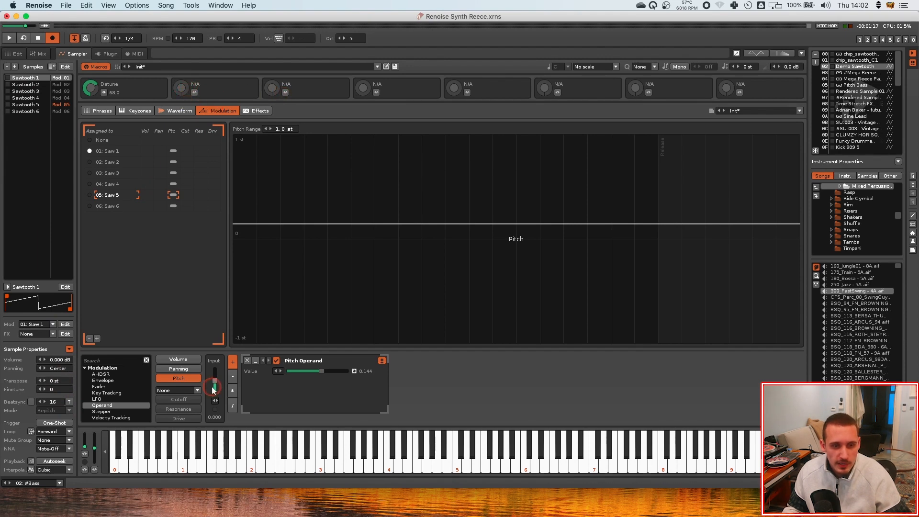
left_click(187, 369)
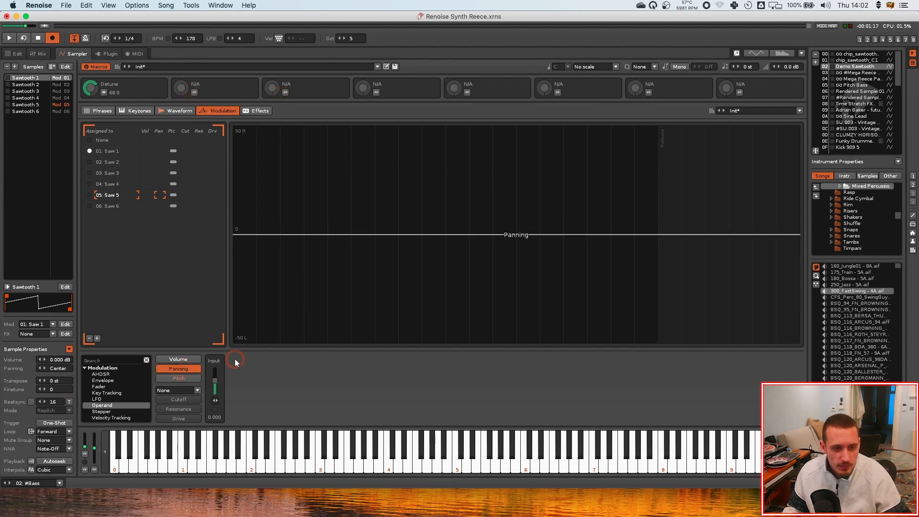
left_click(104, 152)
left_click(146, 407)
left_click_drag(111, 406, 283, 397)
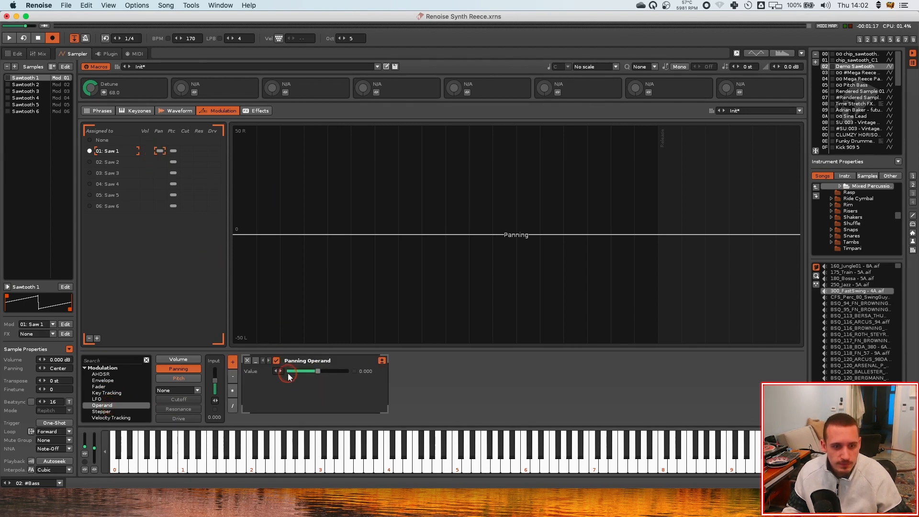
left_click(160, 161)
left_click(335, 382)
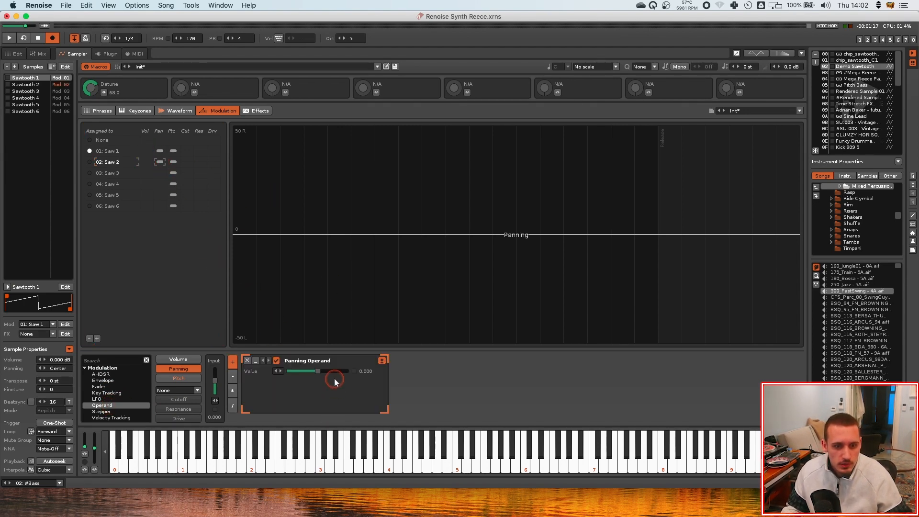
left_click(160, 205)
left_click_drag(102, 406, 321, 377)
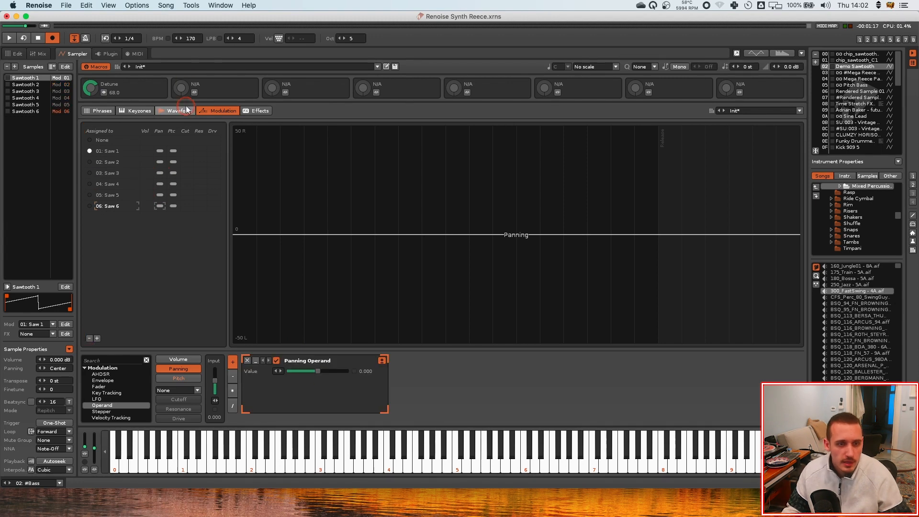
Map Macro 2 to the Panning Operand value of all six saws and close its mappings dialog
left_click(132, 150)
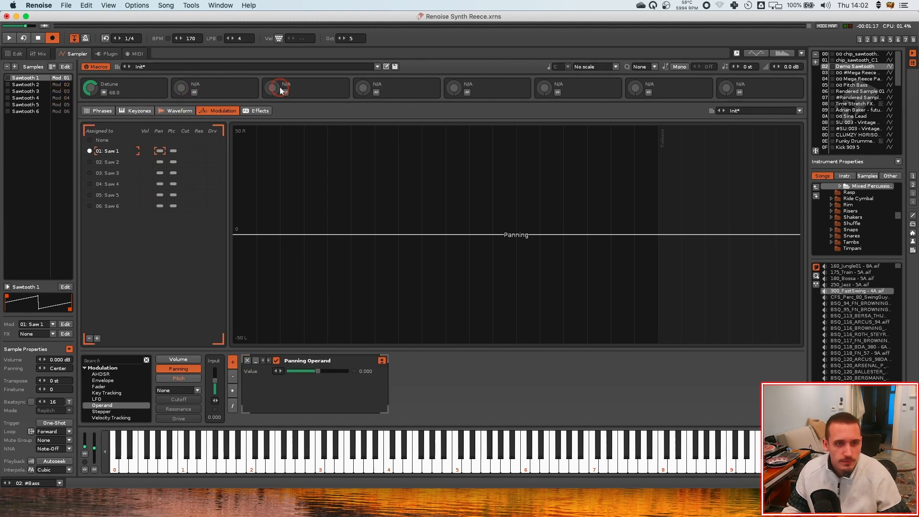
left_click(195, 92)
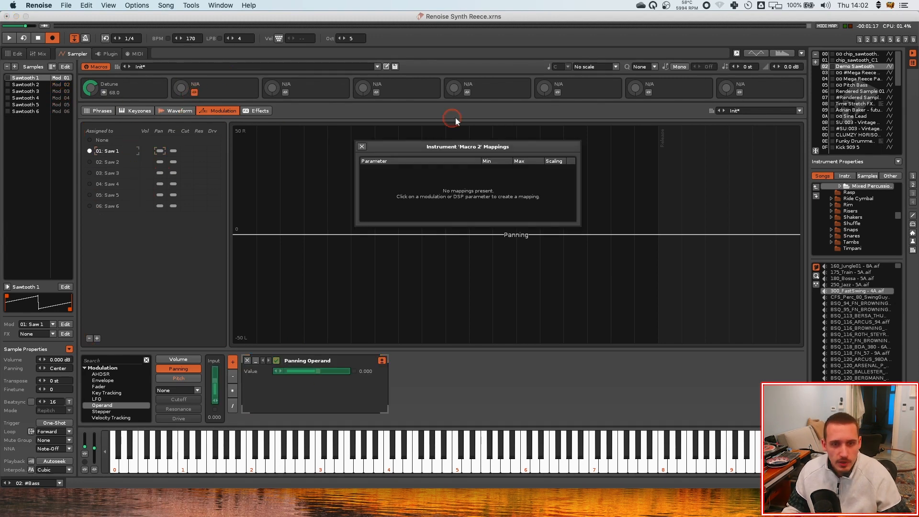
left_click(318, 372)
left_click(158, 162)
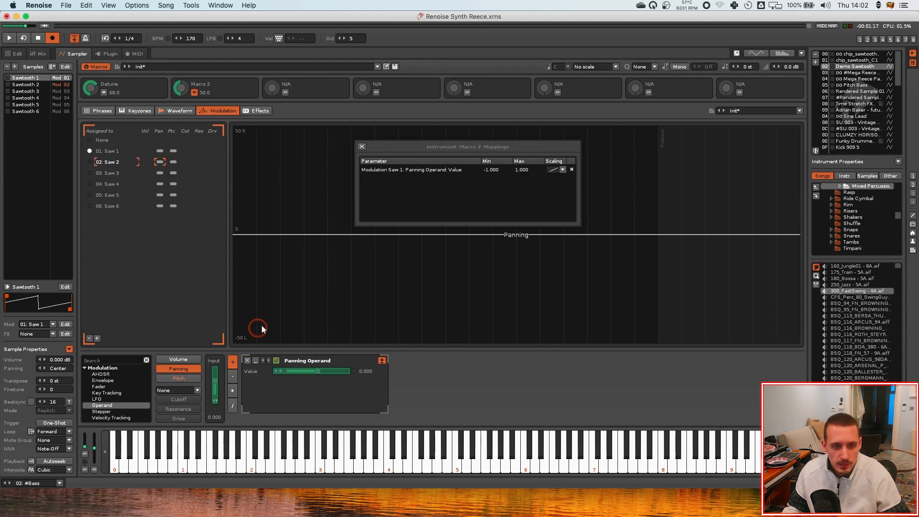
left_click(317, 372)
left_click(159, 172)
left_click(319, 372)
left_click(159, 184)
left_click(318, 372)
left_click(159, 195)
left_click(317, 372)
left_click(159, 206)
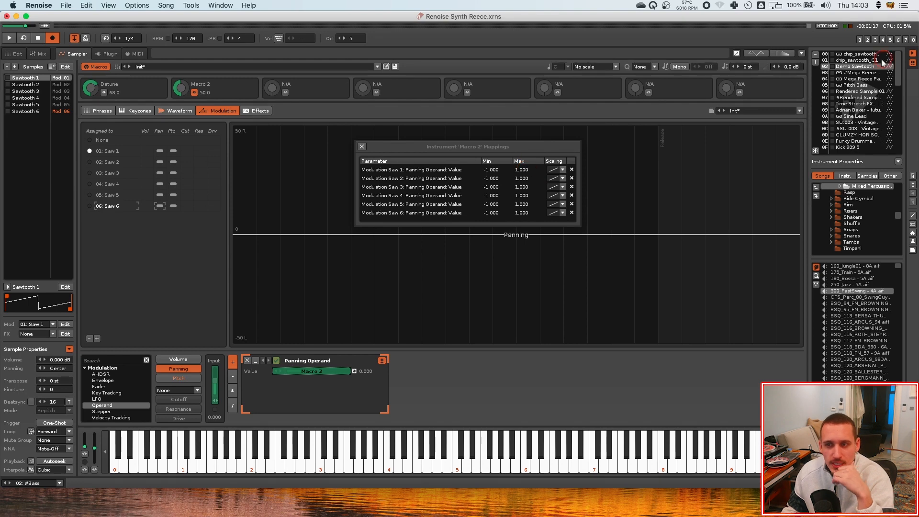
left_click(362, 146)
Rename Macro 2 to Width and open its mappings dialog
left_click(203, 85)
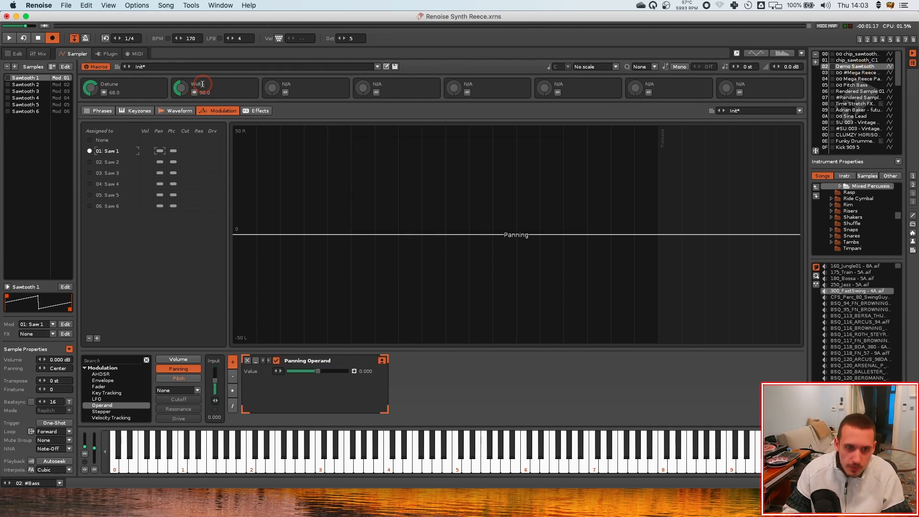
left_click(205, 88)
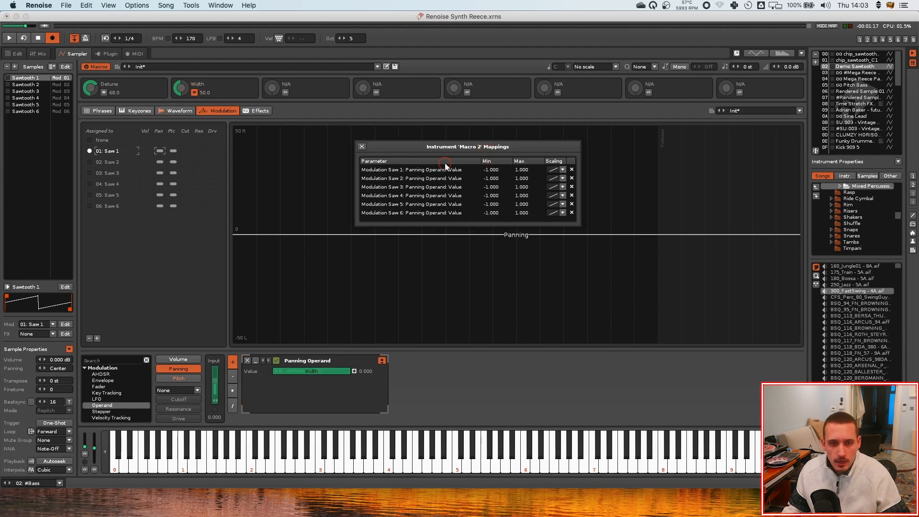
left_click_drag(467, 146, 472, 165)
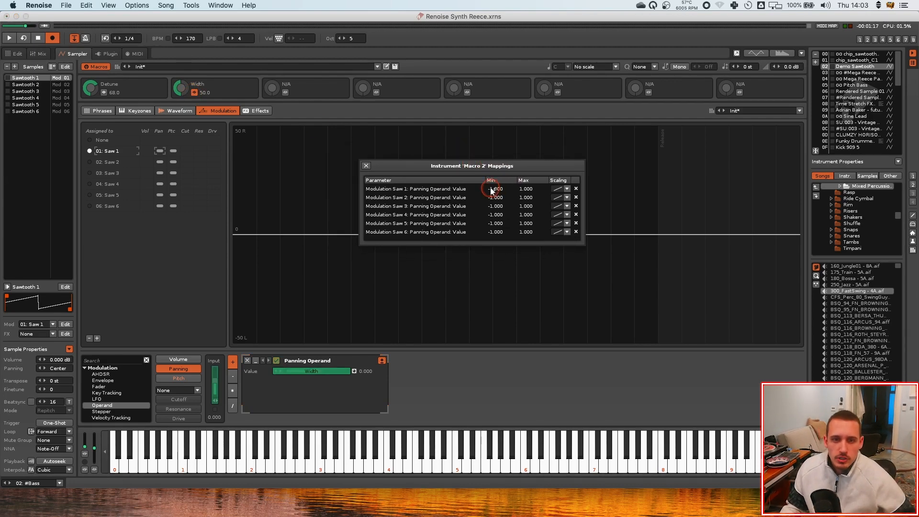
Set Width ranges to -0.300/0.300 for Saws 1 and 2 and -0.600/0.600 for Saws 3 and 4, inverting the even saws
left_click(505, 191)
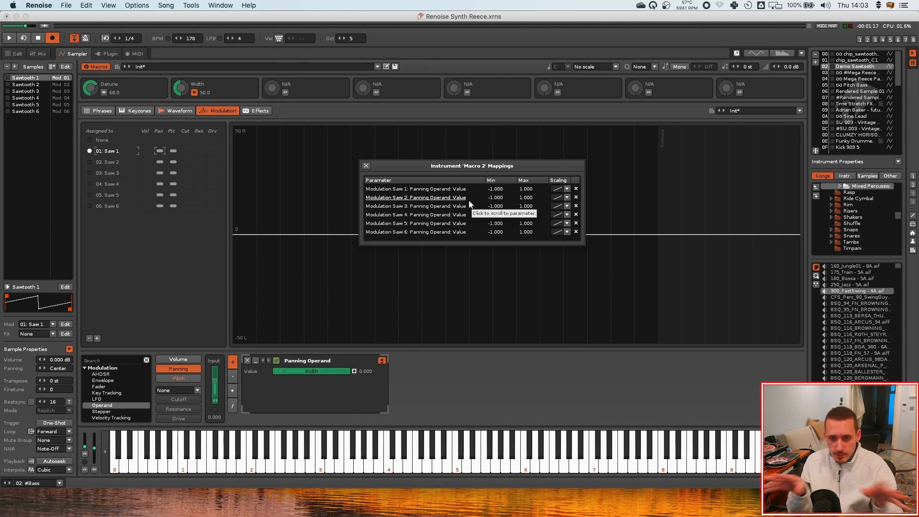
double_click(491, 189)
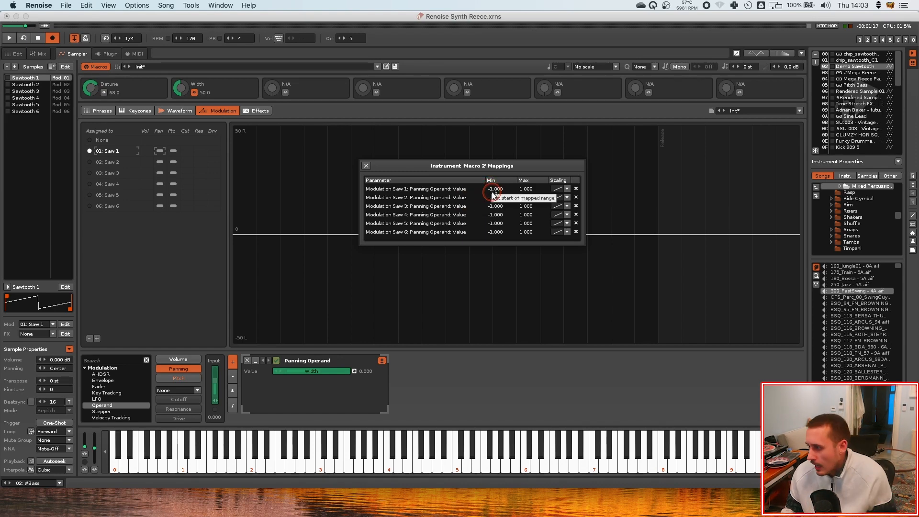
type("-0.3")
key("Return")
double_click(496, 207)
type("-0.6")
key("Return")
Invert Saw 6's Width mapping to run from 1.000 to -1.000
double_click(491, 231)
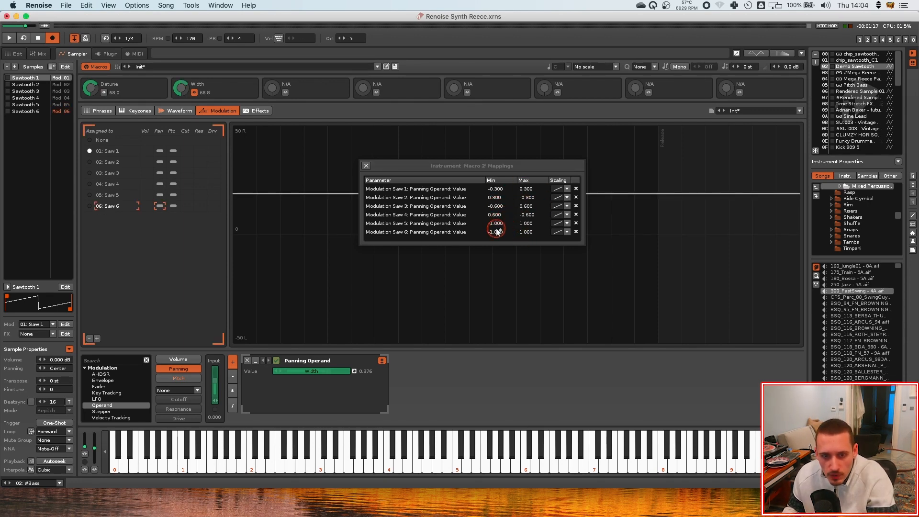
left_click_drag(496, 231, 530, 234)
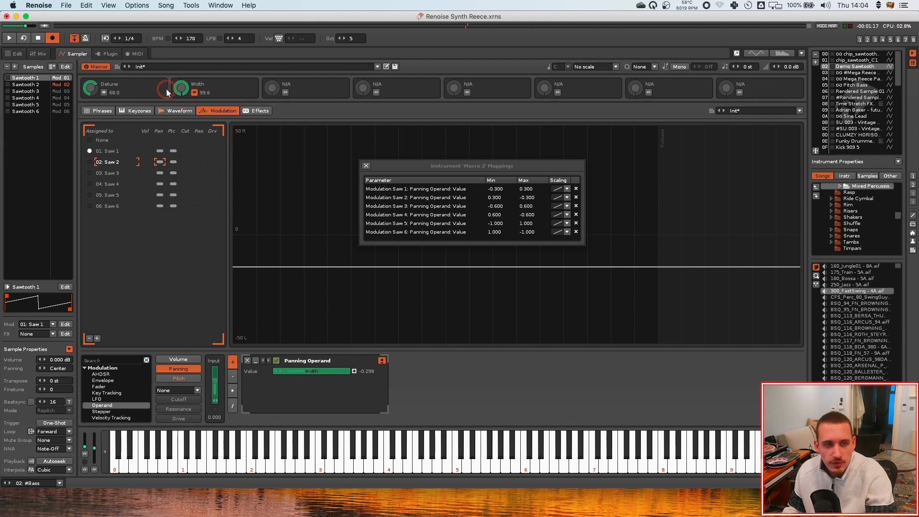
Set the Width macro to about 50 and the Detune macro to about 71
left_click_drag(167, 92, 187, 95)
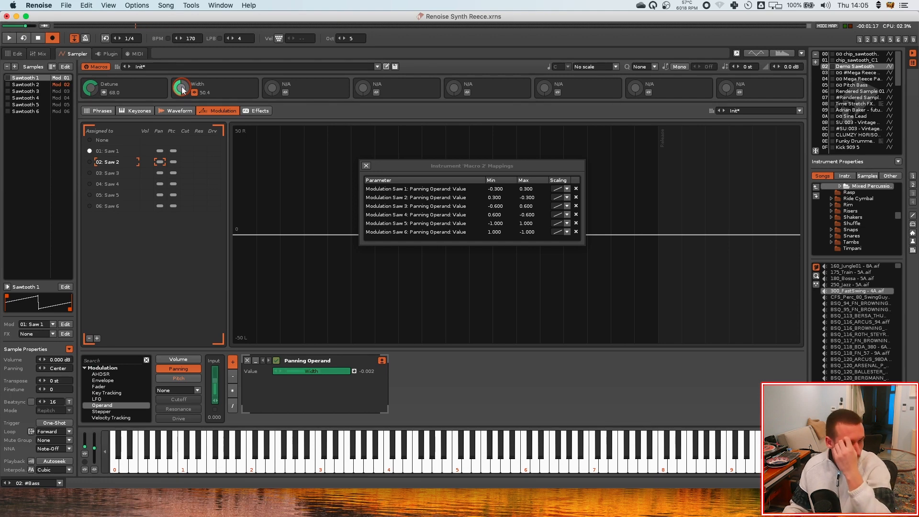
left_click_drag(94, 91, 92, 85)
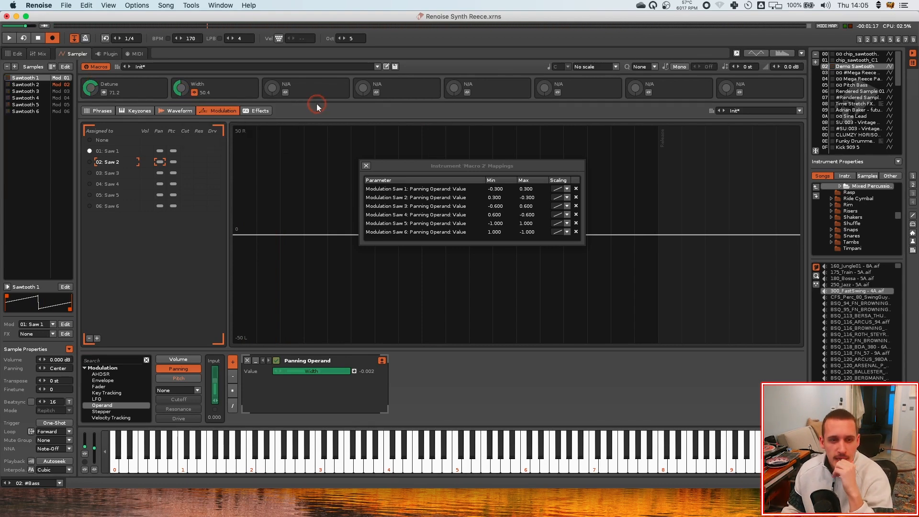
Open the instrument's effects and add two more FX chains
left_click(221, 110)
left_click(161, 163)
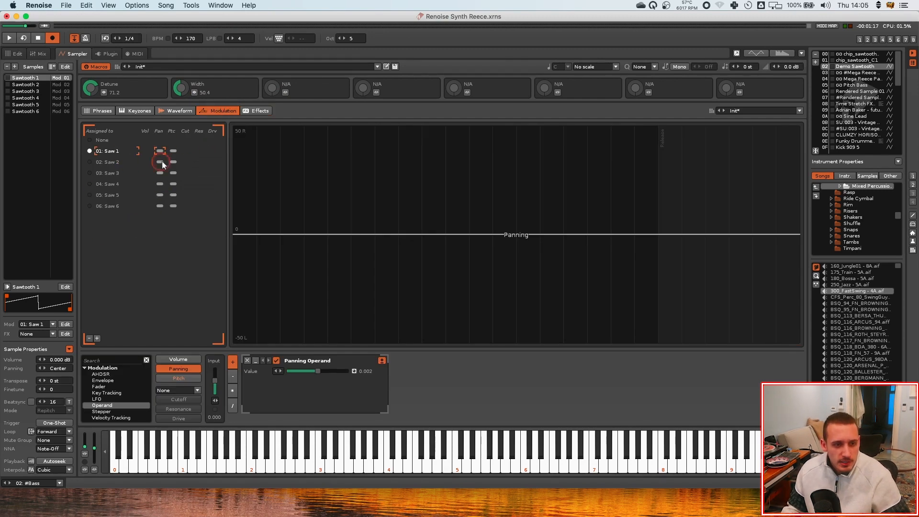
left_click(256, 111)
left_click(455, 248)
left_click(268, 89)
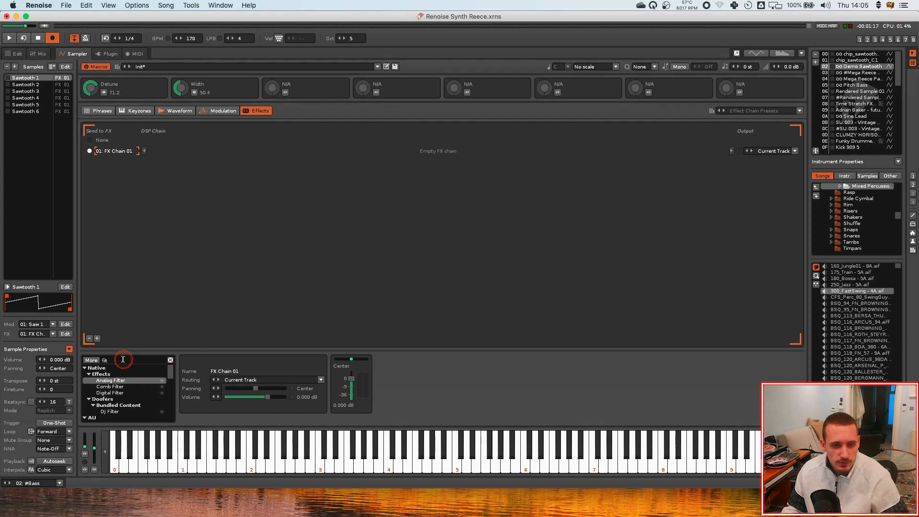
left_click(97, 338)
left_click(97, 339)
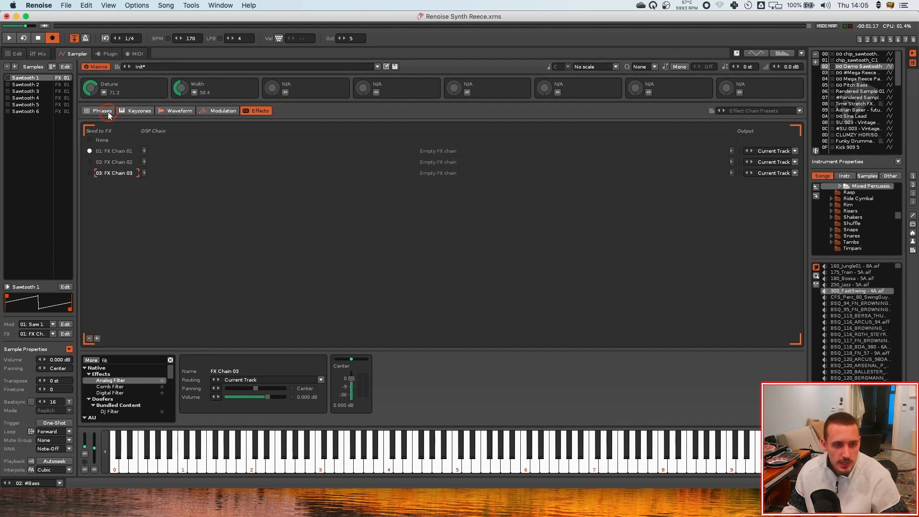
Rename the three FX chains to Main, Octave and Sub
left_click(114, 149)
double_click(118, 152)
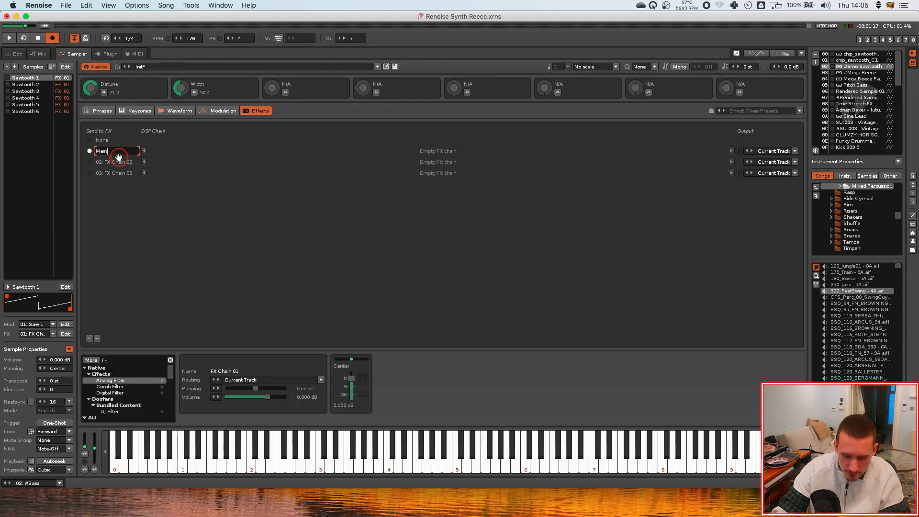
key("Return")
double_click(122, 162)
type("02: O")
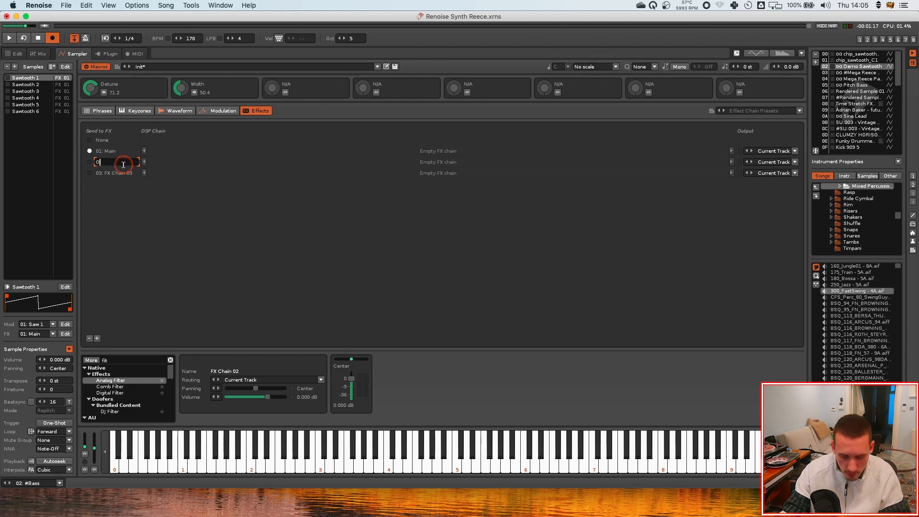
type("ctave")
key("Return")
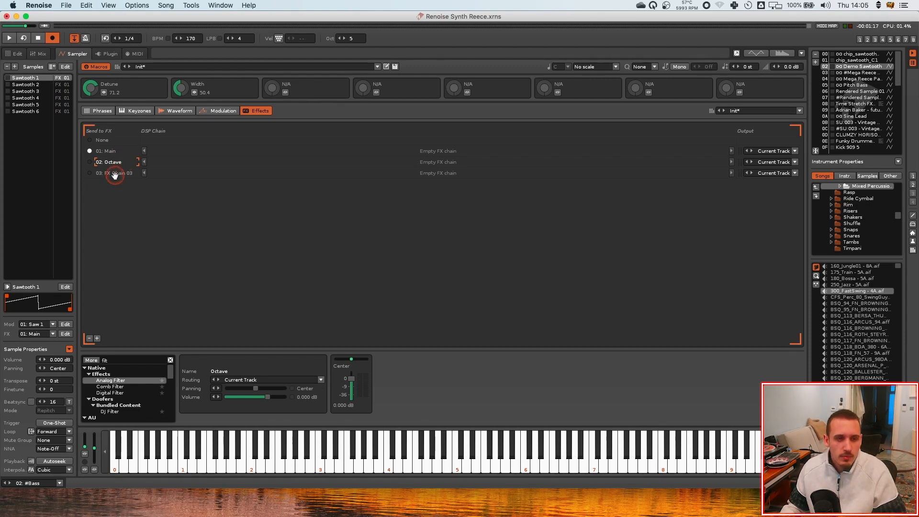
double_click(115, 174)
type("S")
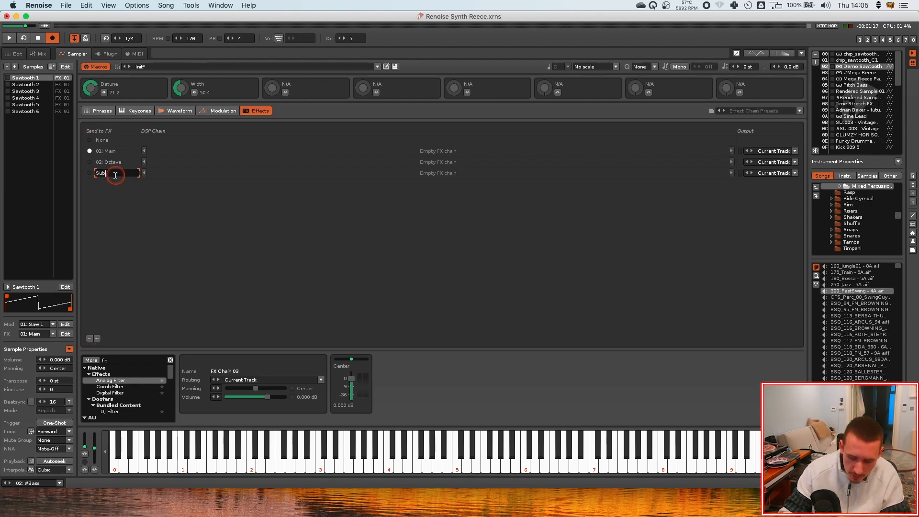
type("ub")
key("Return")
Search for Gain and add a Gainer device to the Main, Octave and Sub chains
left_click(171, 152)
left_click(114, 359)
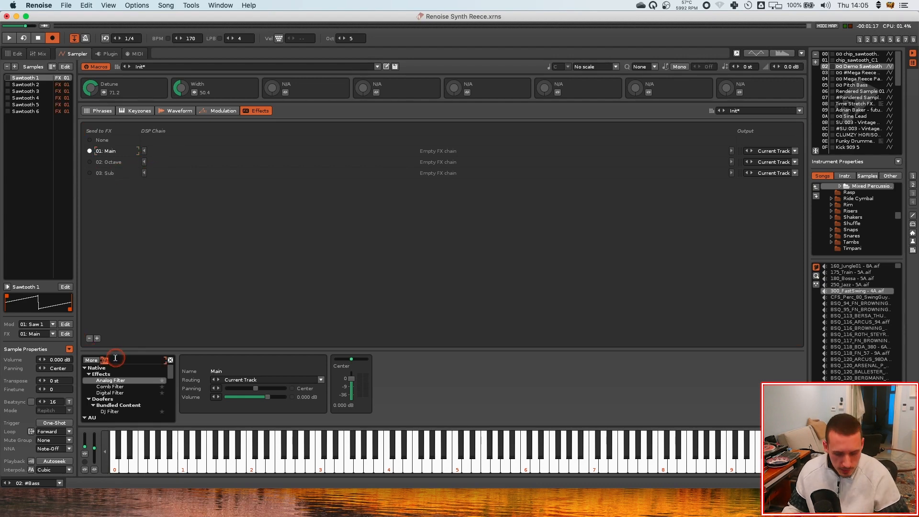
type("Gain")
left_click_drag(105, 381, 167, 174)
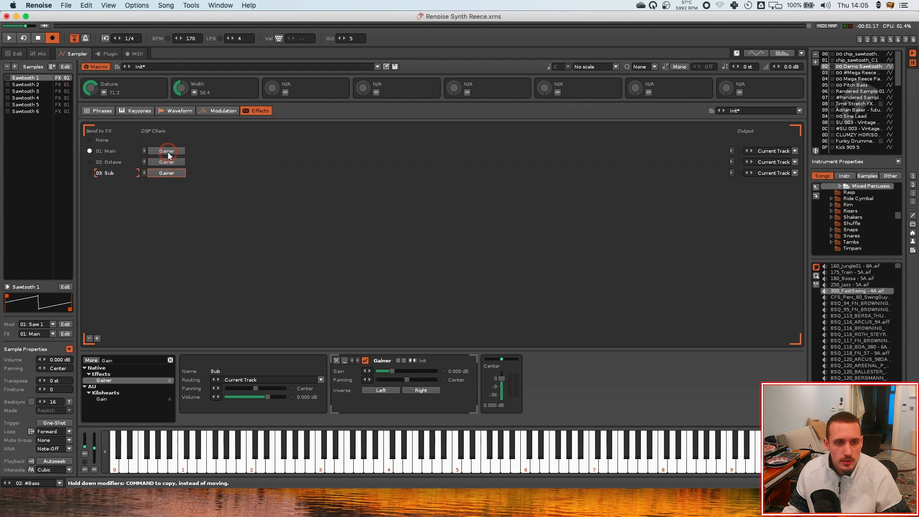
Map Macro 3 to the Main chain Gainer's gain and name the macro Saw Level
left_click(167, 152)
left_click(285, 90)
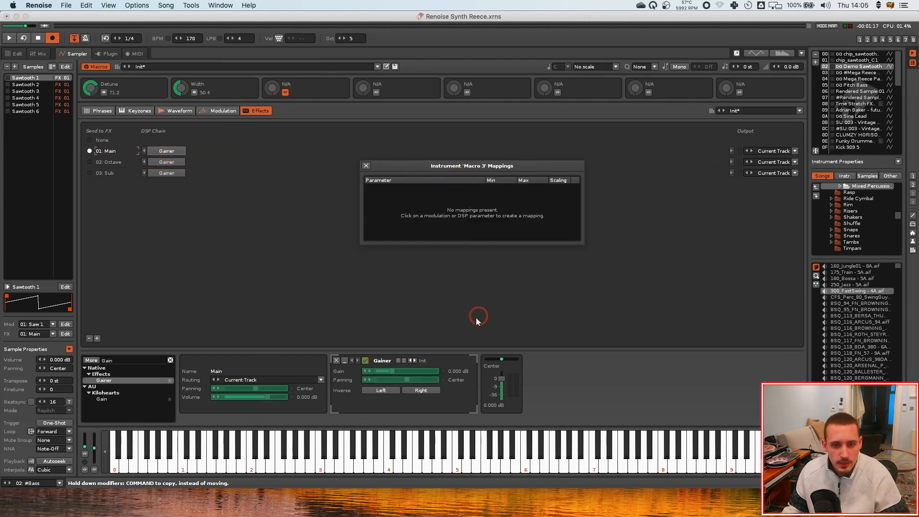
left_click(392, 371)
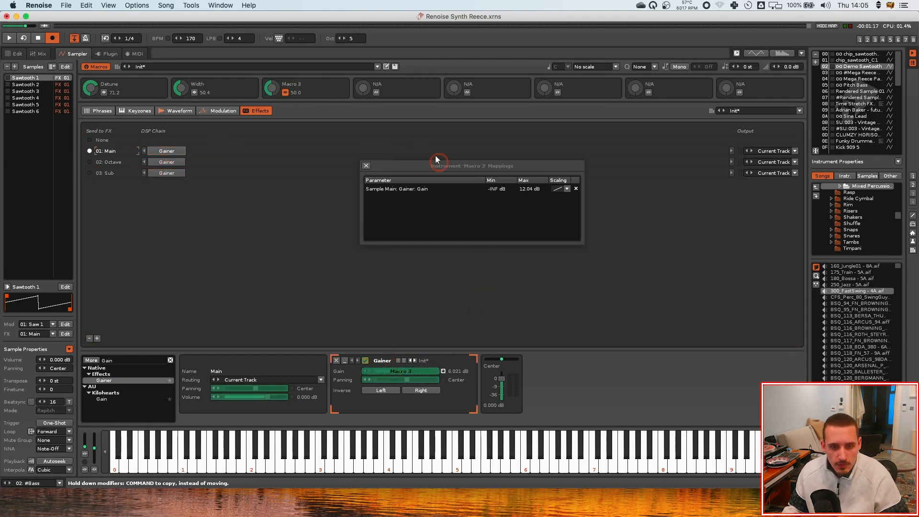
left_click(366, 166)
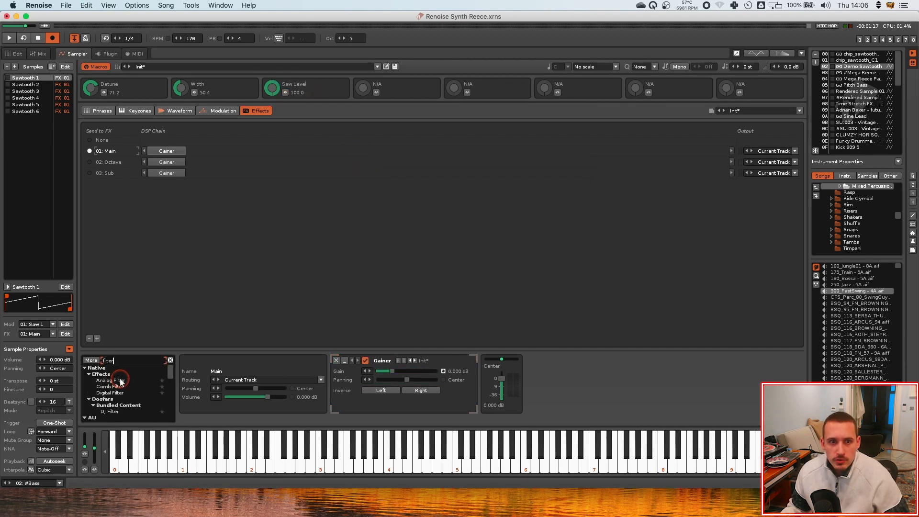
Add an Analog Filter after the Gainer in the Main chain
left_click_drag(120, 380, 204, 151)
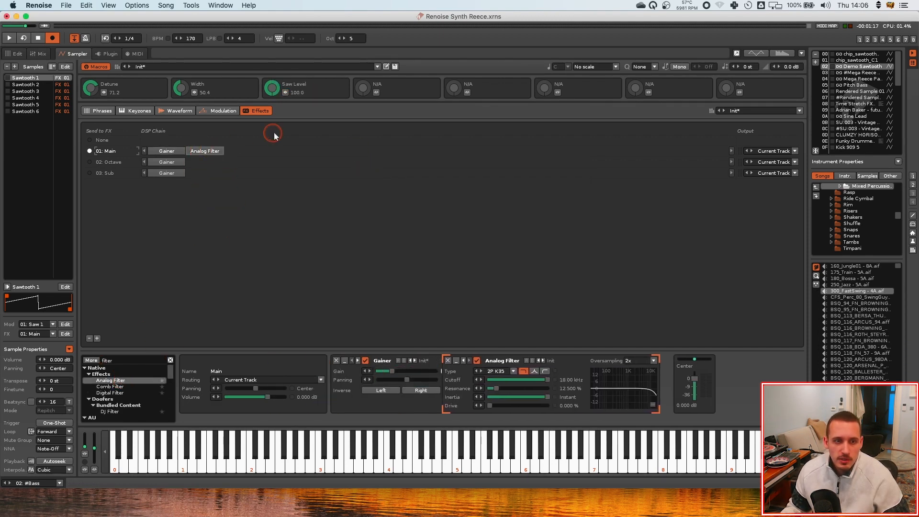
Map Macro 4 to the Analog Filter's cutoff and name the macro Filter Cutoff
left_click(376, 93)
left_click(587, 380)
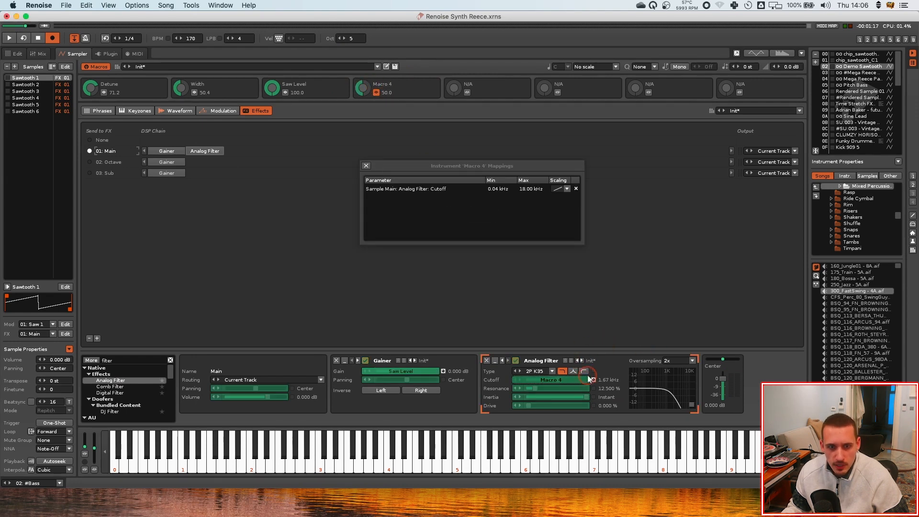
left_click(385, 84)
type("Filter Cutoff")
key("Return")
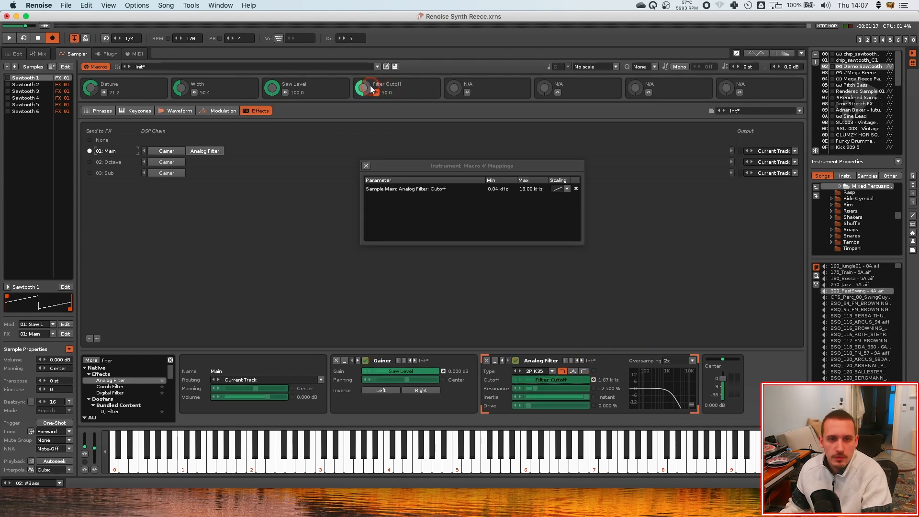
left_click_drag(363, 89, 364, 83)
left_click(377, 92)
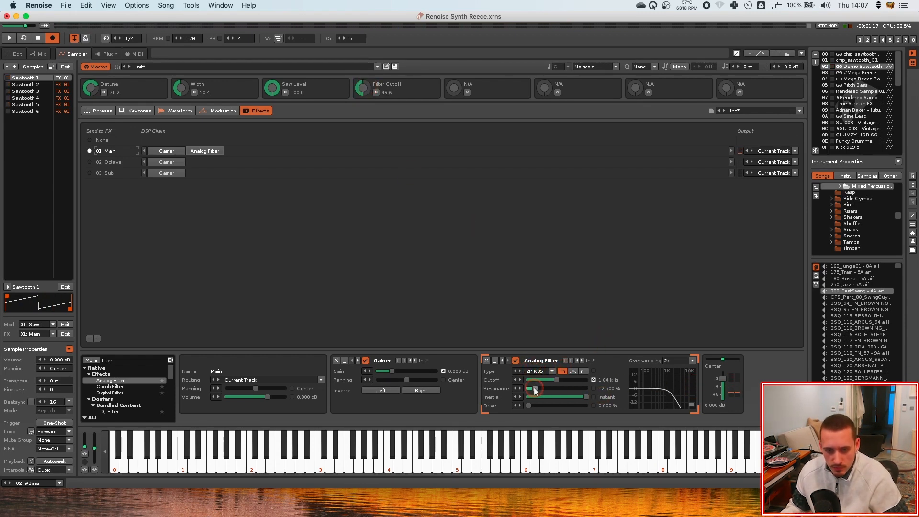
Set the Analog Filter's drive to about 20%
left_click_drag(529, 406, 535, 406)
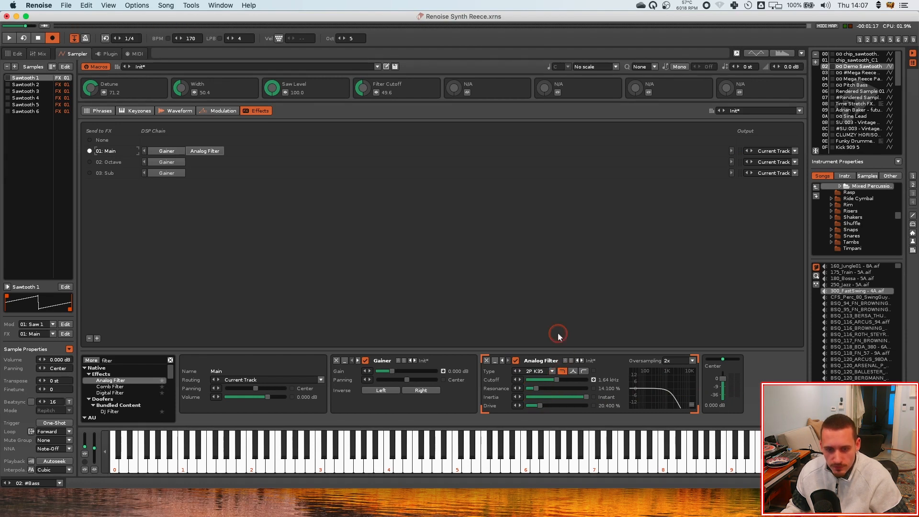
left_click(855, 74)
left_click(858, 67)
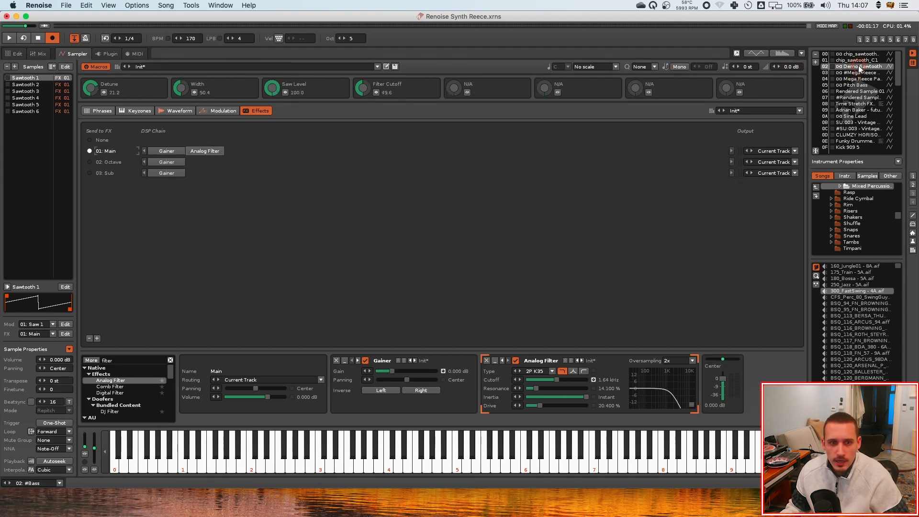
left_click(860, 73)
left_click(859, 67)
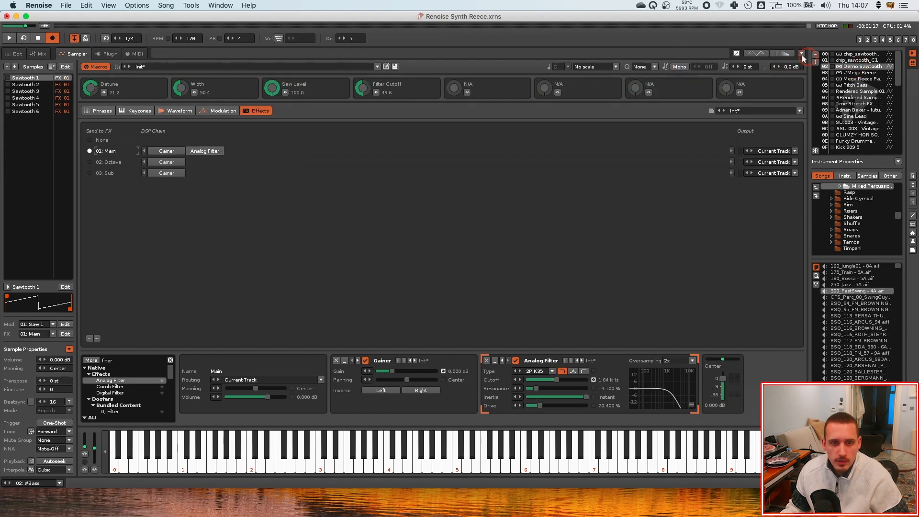
Search for disto and insert a Distortion device between the Gainer and the Analog Filter in the Main chain
left_click(112, 364)
type("disto")
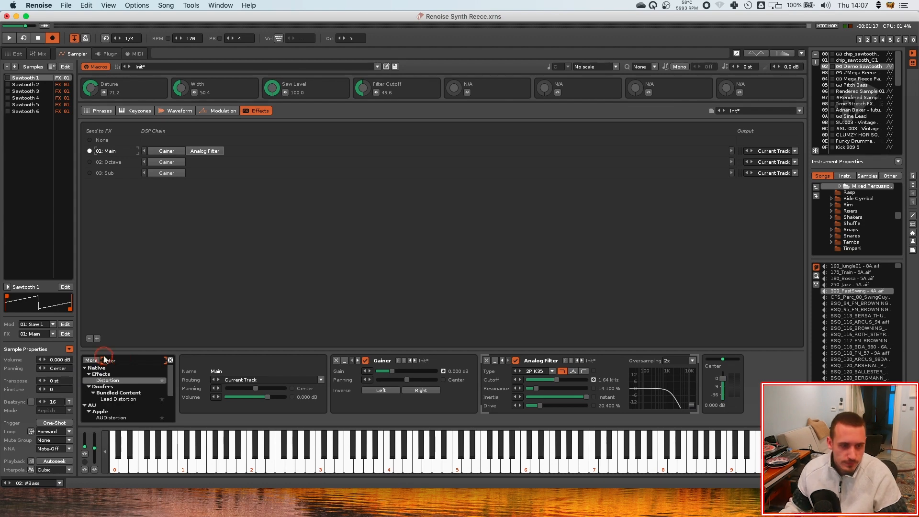
left_click_drag(103, 381, 236, 156)
left_click_drag(236, 154, 203, 151)
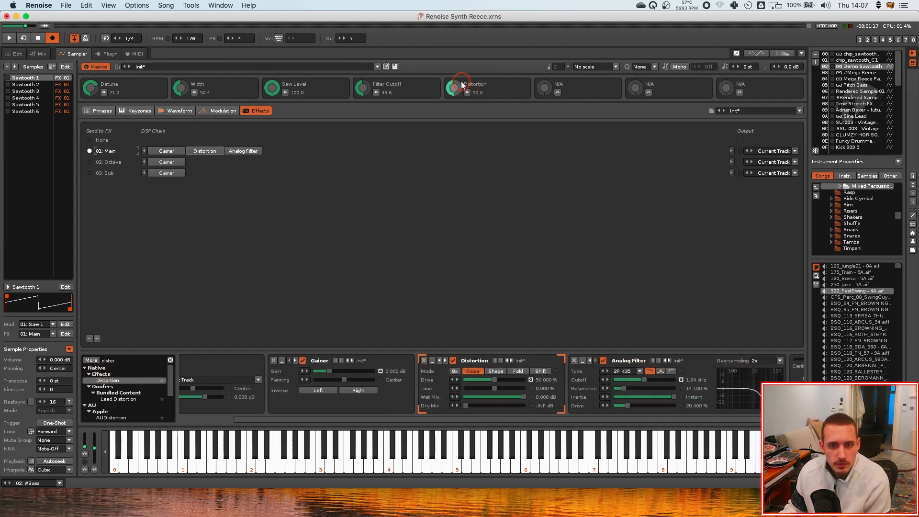
Set the Distortion macro to about 22 and switch the Distortion device's mode to Shape
left_click(455, 89)
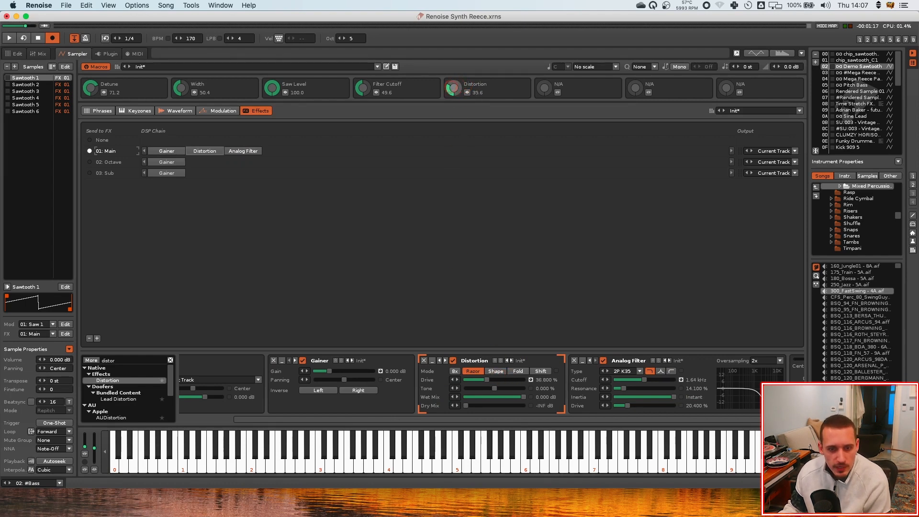
left_click_drag(452, 87, 481, 152)
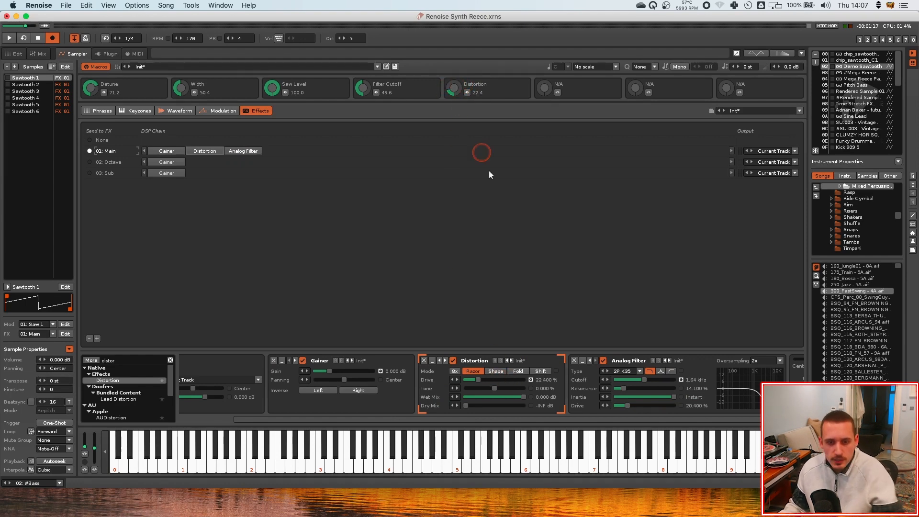
left_click(496, 371)
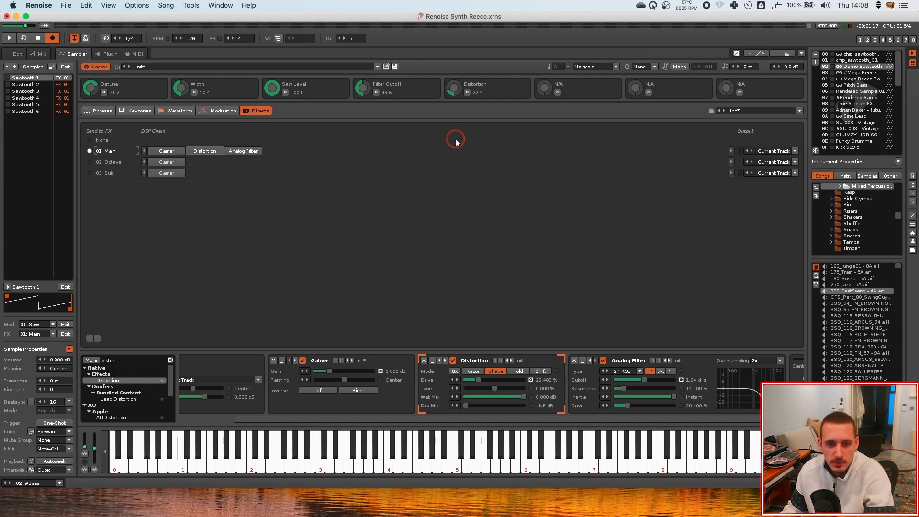
Adjust the Filter Cutoff macro to about 43 and the Distortion macro to about 25
key("b")
left_click_drag(365, 88, 384, 88)
left_click_drag(451, 90, 483, 90)
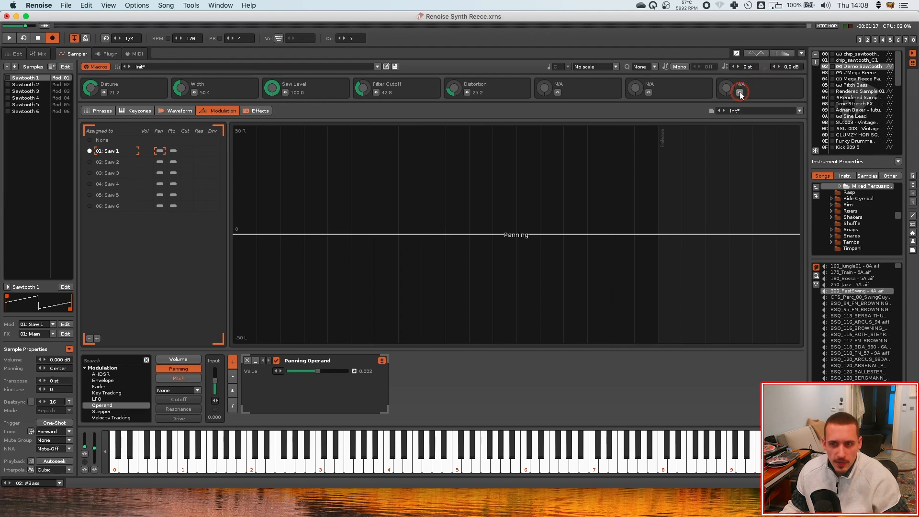
Add an AHDSR to Saw 1's volume modulation with attack and decay at 0 and sustain at 1
left_click(178, 360)
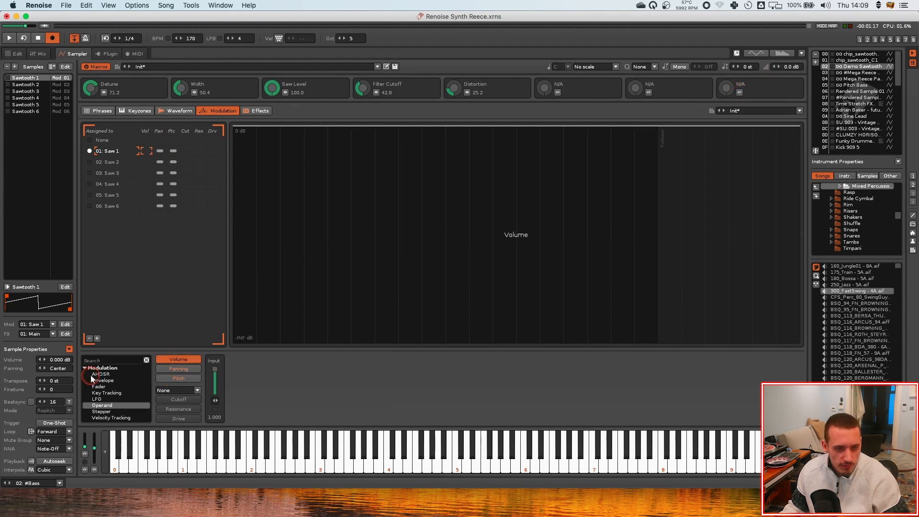
left_click(100, 374)
double_click(100, 373)
left_click(181, 75)
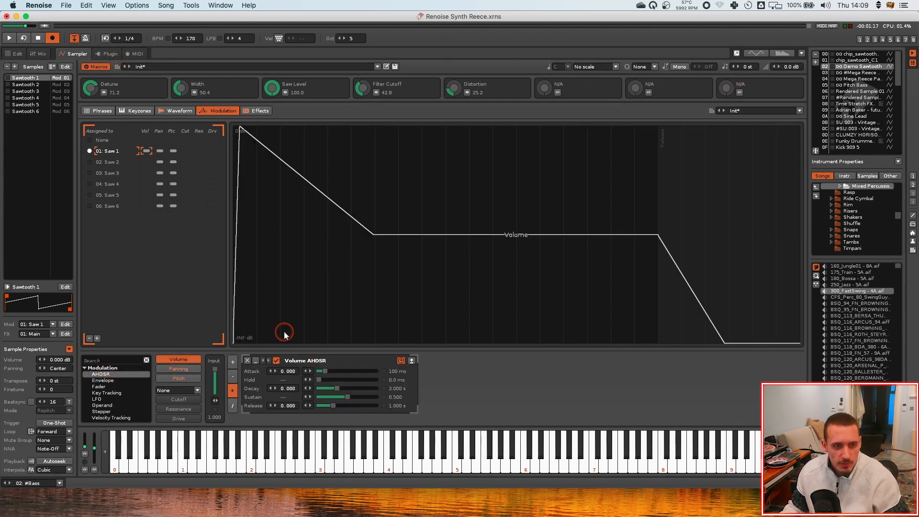
left_click_drag(325, 372, 377, 397)
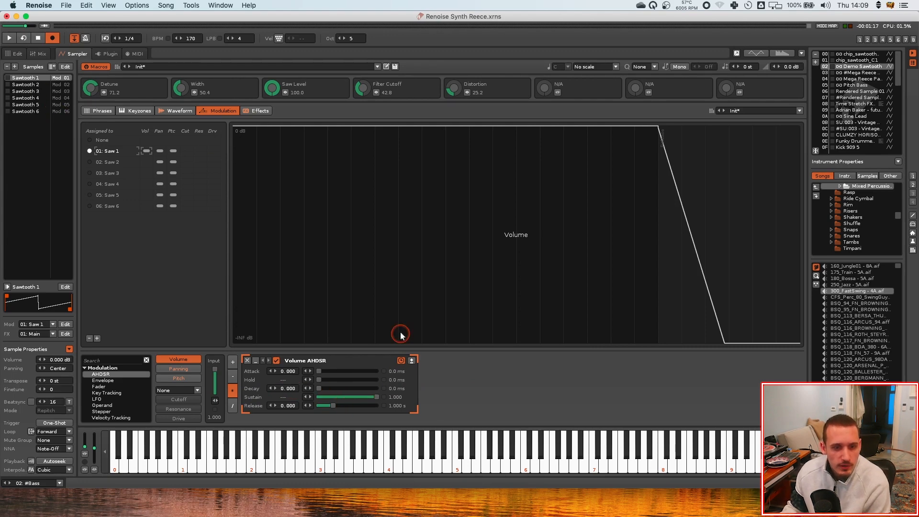
Map Macro 8 to the AHDSR release and name the macro Release
left_click(740, 92)
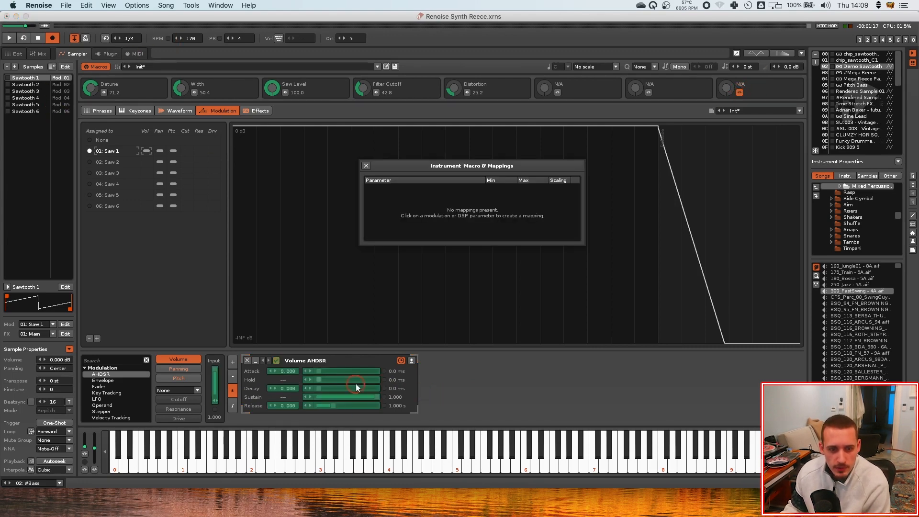
left_click(334, 406)
double_click(753, 84)
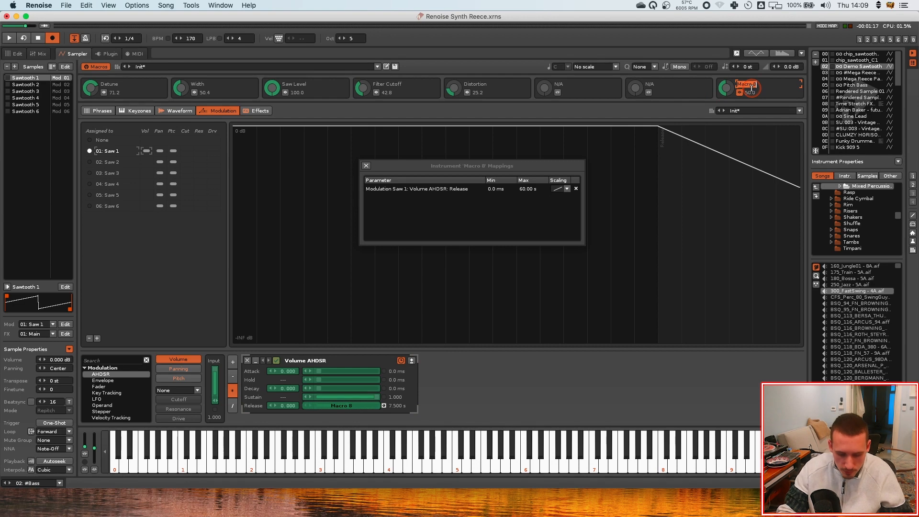
type("Release")
key("Return")
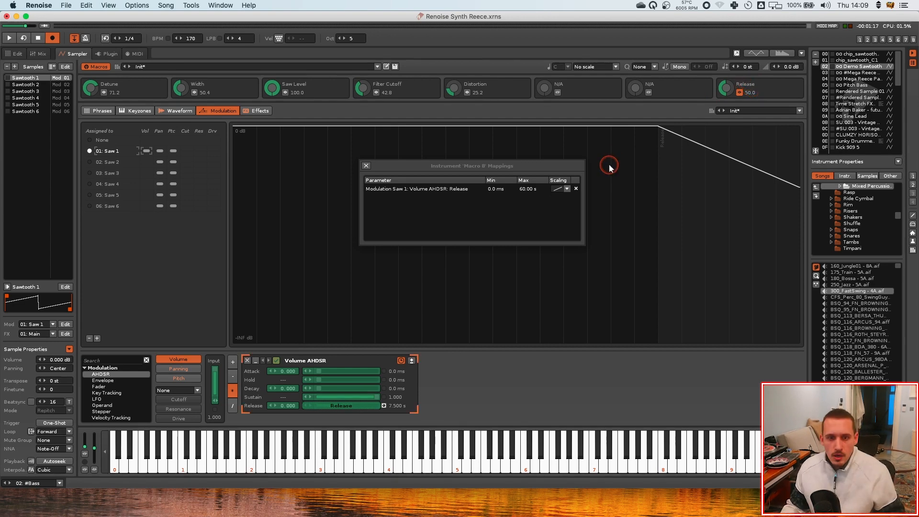
Set the release mapping's maximum to 1 s
double_click(529, 189)
type("1")
key("Return")
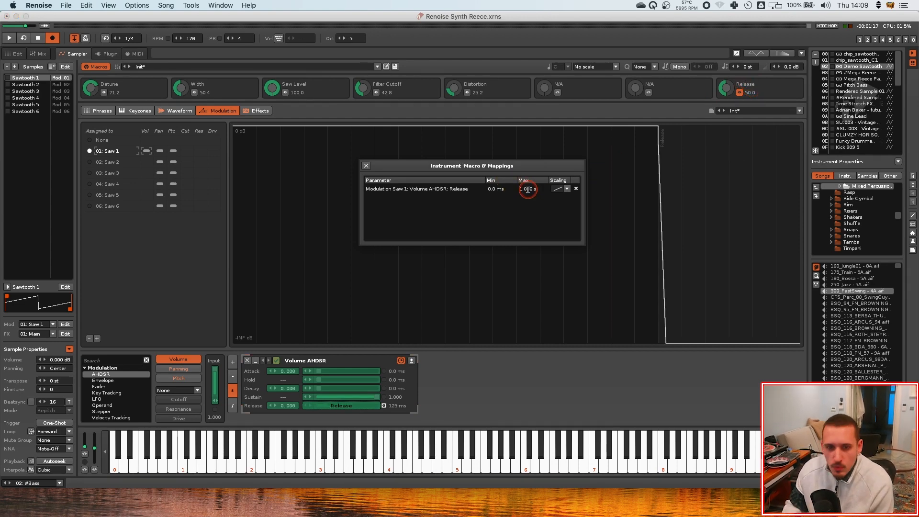
left_click(366, 166)
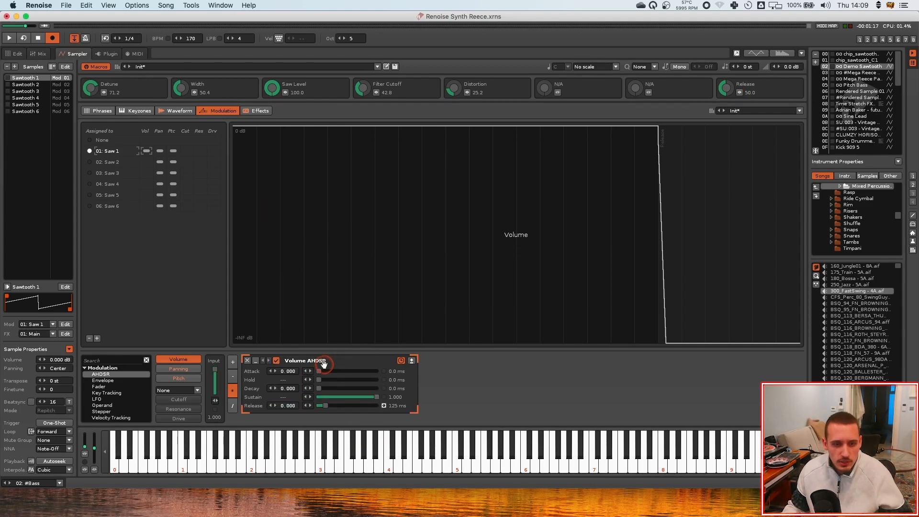
Paste the Volume AHDSR into the volume modulation of Saw 2 through Saw 6
left_click(146, 162)
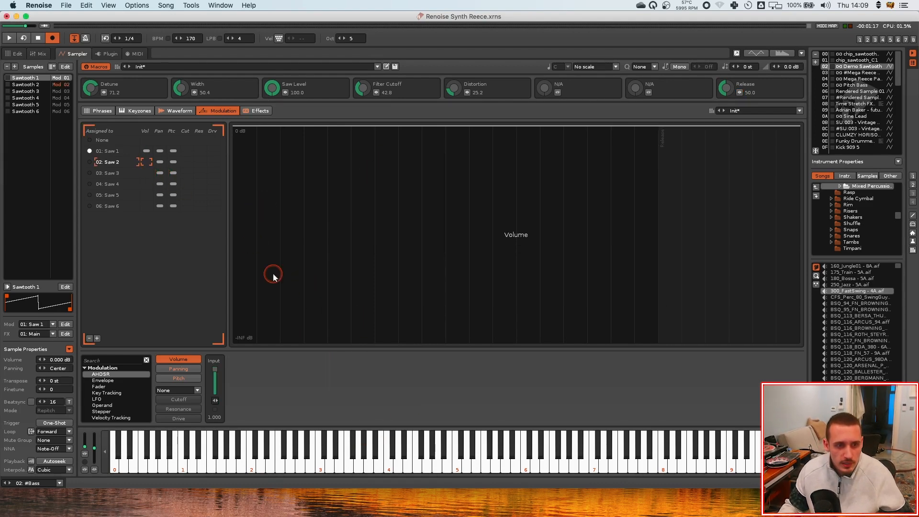
left_click(146, 173)
left_click(316, 368)
key("super+v")
left_click(146, 184)
key("super+v")
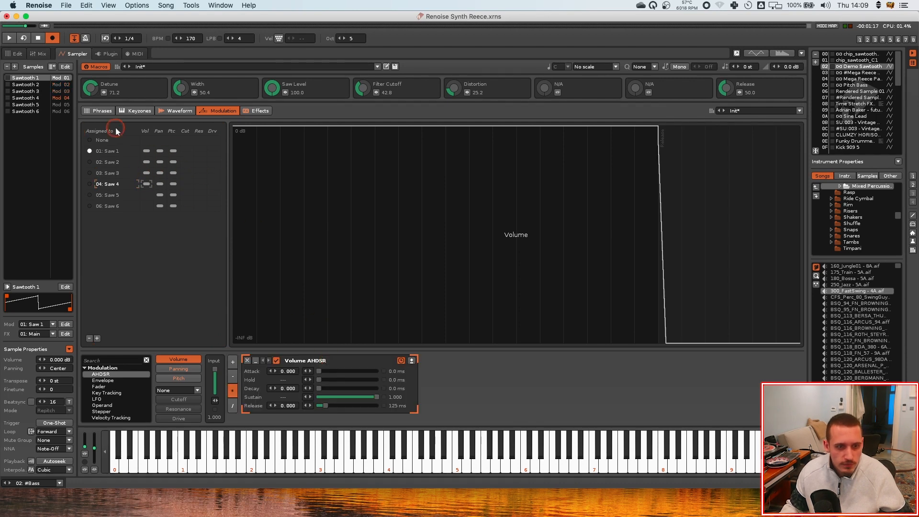
left_click(147, 195)
key("super+v")
left_click(146, 205)
key("super+v")
left_click(147, 161)
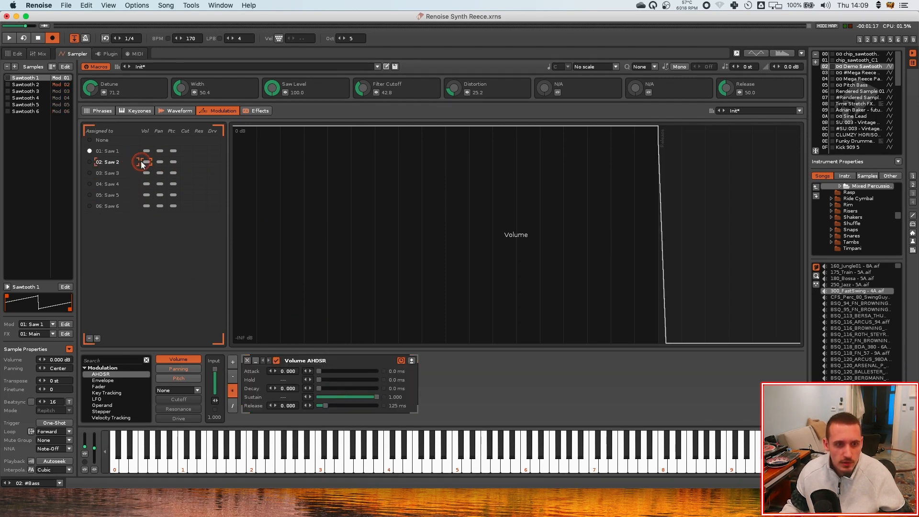
Map the Release macro to the AHDSR release of Saw 2 through Saw 6
left_click(740, 93)
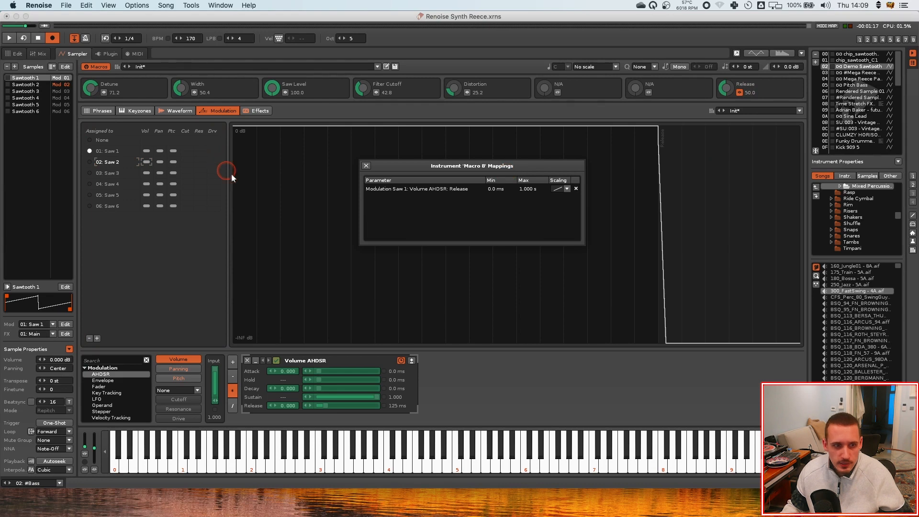
left_click(324, 406)
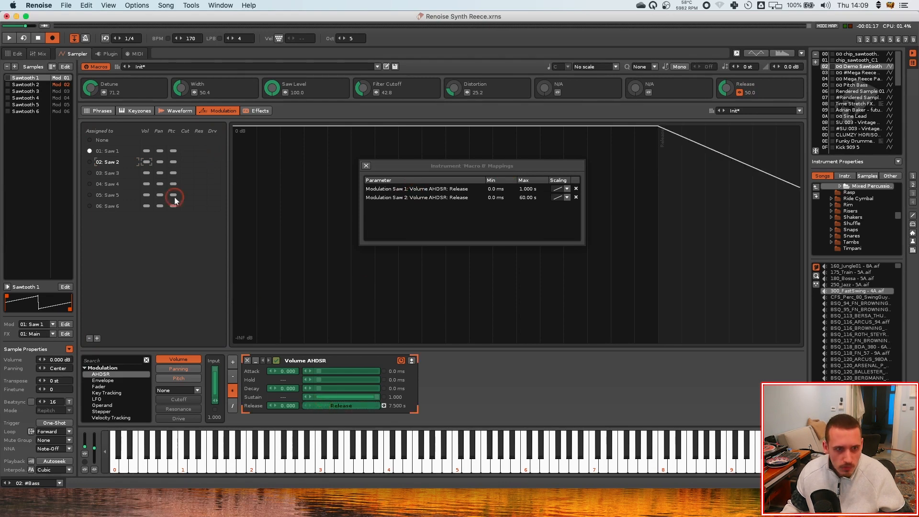
left_click(146, 173)
left_click(327, 406)
left_click(329, 406)
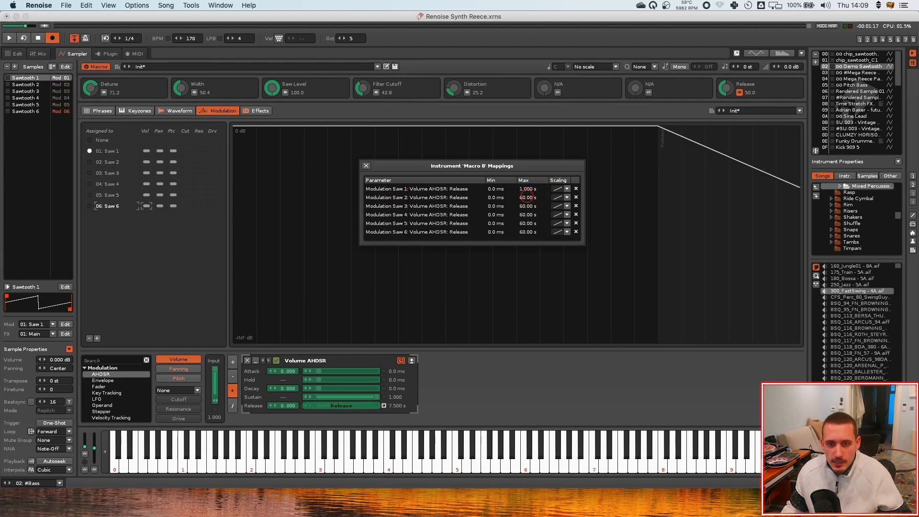
Set the maximum of each new release mapping to 1 s
double_click(527, 197)
type("1")
key("Return")
double_click(527, 206)
type("1")
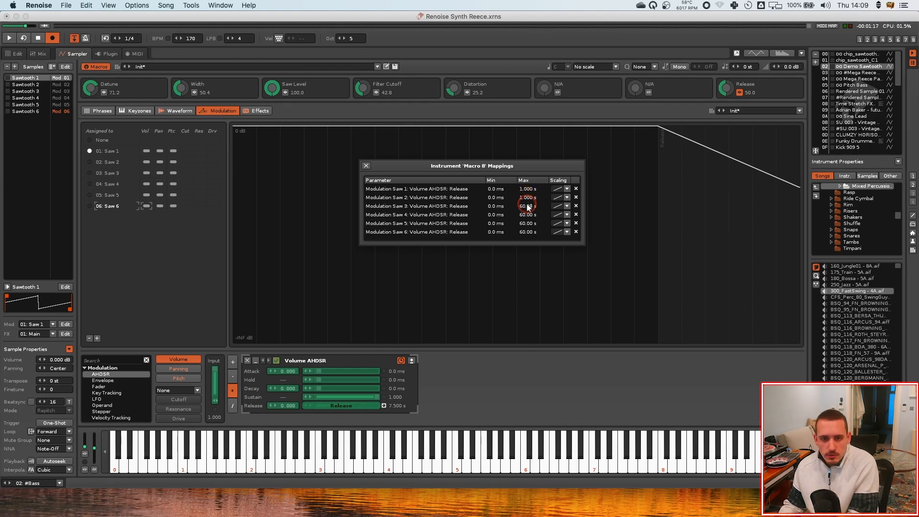
key("Return")
left_click(762, 42)
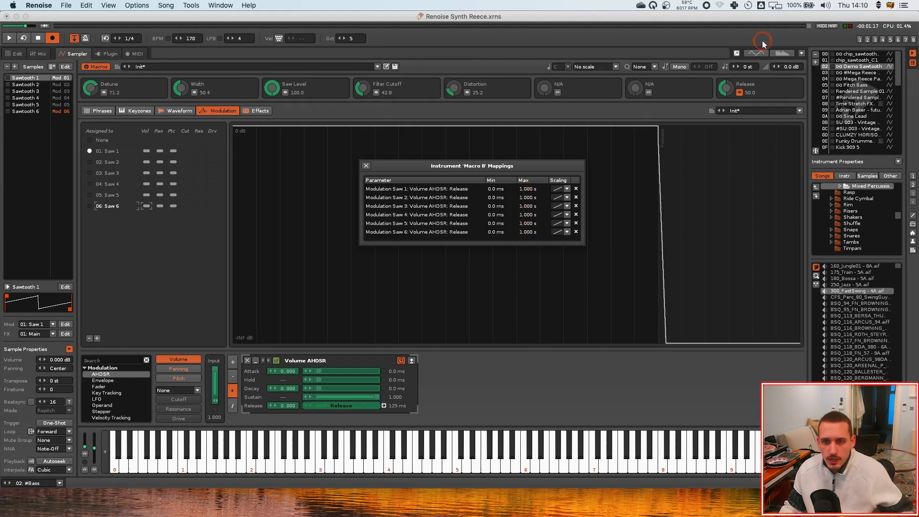
left_click(366, 166)
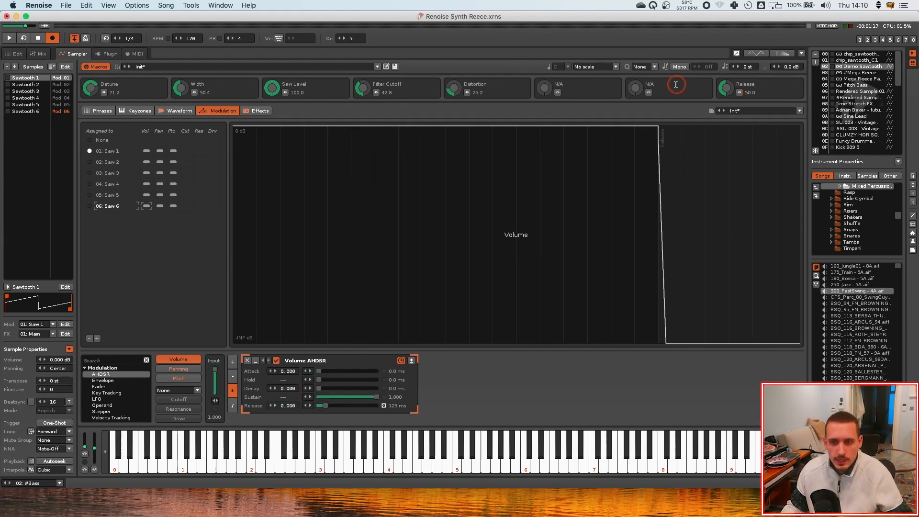
Enable Mono mode and set the Release macro to about 44
left_click(726, 89)
left_click_drag(726, 88, 726, 81)
left_click(679, 67)
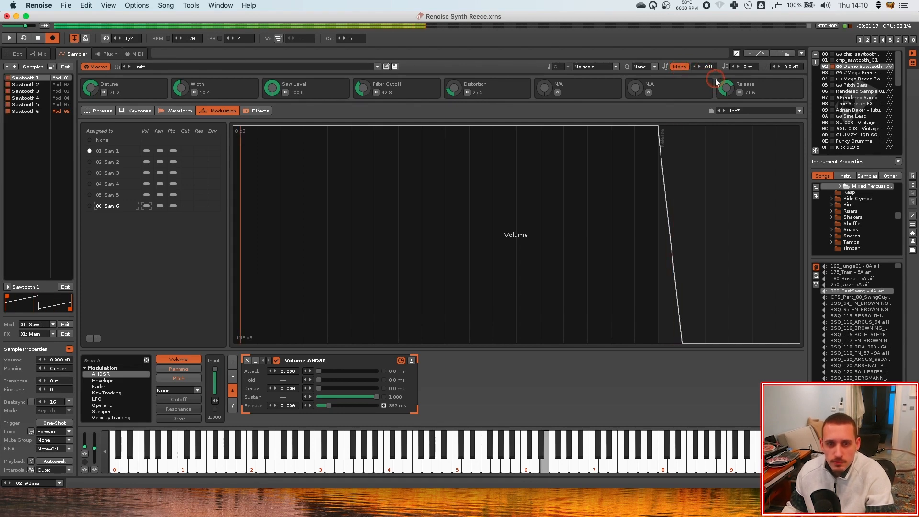
left_click_drag(725, 84, 709, 67)
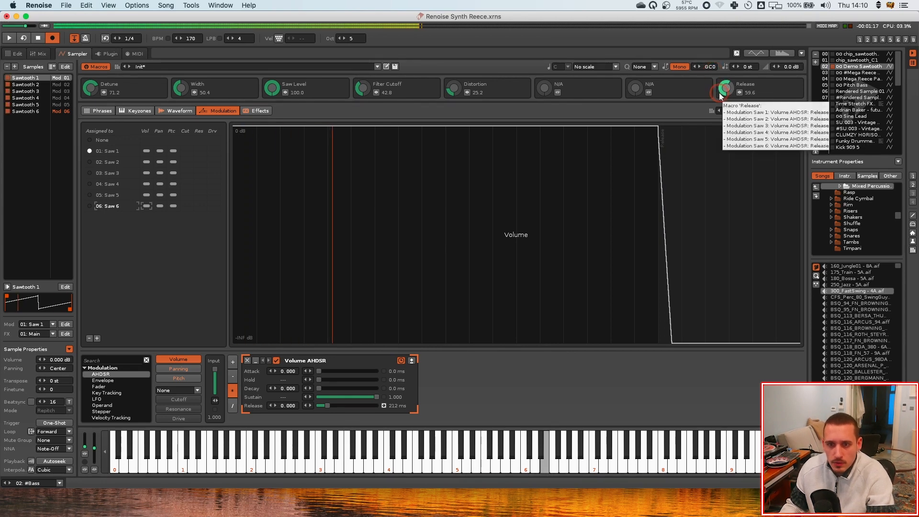
left_click_drag(725, 92, 714, 76)
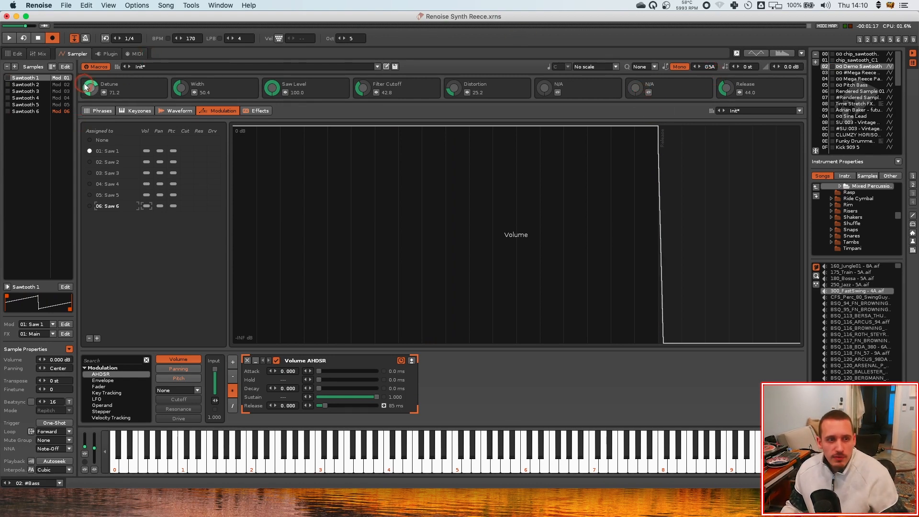
Select the six sawtooth samples and add a new empty sample slot
left_click(25, 111)
left_click(31, 78)
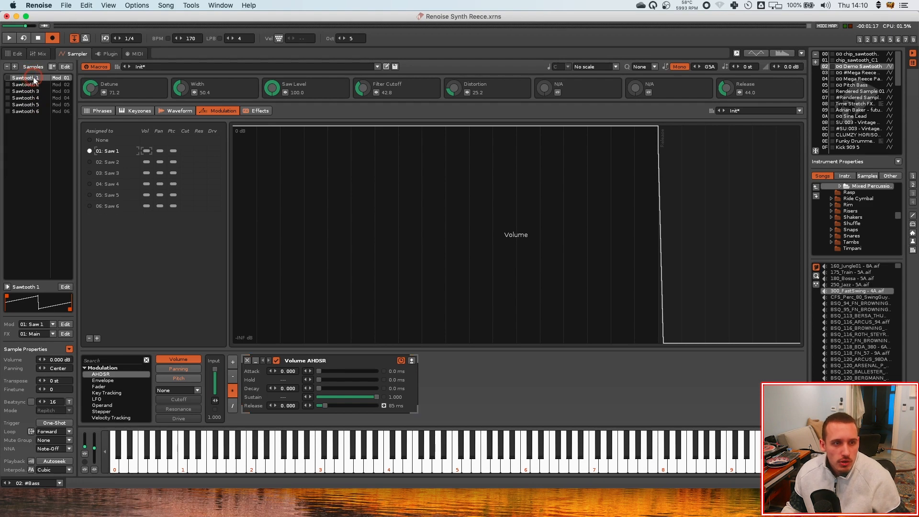
left_click(33, 117)
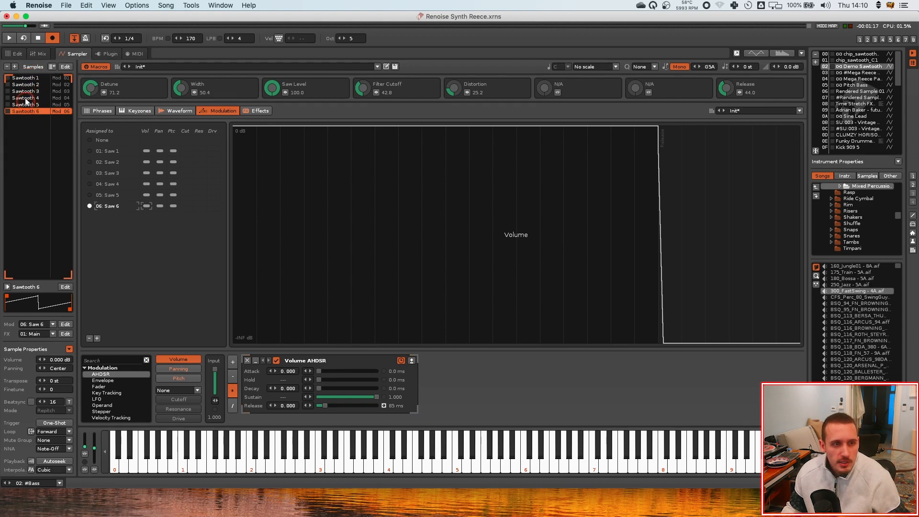
left_click(14, 67)
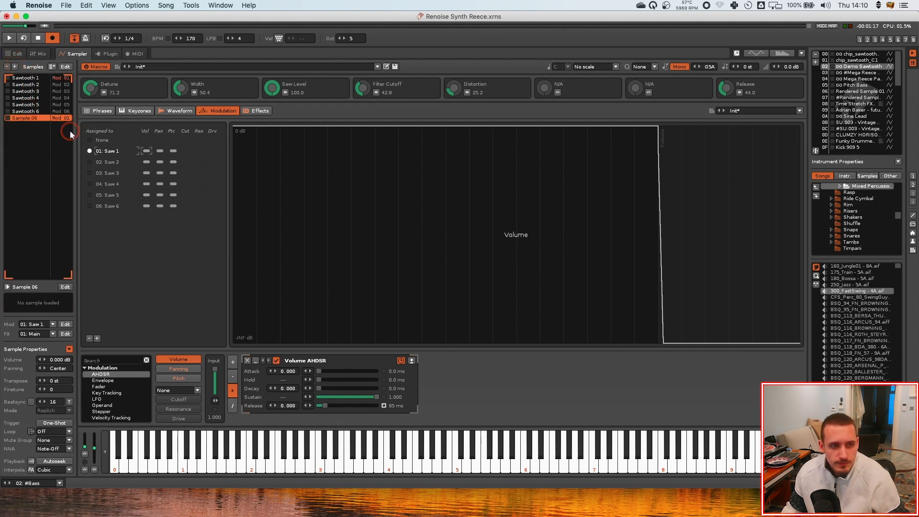
Load the chip_sawtooth_C1 preset from the Basics sample presets into the new empty sample slot
left_click(110, 207)
left_click_drag(124, 202, 42, 128)
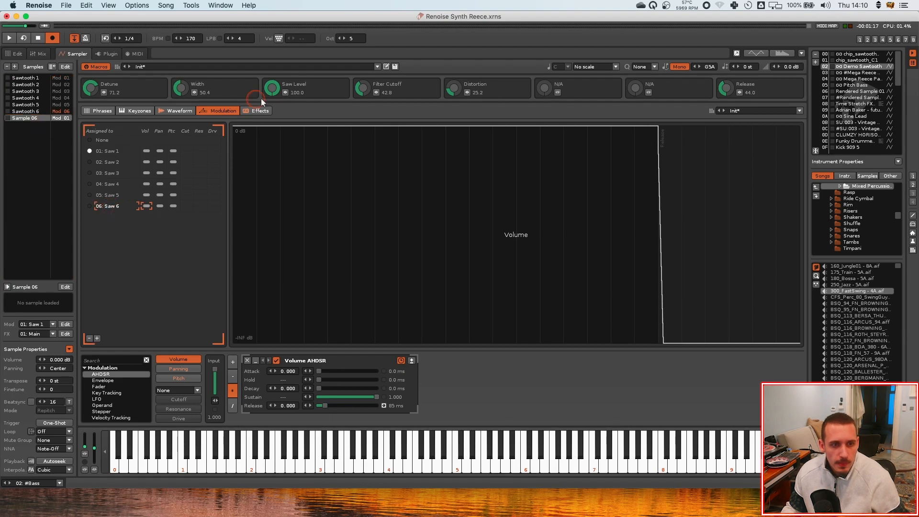
left_click(174, 112)
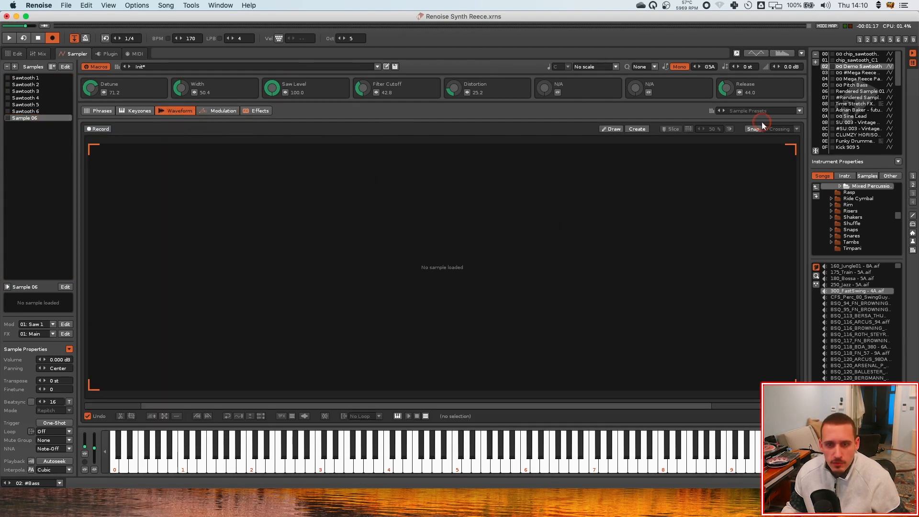
left_click(771, 111)
mouse_move(771, 139)
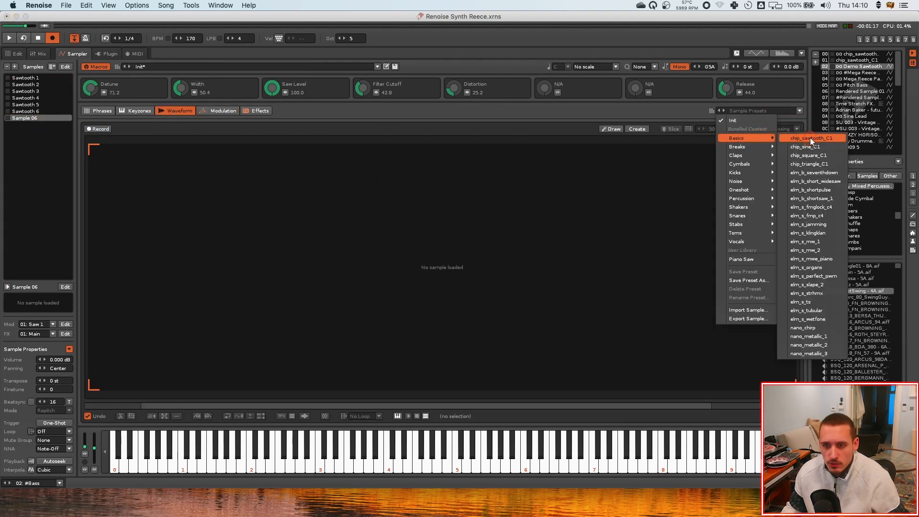
left_click(811, 138)
Add a new modulation set named Octave and select it
left_click(219, 111)
left_click_drag(127, 217, 115, 208)
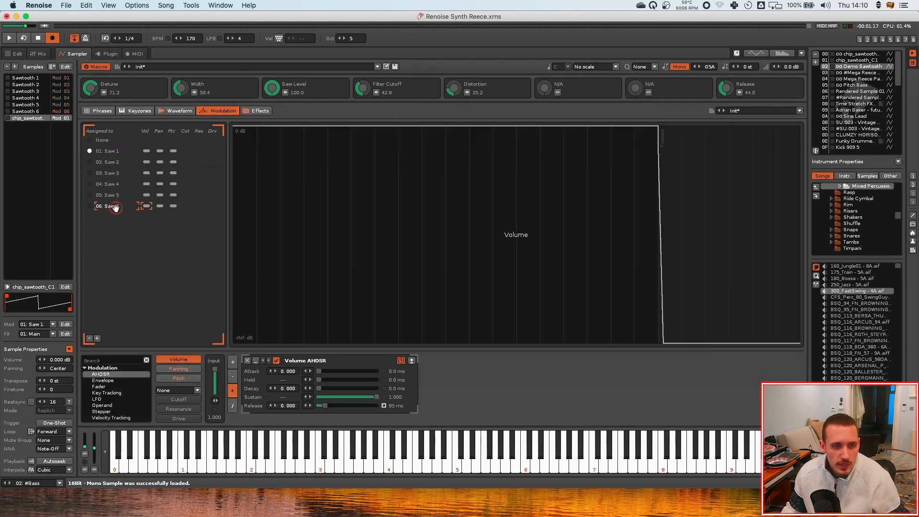
left_click(97, 338)
double_click(111, 216)
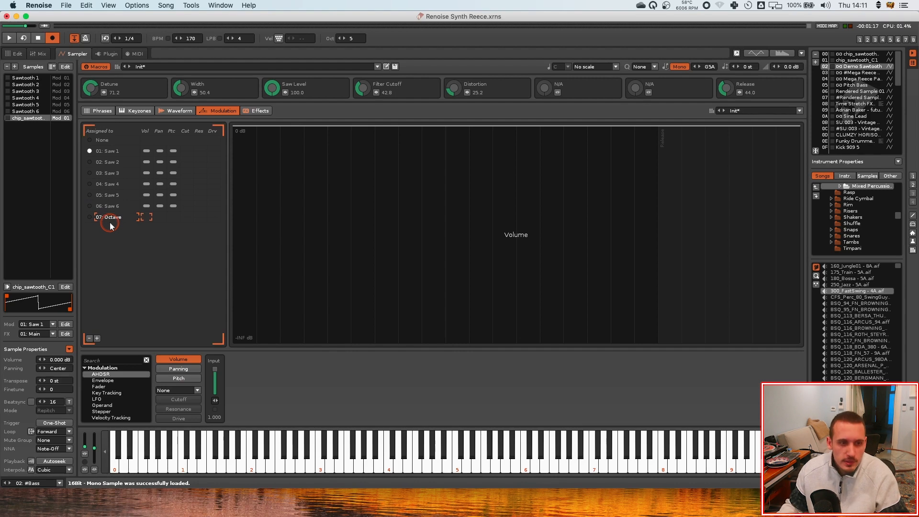
key("Return")
left_click(90, 218)
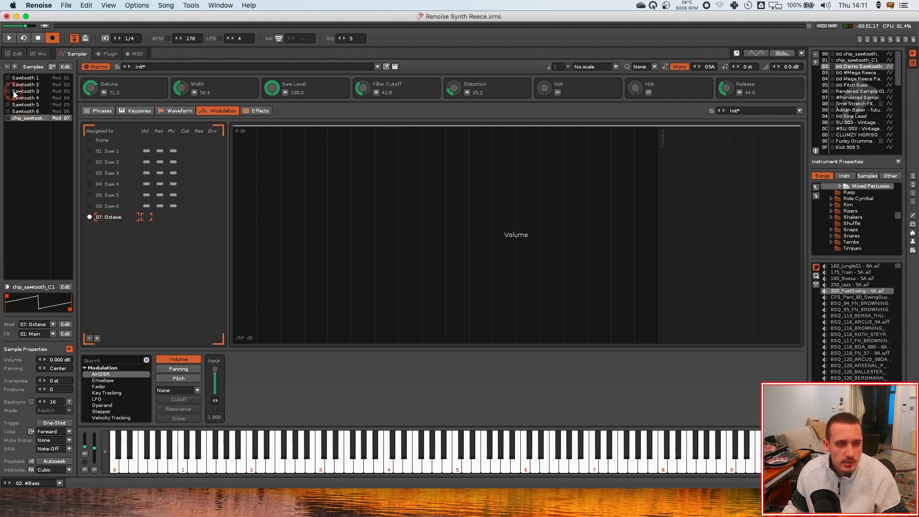
Rename the new sample as Octave
double_click(26, 118)
type("O")
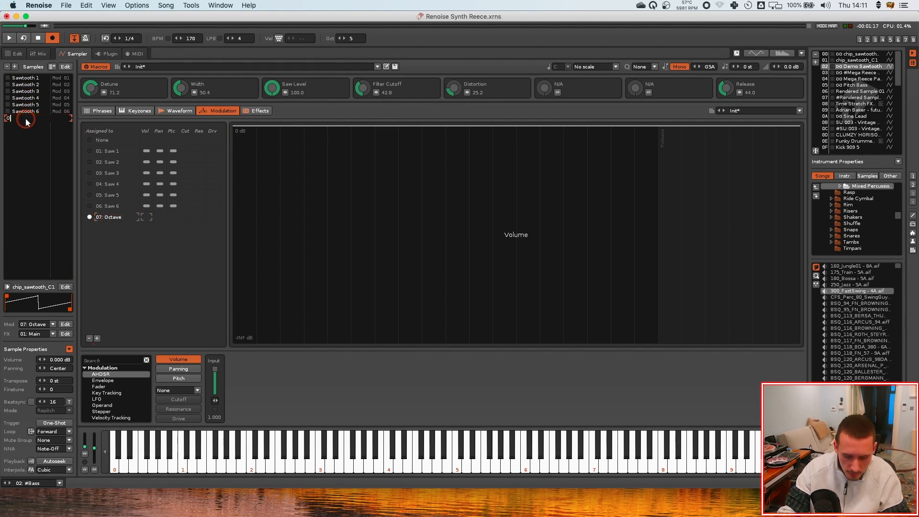
type("ctave")
key("Return")
left_click(52, 145)
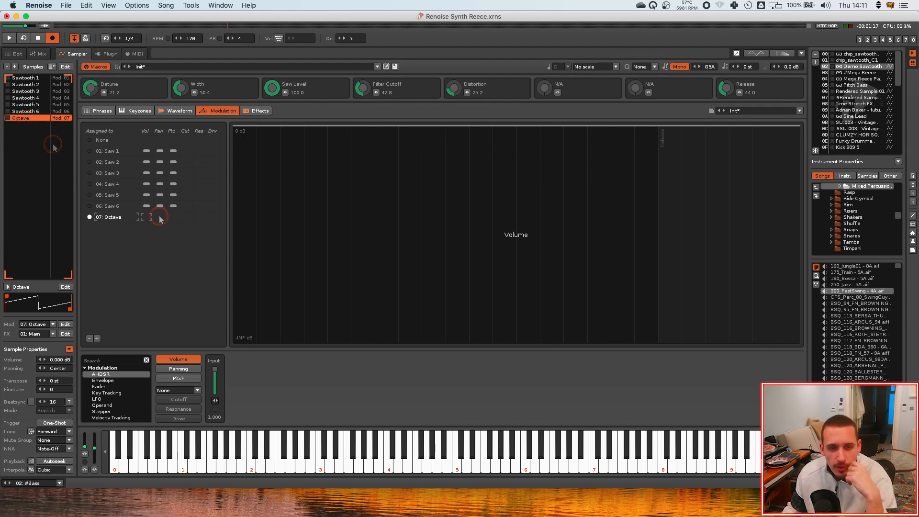
Map the Release macro to the release of the Octave modulation set's volume AHDSR
left_click(159, 216)
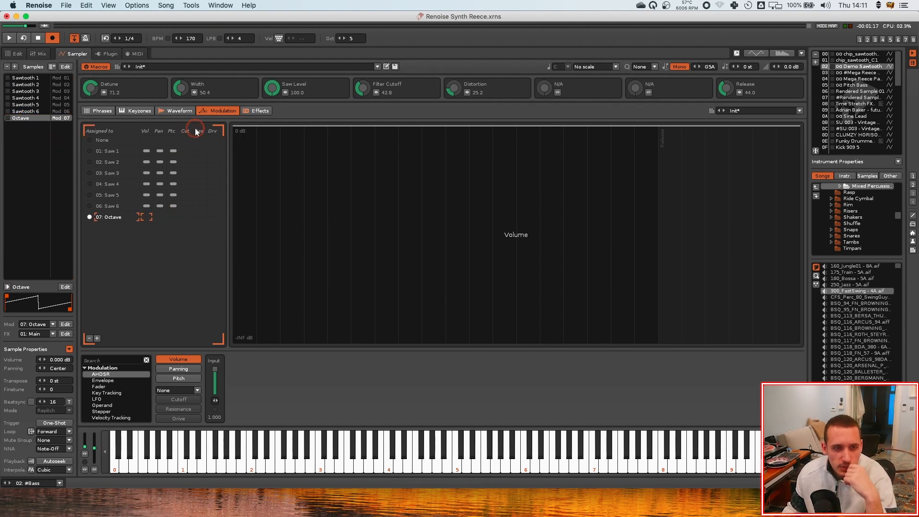
left_click(147, 206)
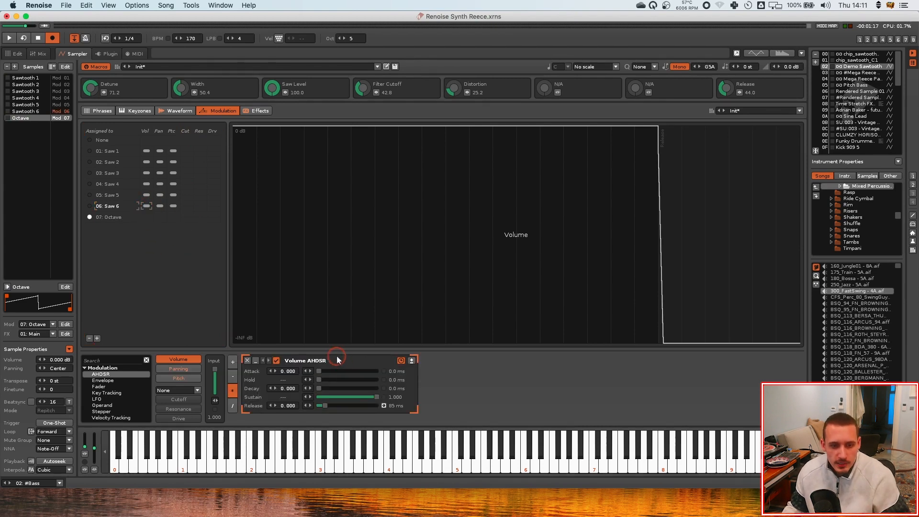
left_click(146, 217)
left_click_drag(285, 364, 287, 365)
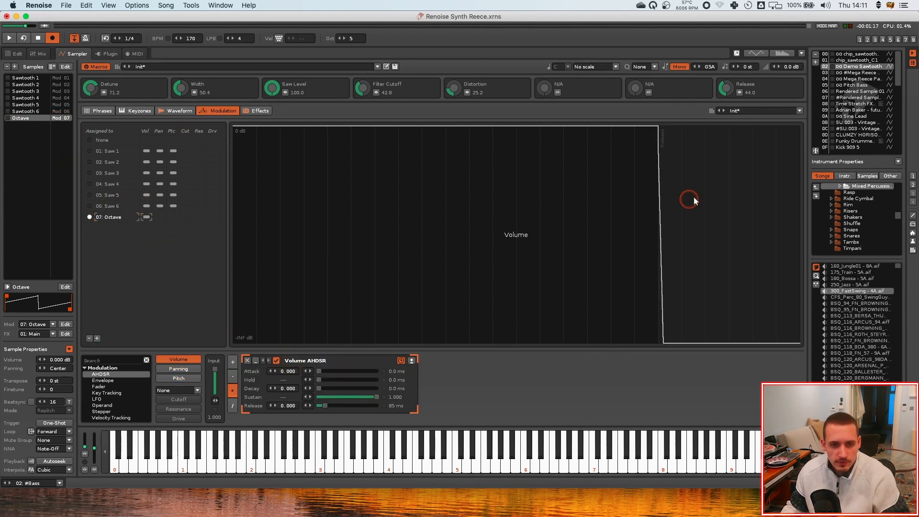
left_click(739, 93)
left_click(331, 406)
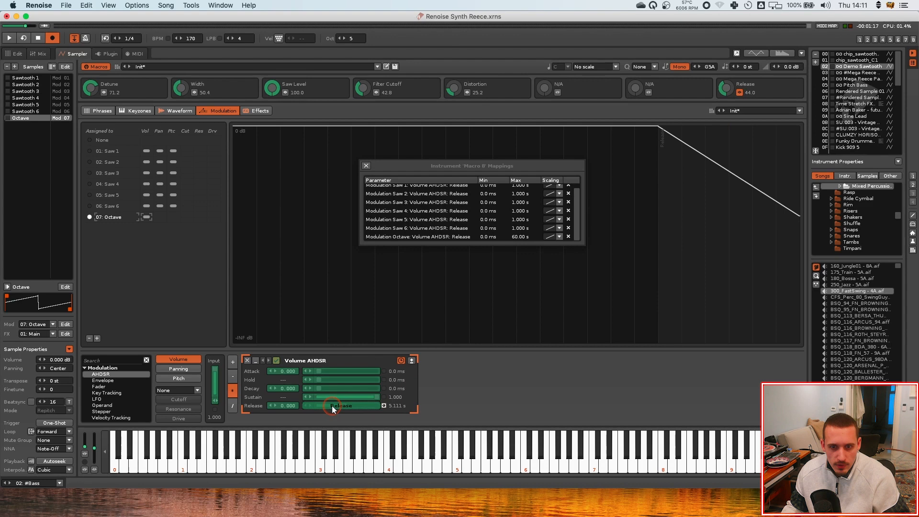
Set the maximum of the Octave release mapping to 1 s and close the mappings dialog
double_click(520, 236)
type("1")
key("Return")
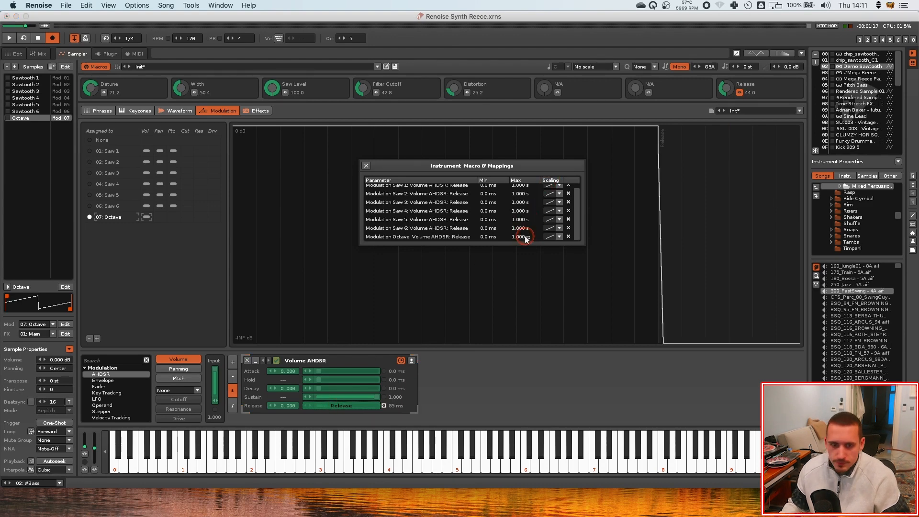
left_click(366, 165)
Add an Operand device to the Octave set's pitch modulation and set its value to 1.000
left_click(163, 218)
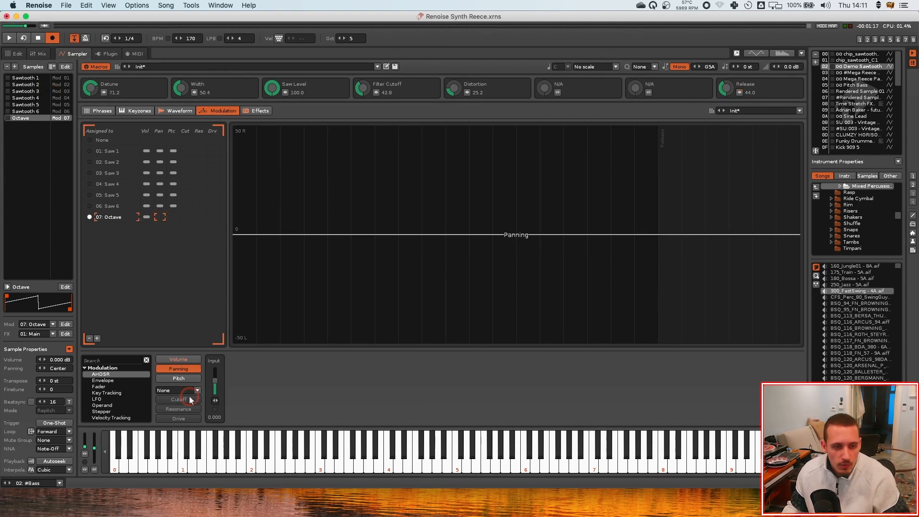
left_click(183, 379)
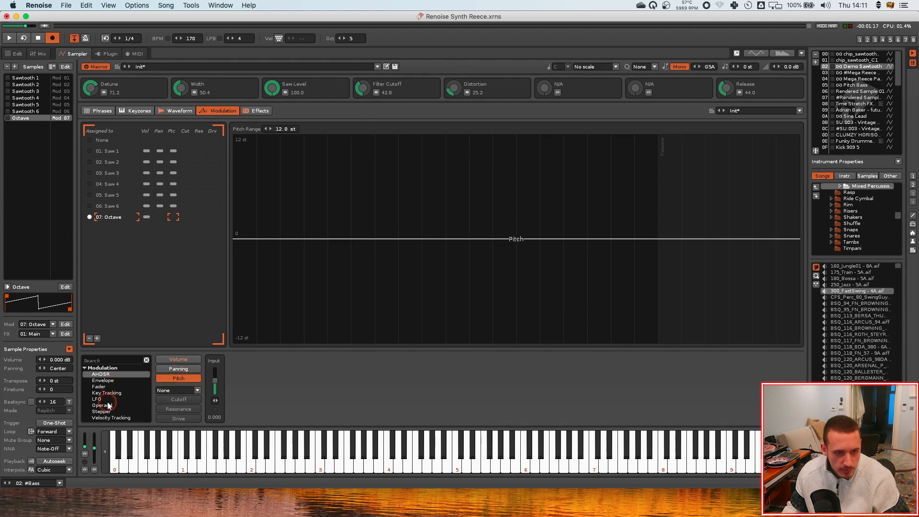
double_click(109, 406)
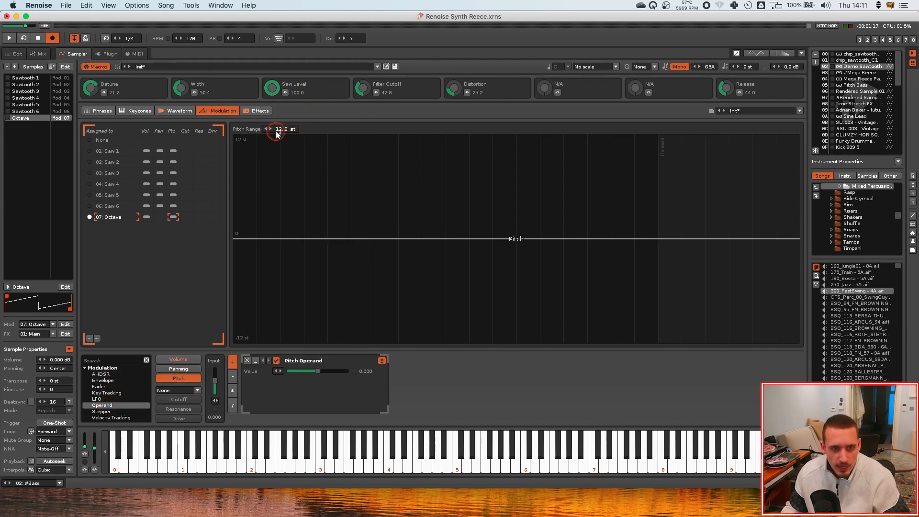
left_click_drag(318, 371, 349, 372)
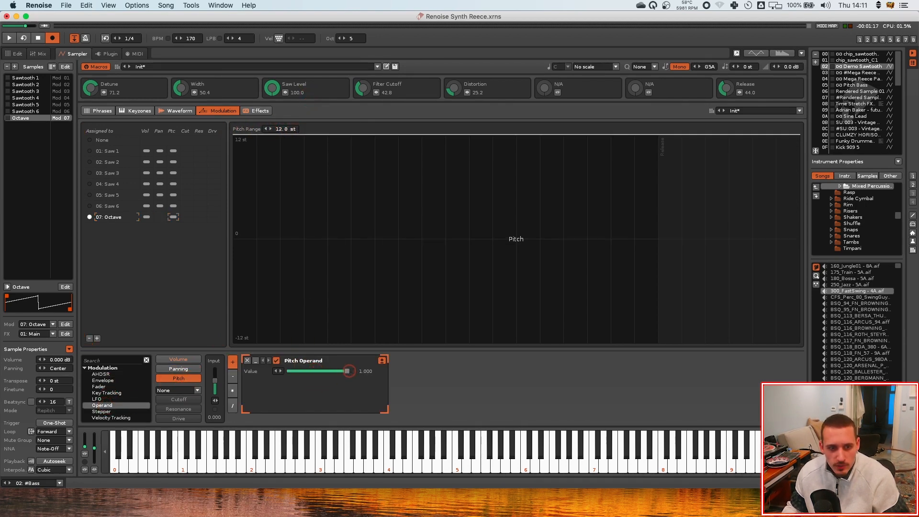
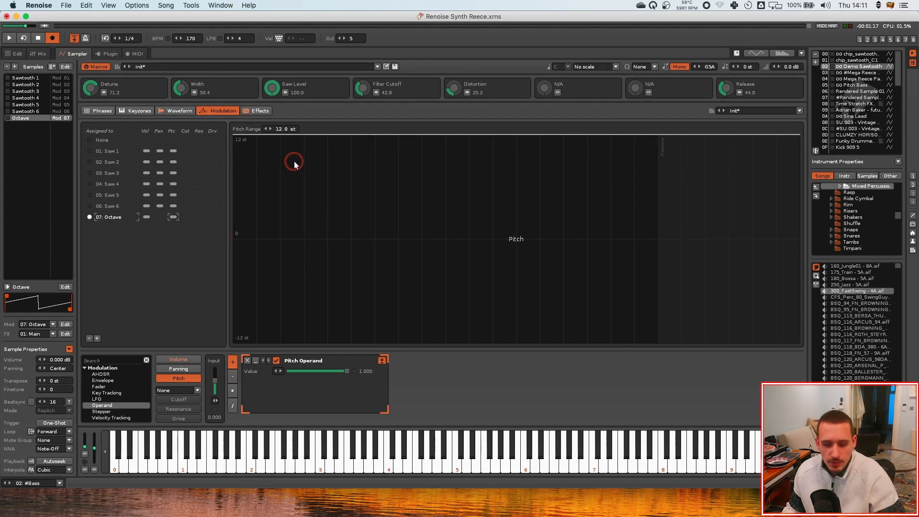
Open the effect chains and select the Octave chain for the Octave sample
key("y")
key("w")
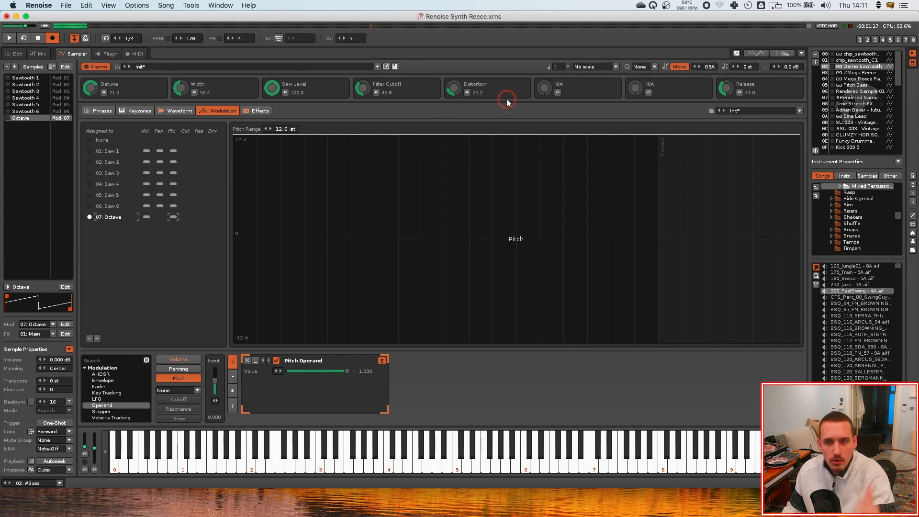
left_click(258, 110)
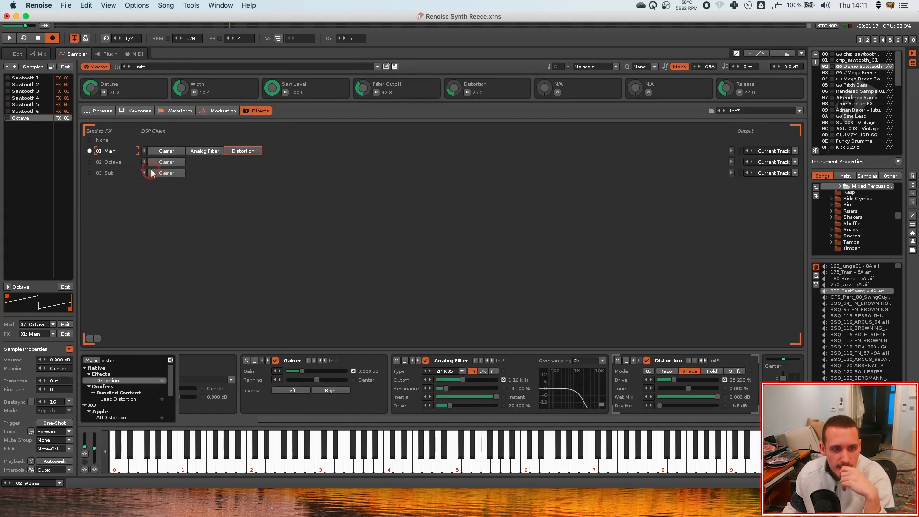
left_click(14, 119)
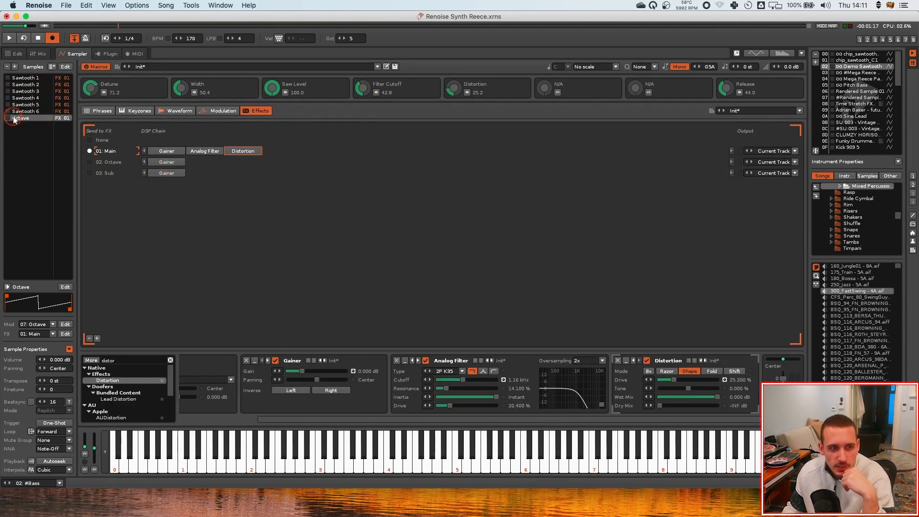
left_click(89, 162)
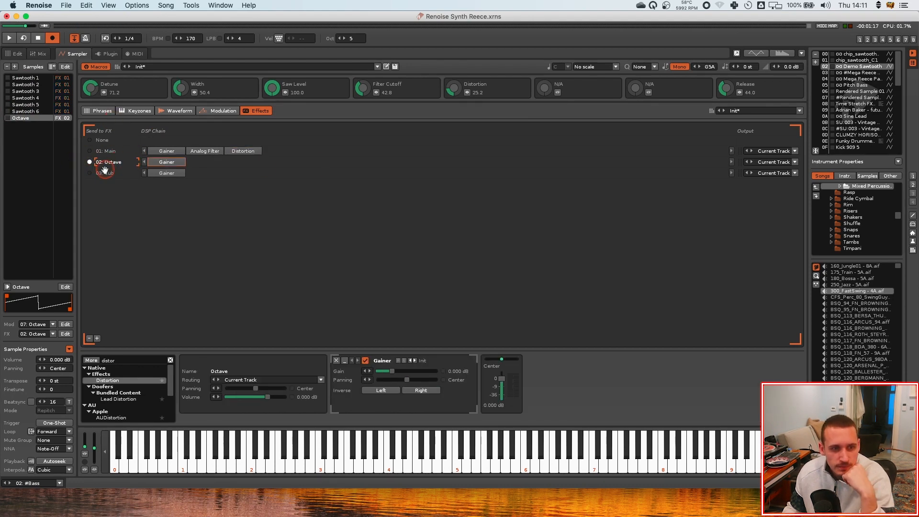
Map the sixth macro to the Octave chain's Gainer gain, name the macro Octave and set it to about 42
left_click(558, 92)
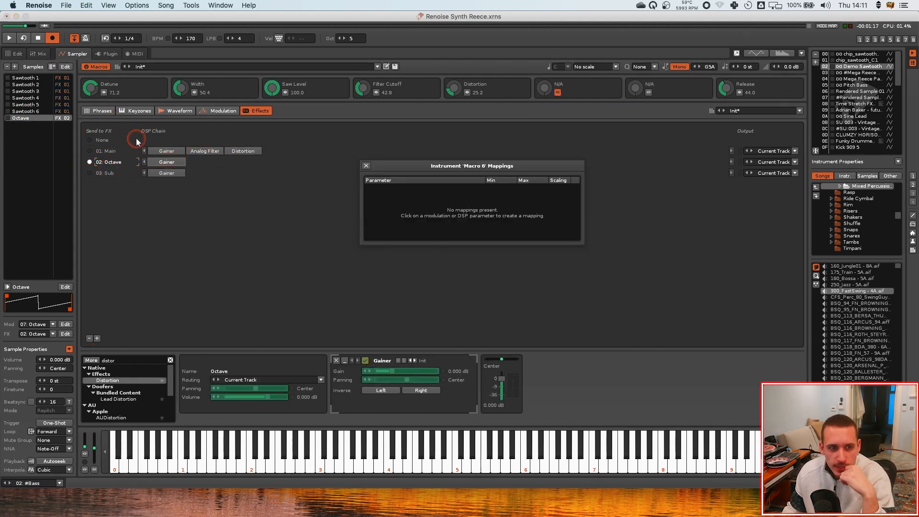
left_click(399, 370)
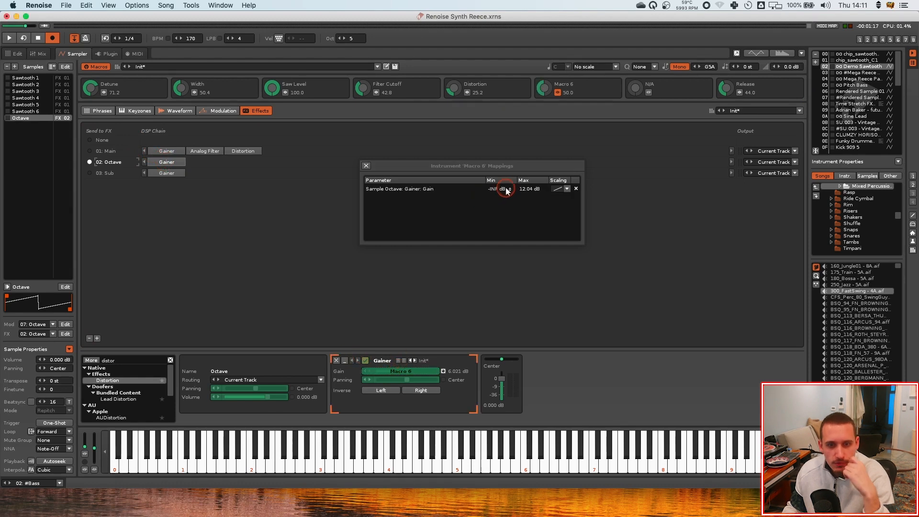
type("Octave")
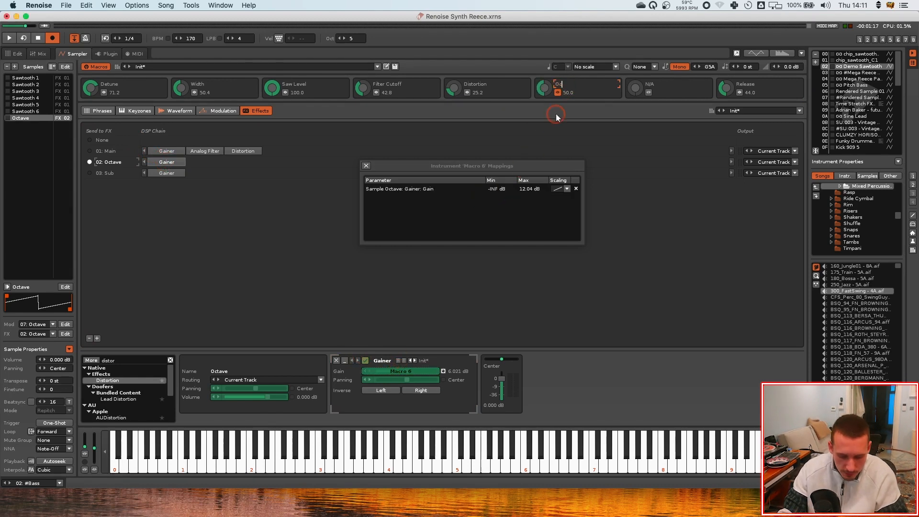
key("Return")
left_click(366, 165)
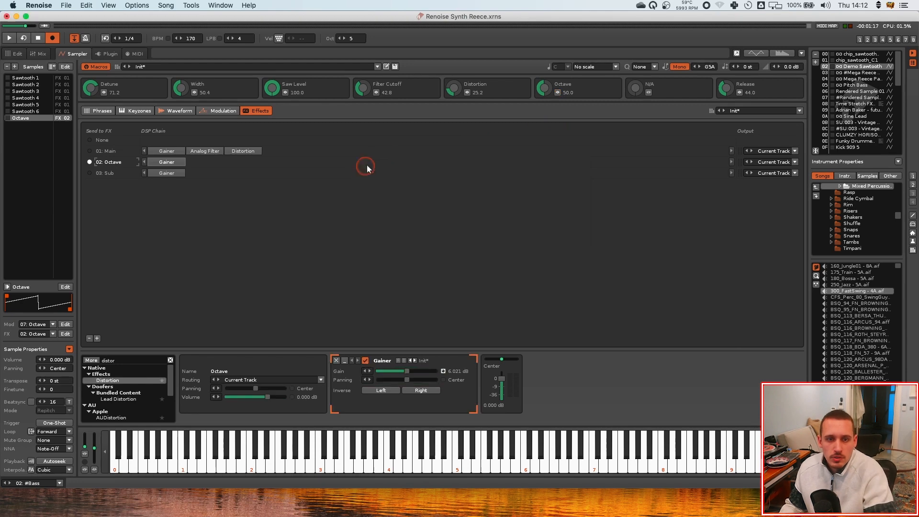
mouse_move(544, 87)
left_mouse_down()
mouse_move(544, 100)
mouse_move(543, 85)
left_mouse_up()
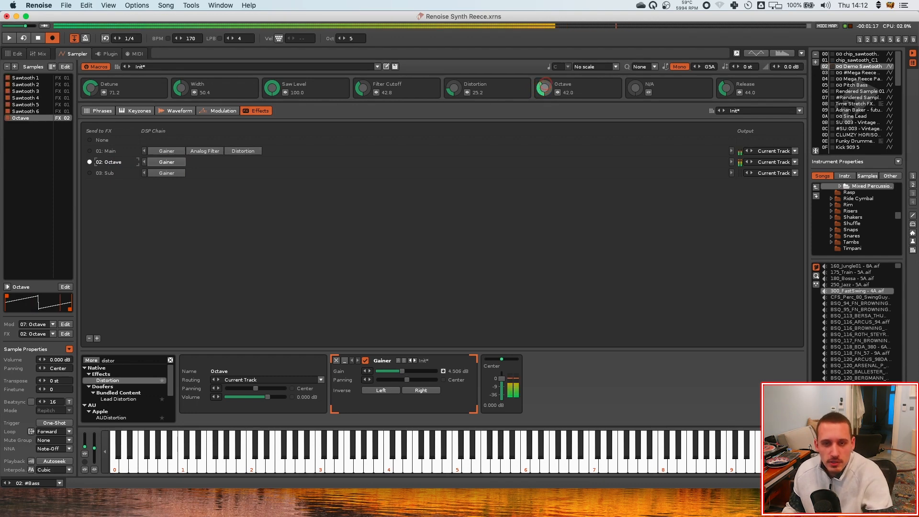
Copy the Main chain's Analog Filter into the Octave chain and map its cutoff to the Filter Cutoff macro
left_click(205, 151)
left_click_drag(207, 151, 209, 164)
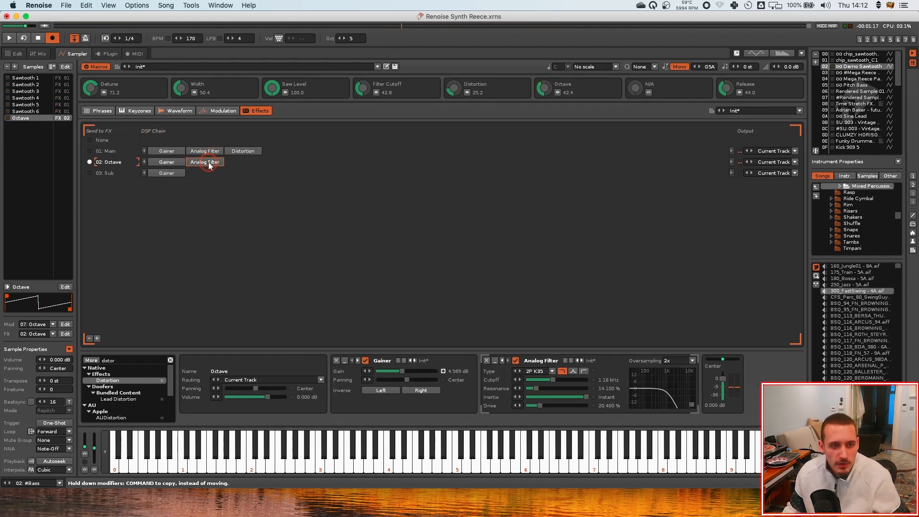
left_click(376, 94)
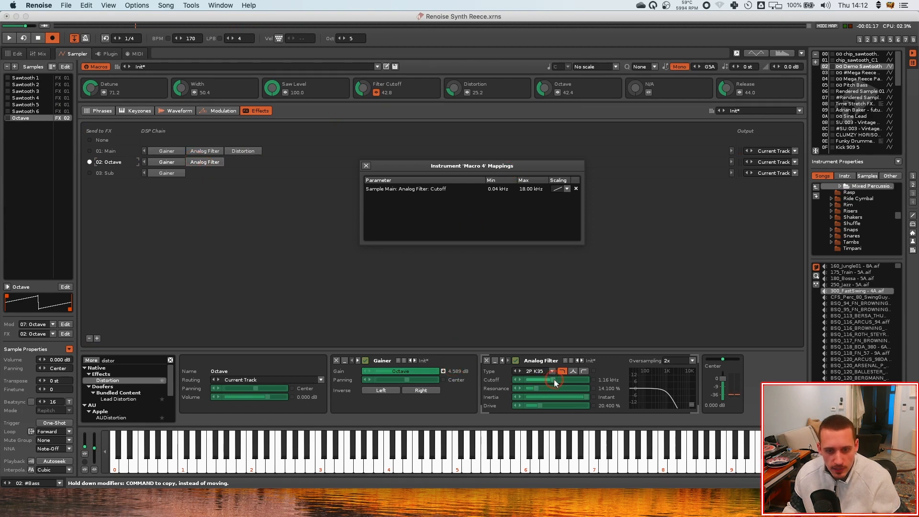
left_click(555, 381)
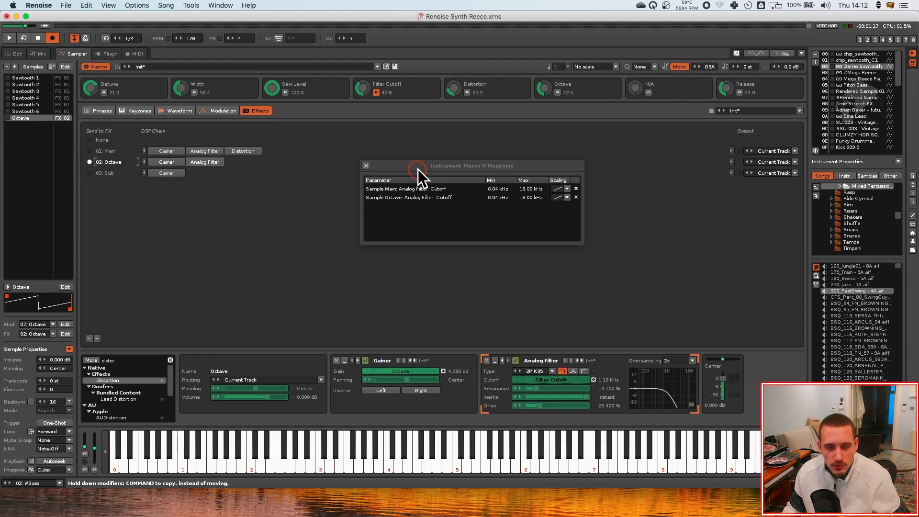
left_click(367, 165)
Copy the Main chain's Distortion into the Octave chain and map its drive to the Distortion macro
left_click(449, 93)
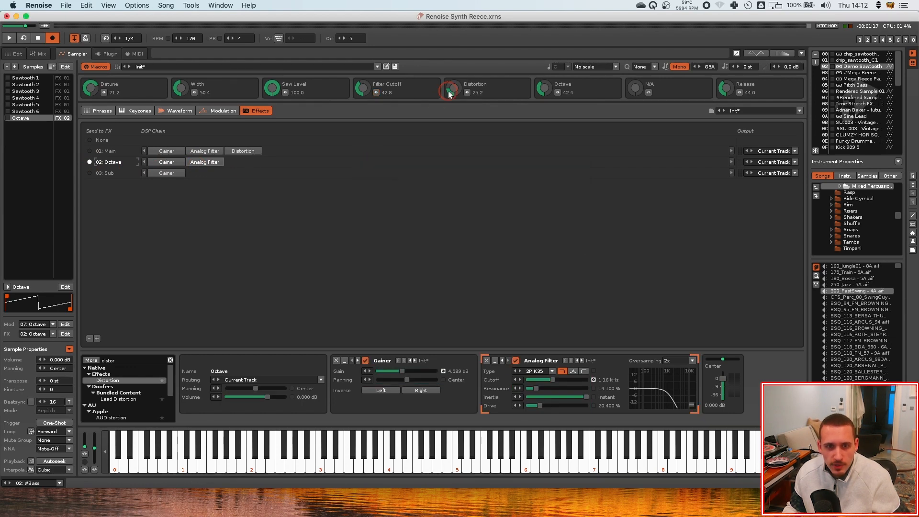
left_click_drag(241, 152, 246, 162)
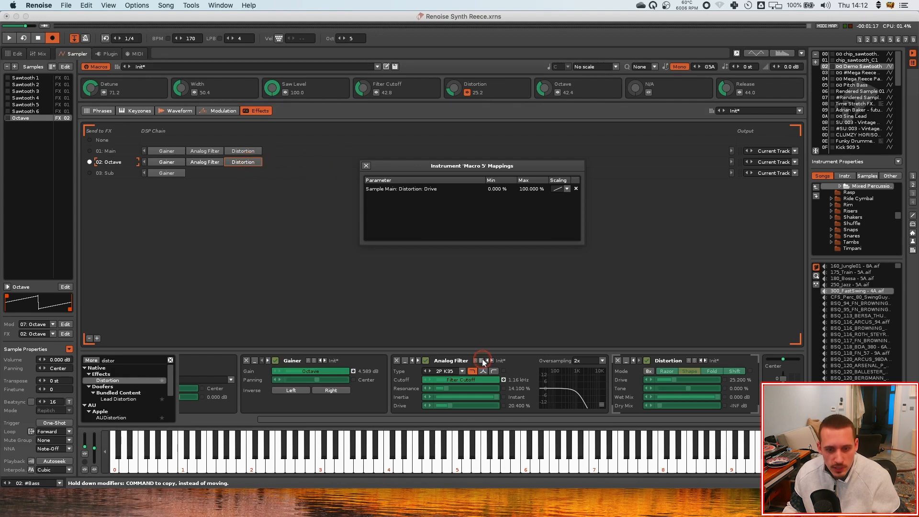
left_click(676, 381)
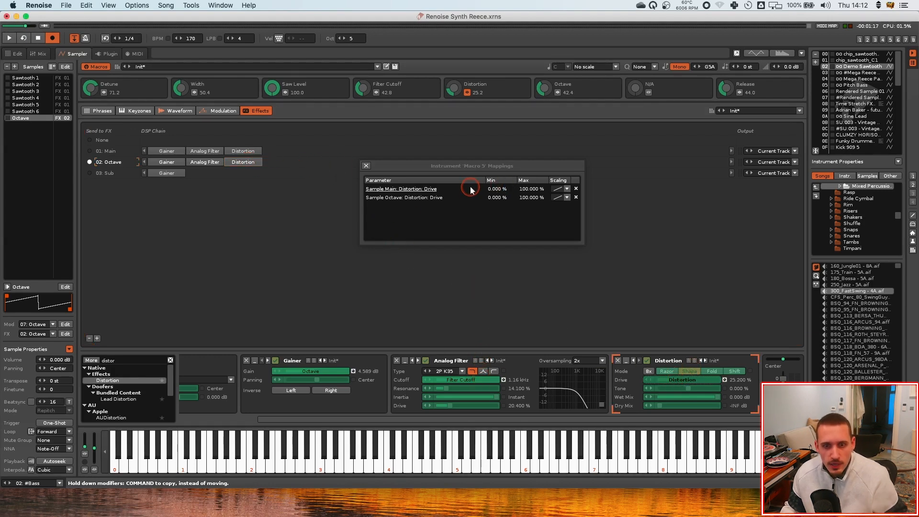
left_click(366, 166)
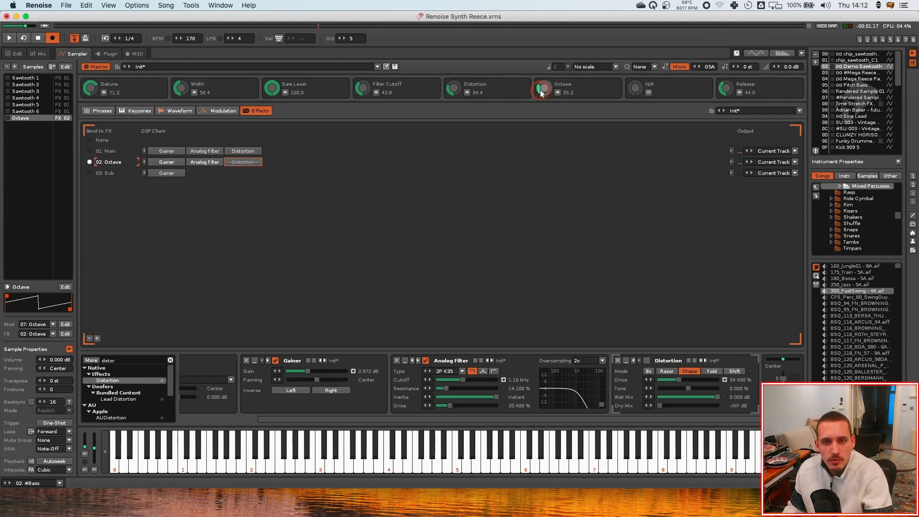
Audition the layers by adjusting the Octave and Saw Level macros and toggling the Octave chain's Distortion
mouse_move(543, 88)
left_mouse_down()
mouse_move(544, 66)
mouse_move(544, 99)
left_mouse_up()
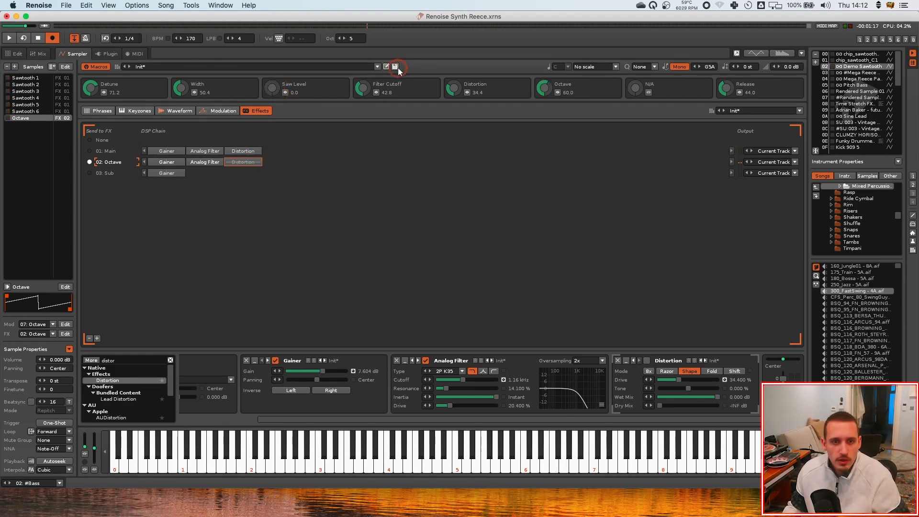
double_click(249, 163)
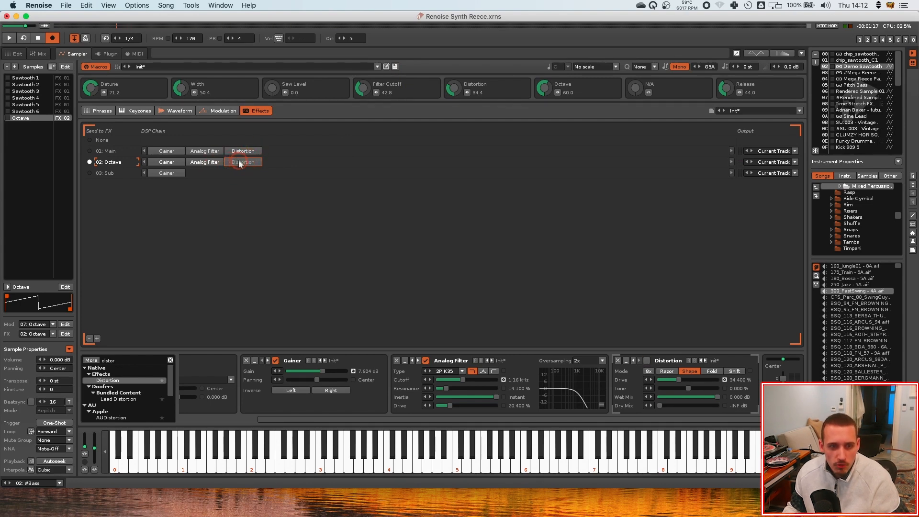
double_click(239, 164)
double_click(239, 163)
left_click_drag(276, 82, 276, 67)
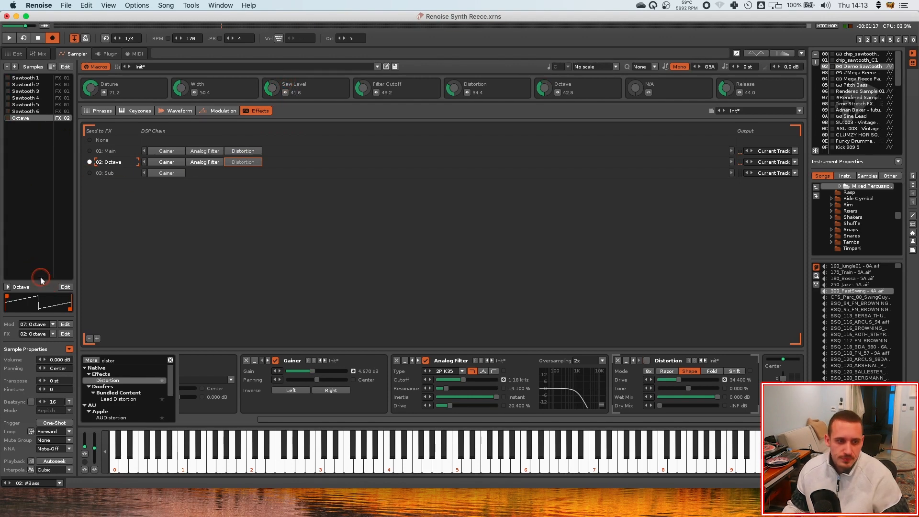
Add a new sample and load the Basics chip_sine_C1 preset into it
left_click(14, 67)
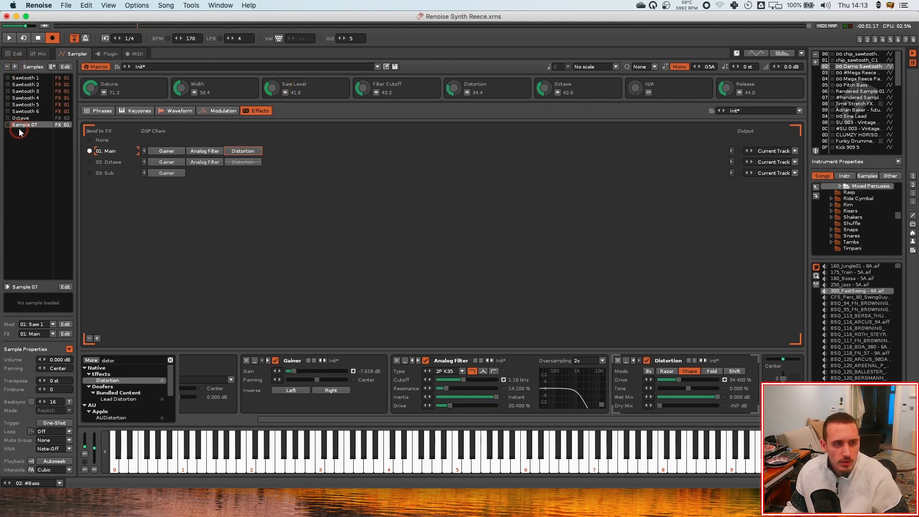
left_click(181, 111)
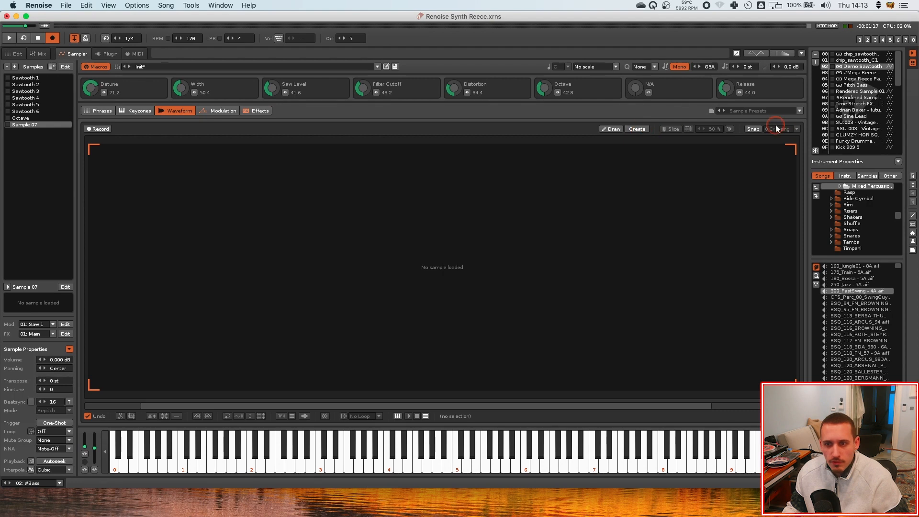
left_click(772, 110)
mouse_move(750, 138)
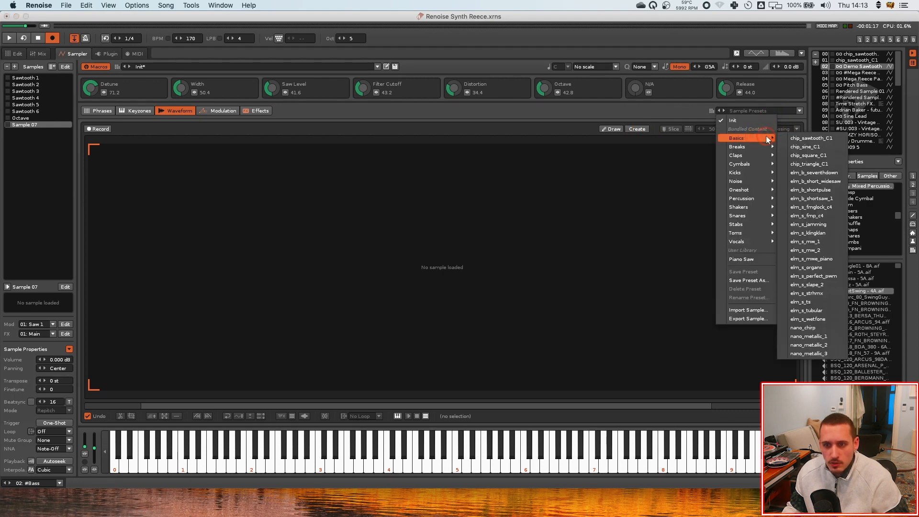
left_click(818, 146)
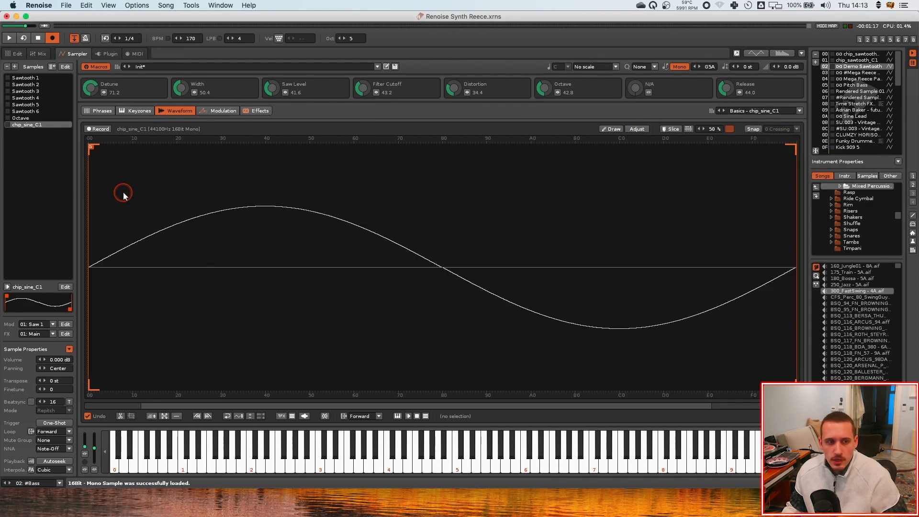
Add a new modulation set named Sub
left_click(218, 110)
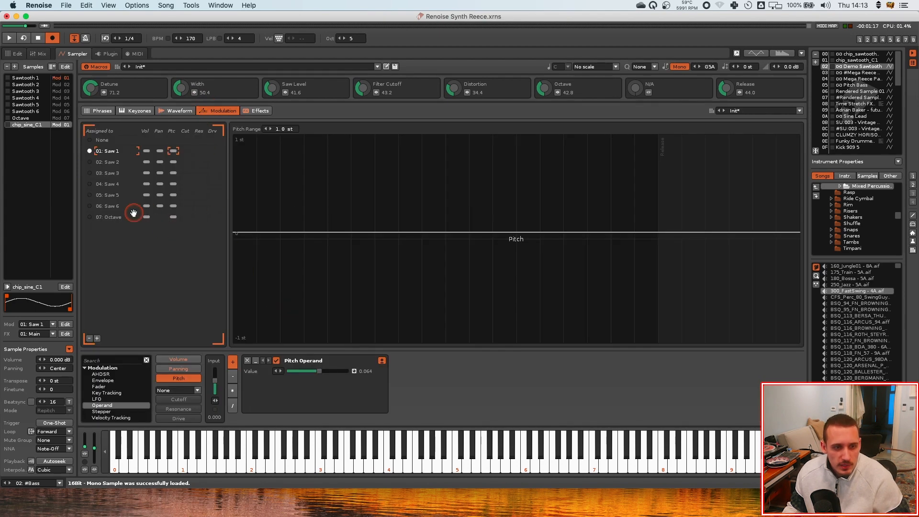
left_click(96, 338)
double_click(118, 229)
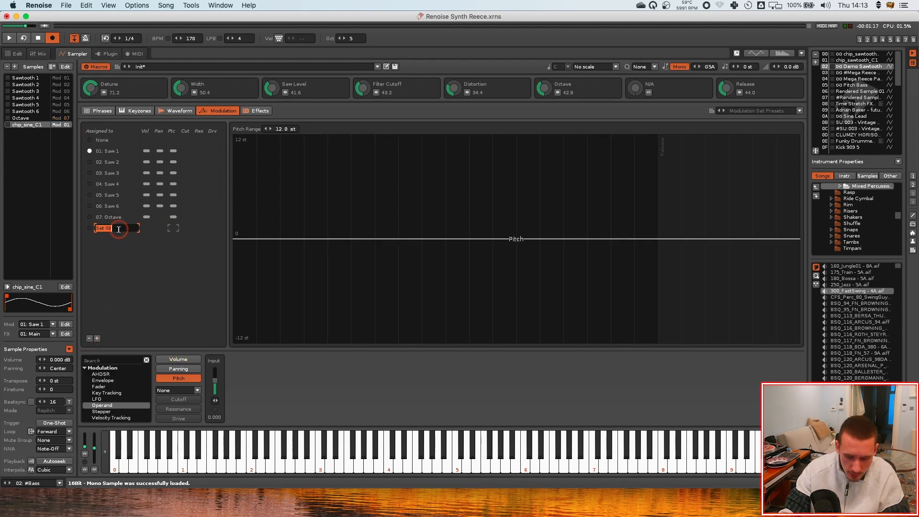
type("Sub")
key("Return")
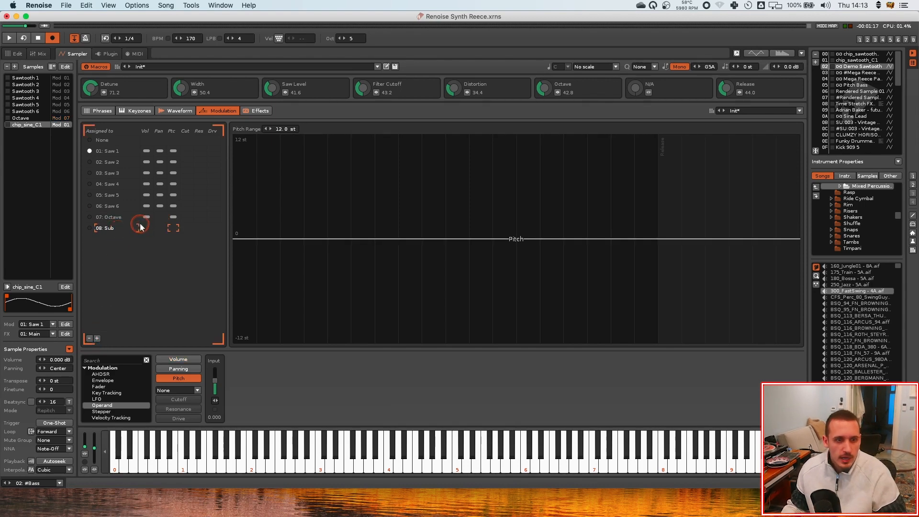
Copy the Octave set's volume AHDSR into the Sub modulation set
left_click(113, 219)
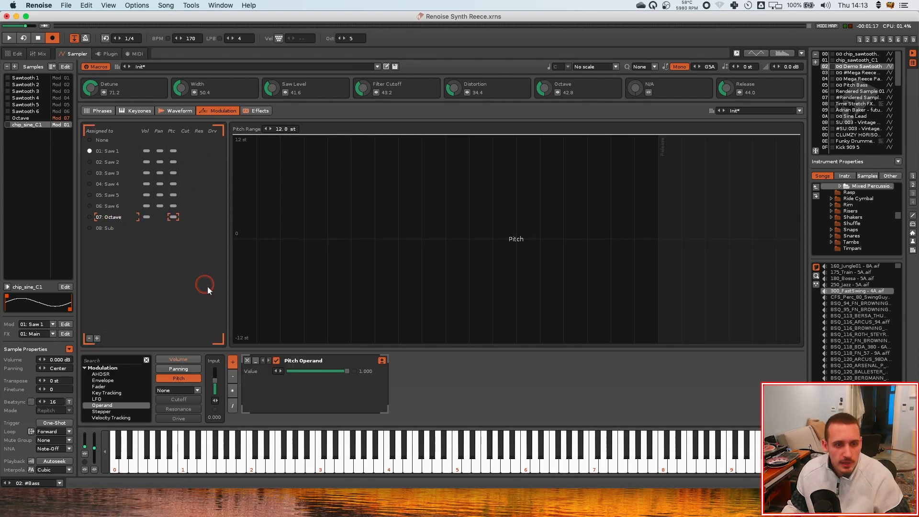
left_click(146, 217)
left_click(240, 273)
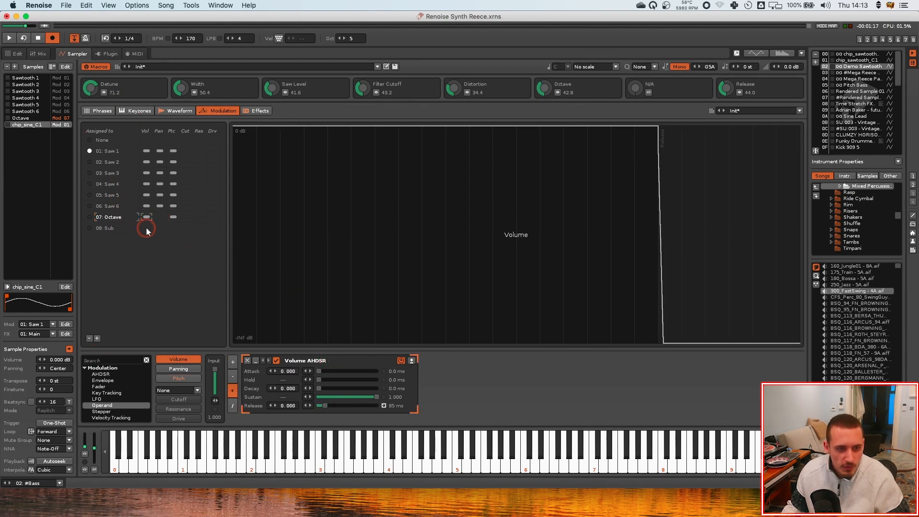
left_click(146, 229)
Map the Release macro to the Sub set's AHDSR release with a maximum of 1.000 s, then close the mappings
left_click(739, 93)
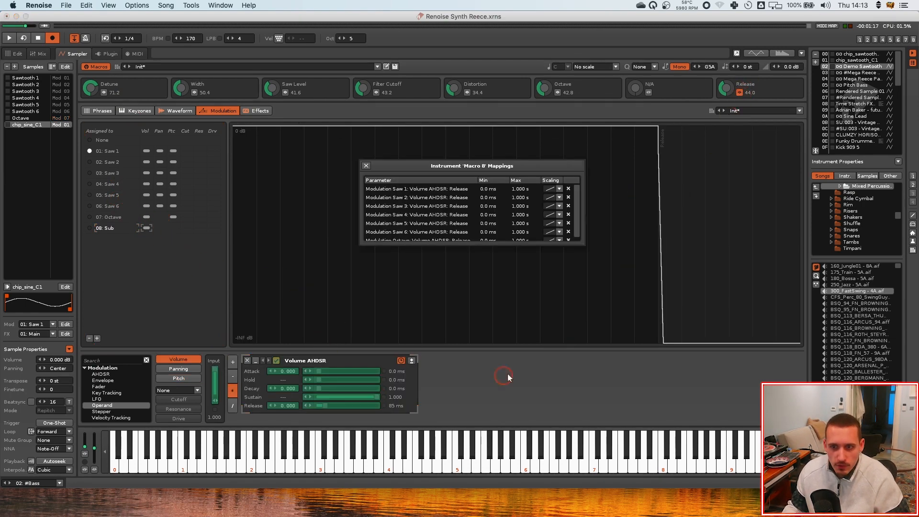
left_click(324, 406)
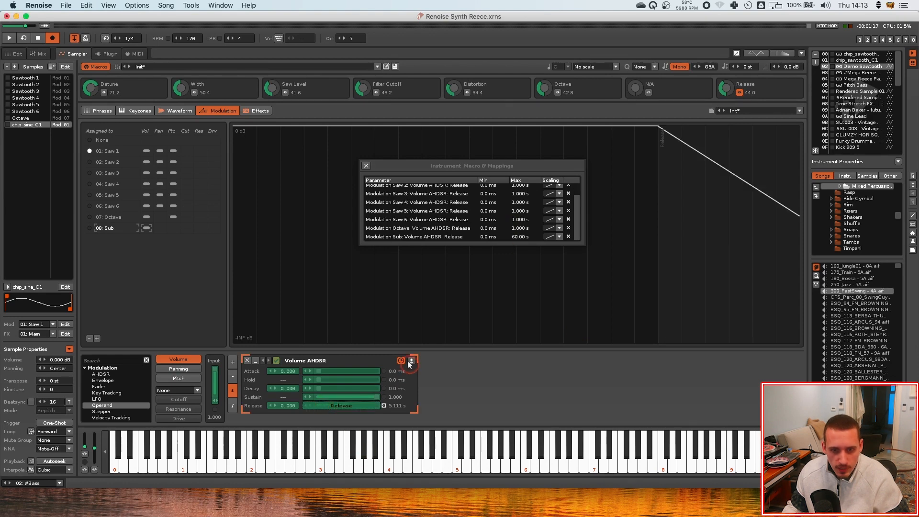
double_click(517, 237)
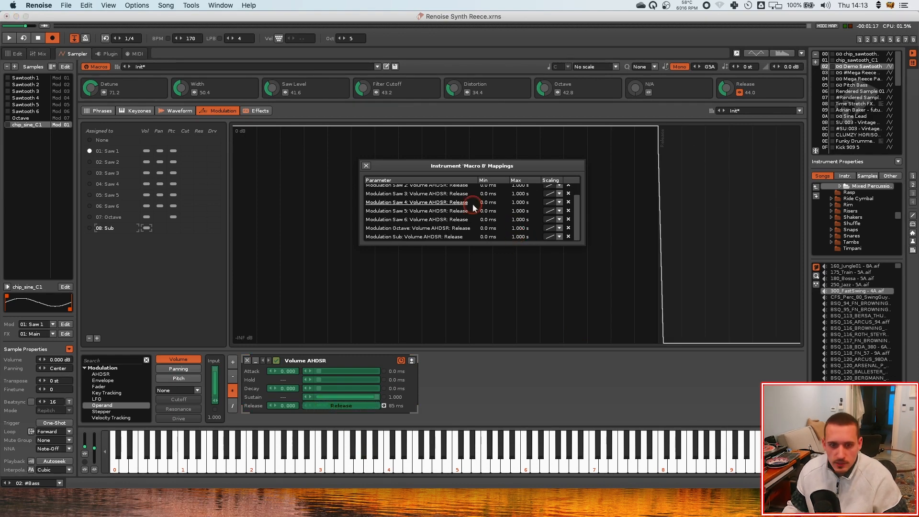
left_click(366, 166)
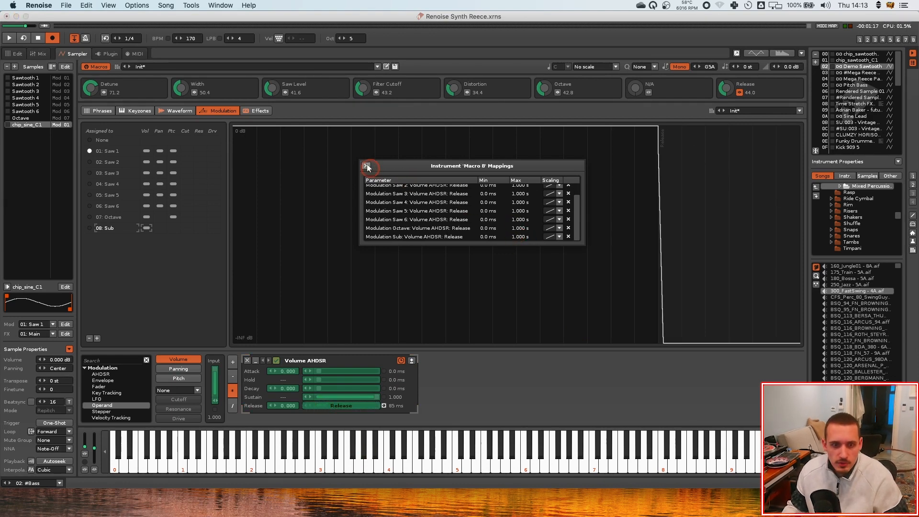
Rename the new sine sample as Sub
left_click(90, 231)
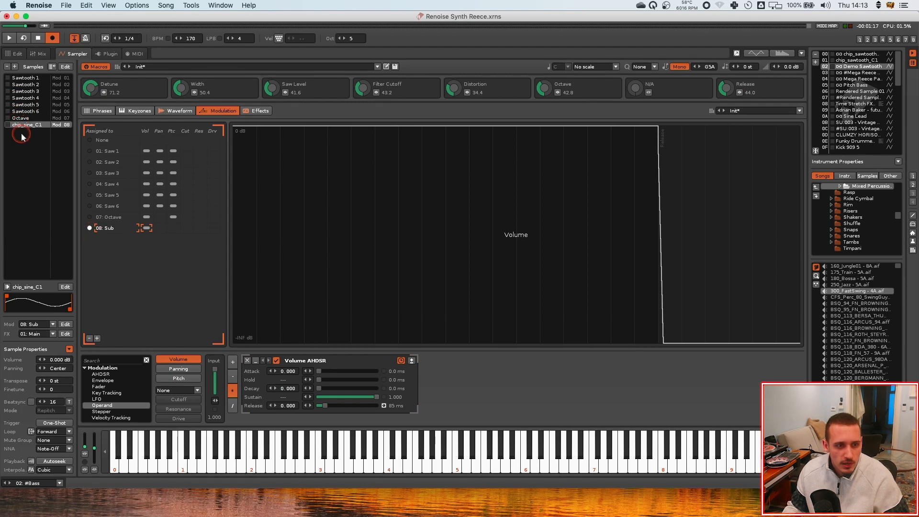
double_click(26, 125)
type("Sub")
key("Return")
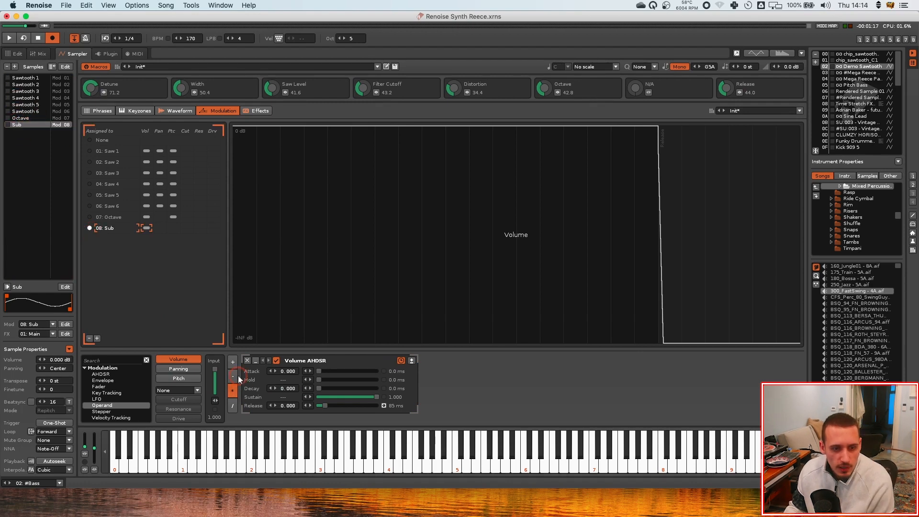
Play notes to audition the Sub layer
left_click(156, 288)
left_click(162, 230)
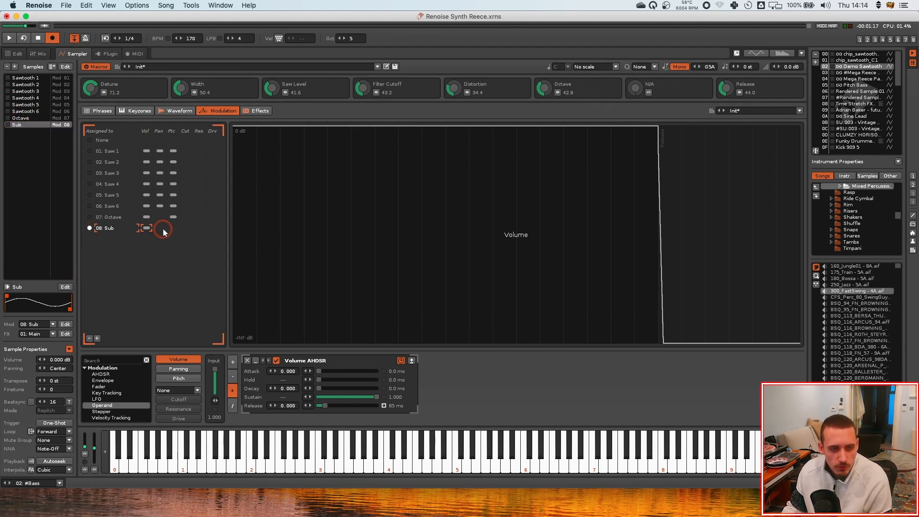
key("q")
key("q")
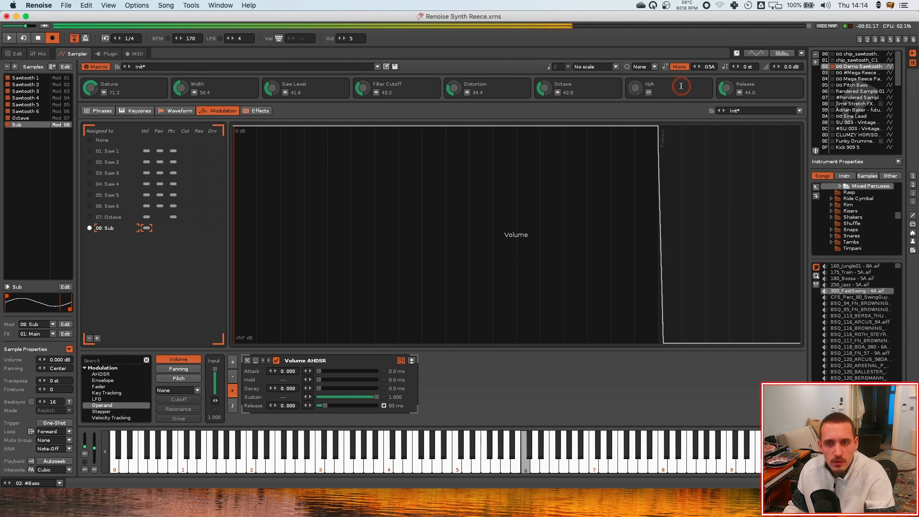
Route the Sub sample to its own Sub FX chain containing a Gainer
left_click(257, 111)
left_click(111, 173)
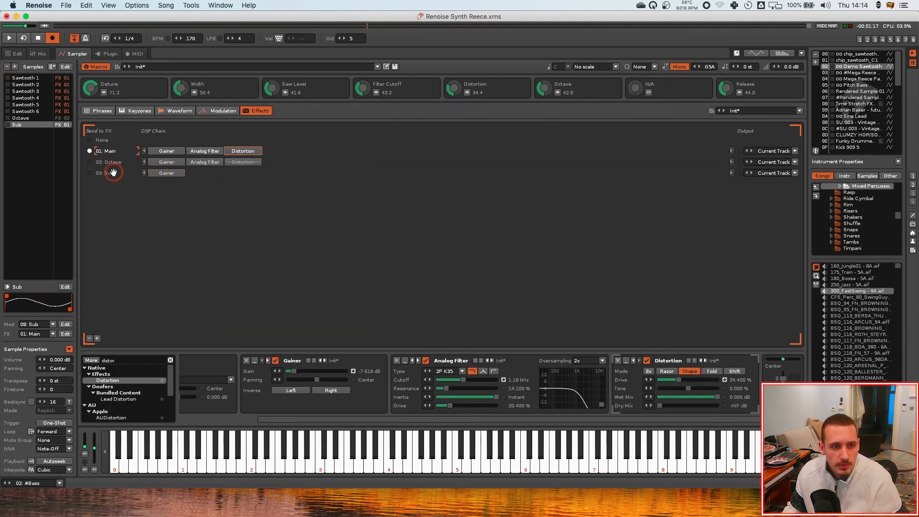
left_click(90, 173)
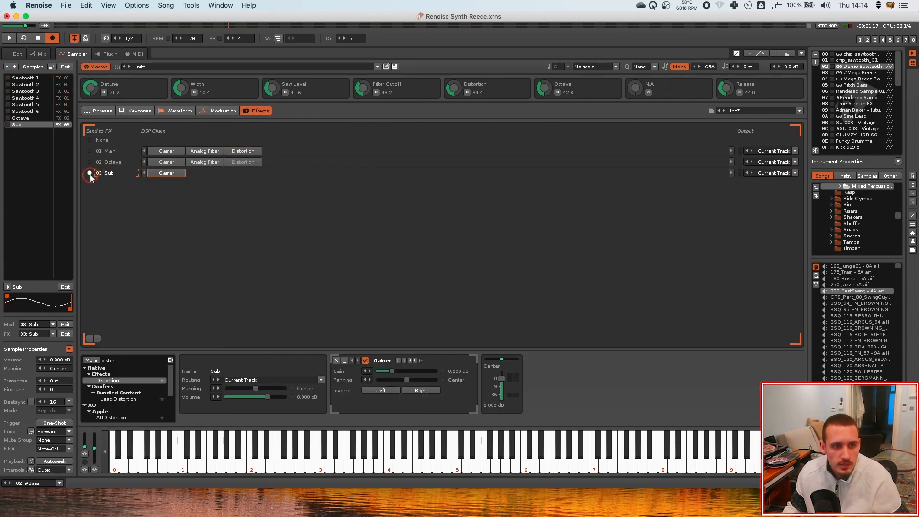
left_click(29, 120)
left_click(30, 125)
left_click(84, 173)
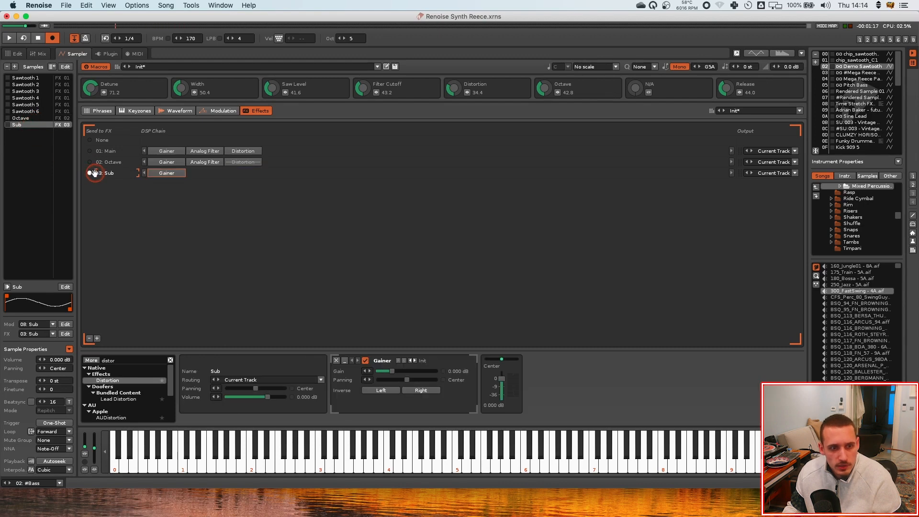
Map macro 7 to the Sub chain's Gainer gain, close the mappings, and set the Sub macro to about 66.8
left_click(160, 181)
left_click(644, 86)
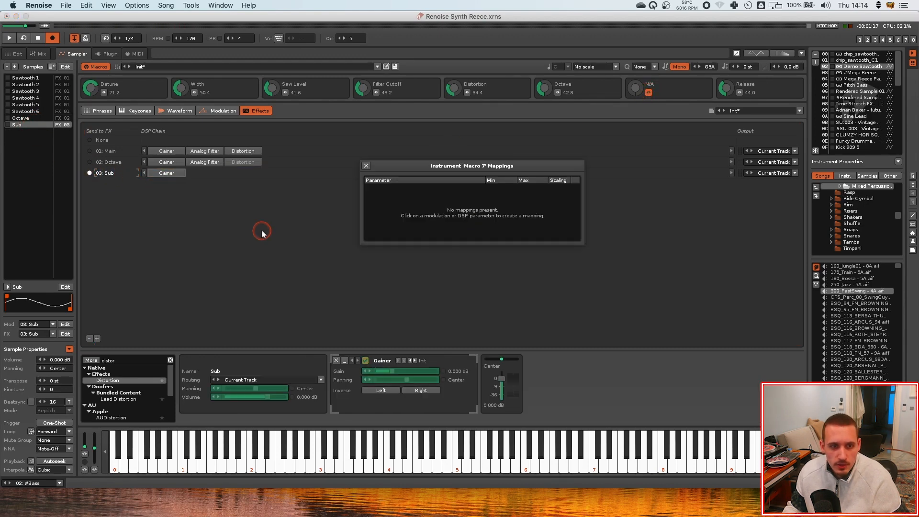
left_click(403, 371)
left_click(660, 84)
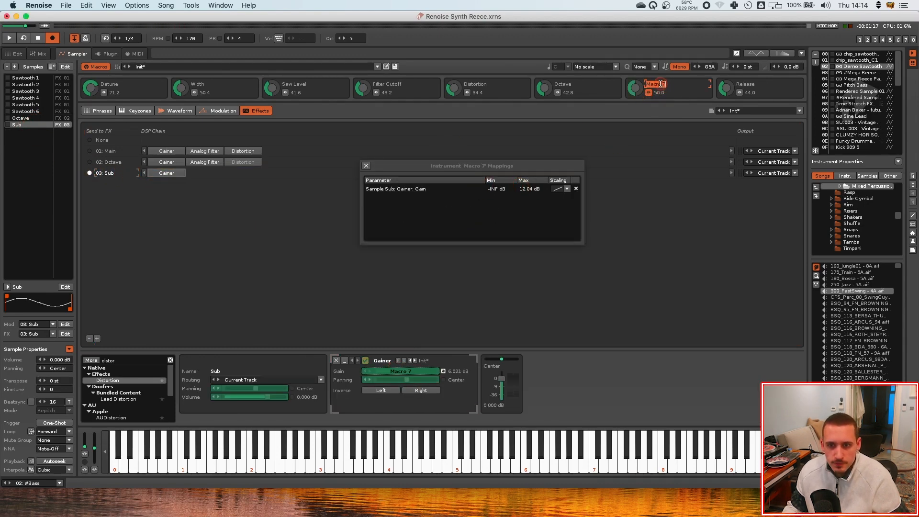
left_click(367, 166)
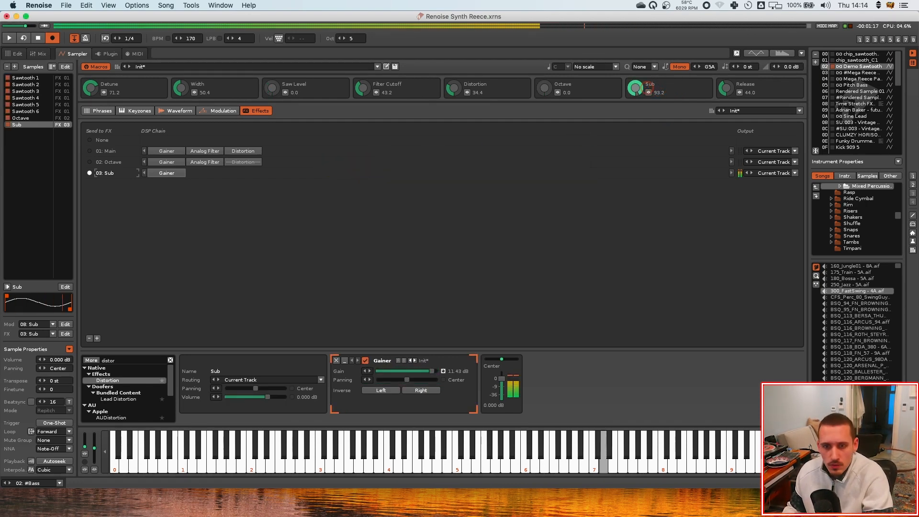
left_click_drag(647, 88, 640, 90)
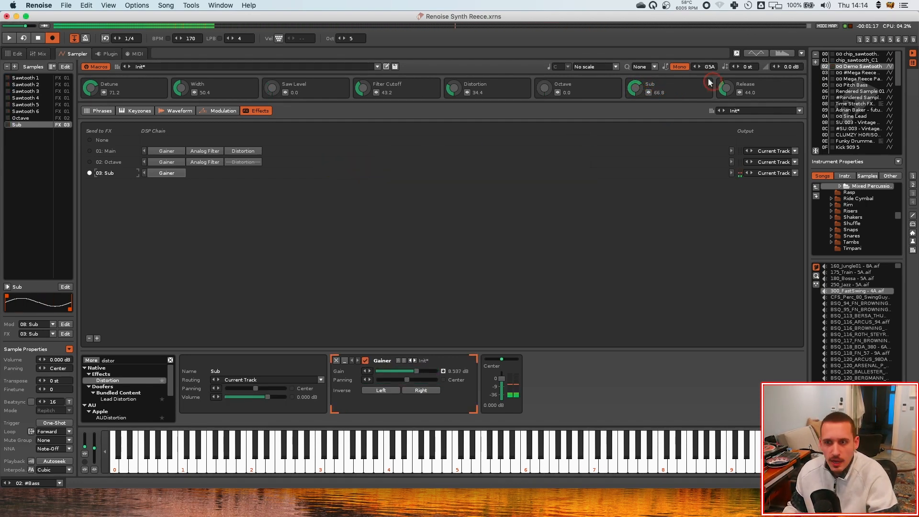
Copy the RBass device from the Mega Reece instrument's Sub chain and paste it after the Gainer in this Sub chain
left_click(862, 73)
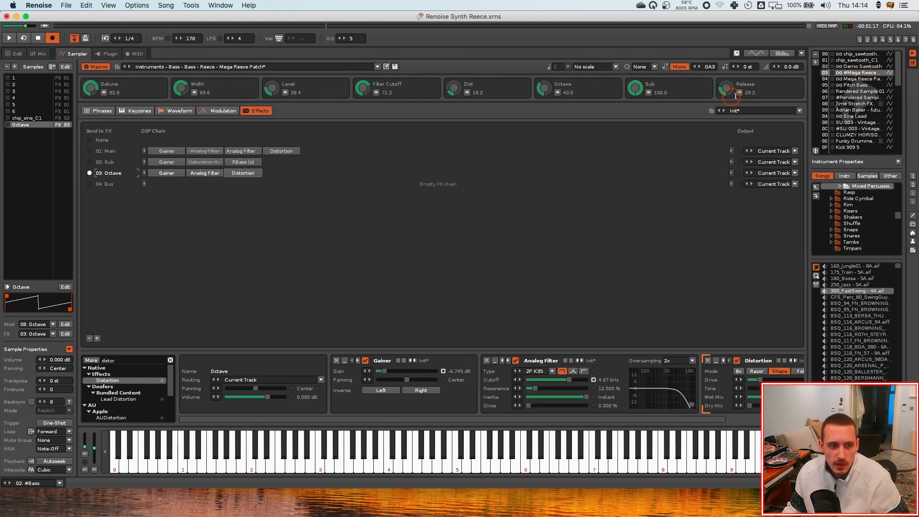
left_click(245, 162)
right_click(245, 164)
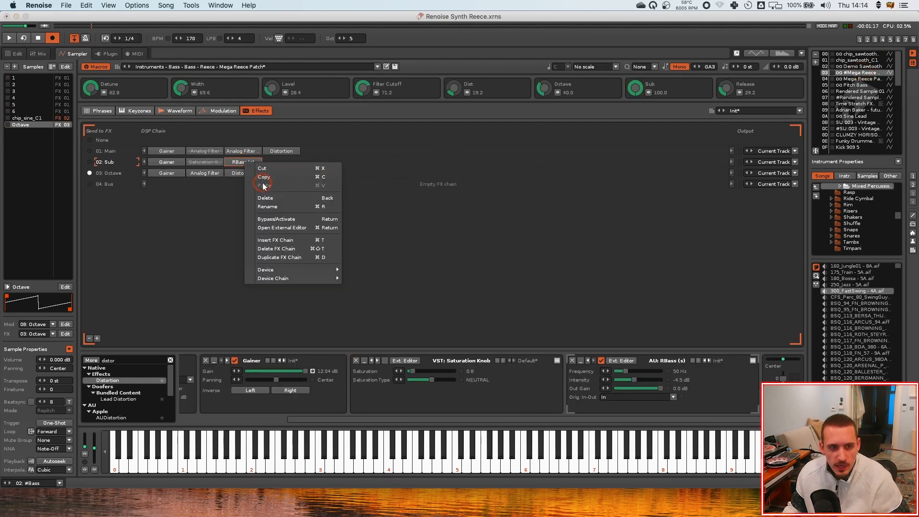
left_click(790, 128)
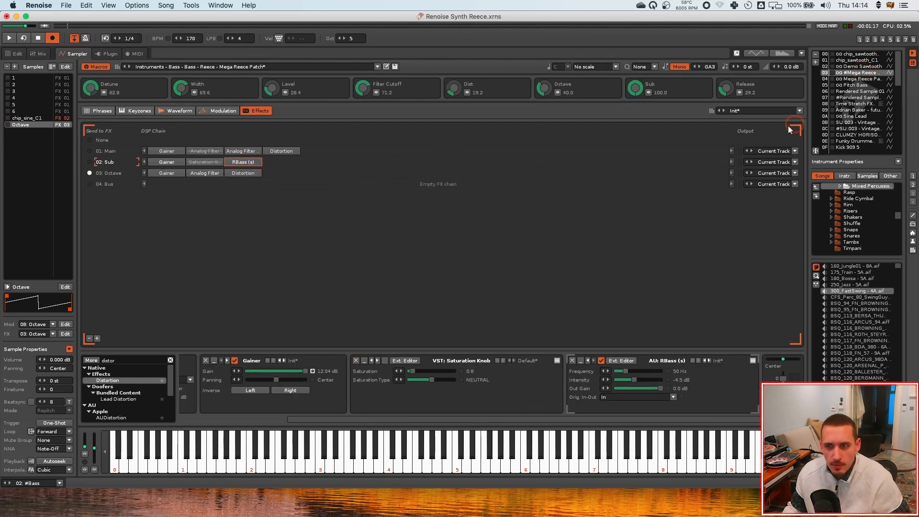
left_click(867, 67)
right_click(202, 178)
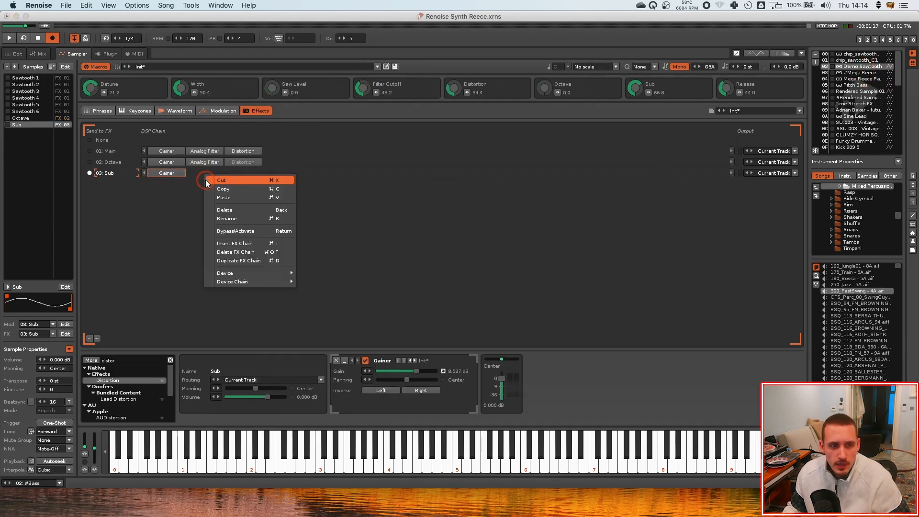
left_click(227, 196)
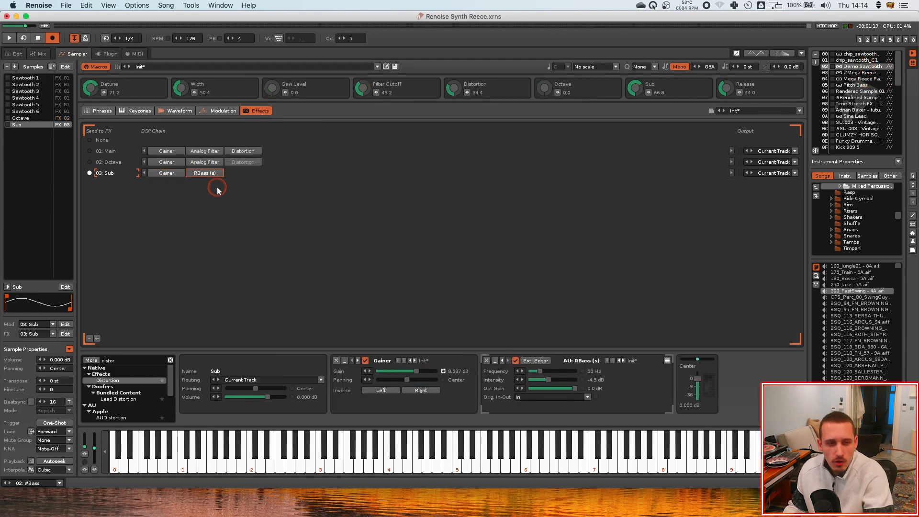
Raise the Sub macro to about 90.8 and compare the Sub chain with RBass toggled off and on, opening its editor
left_click_drag(637, 93, 636, 82)
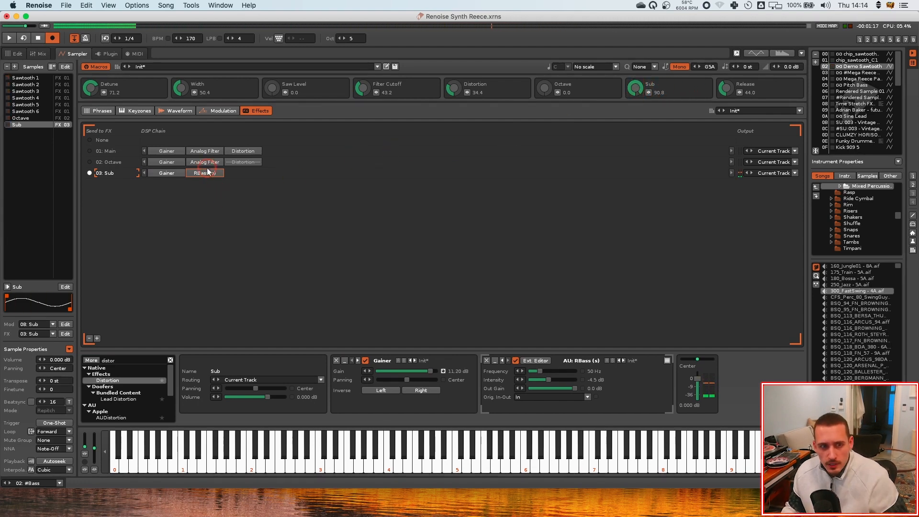
left_click(206, 174)
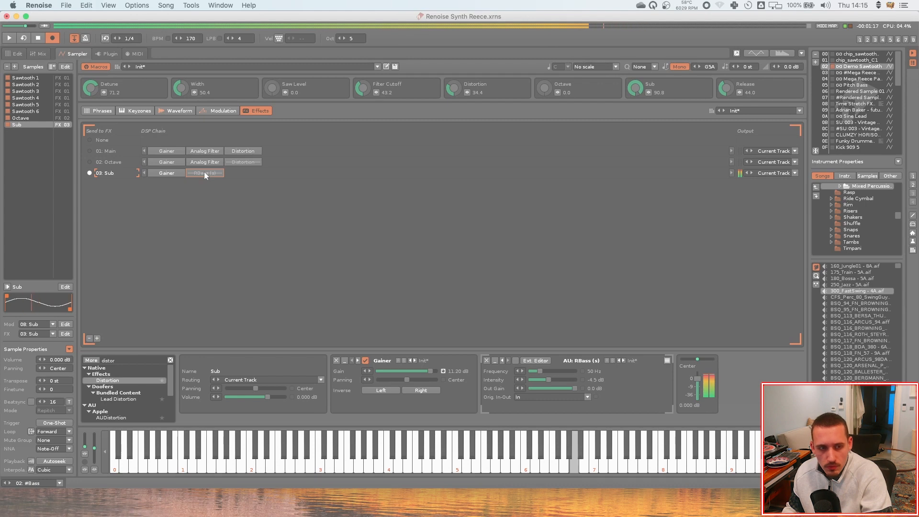
left_click(204, 173)
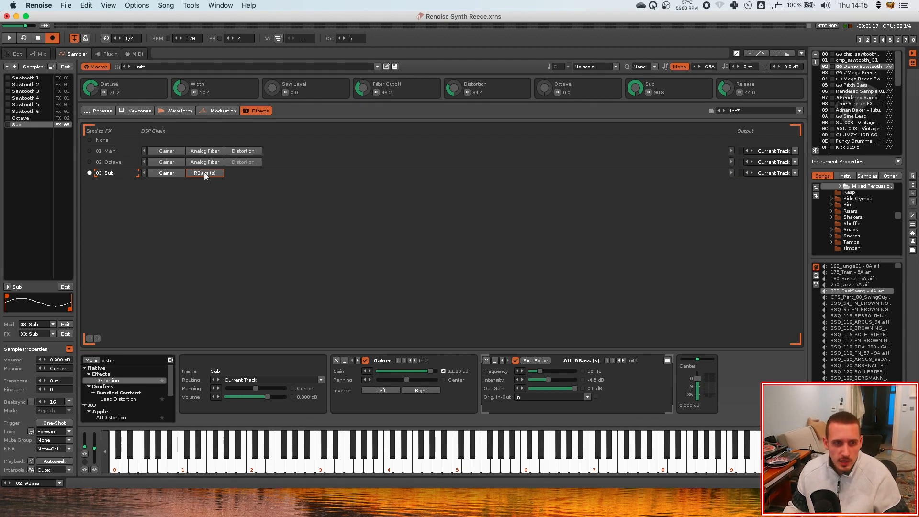
double_click(202, 175)
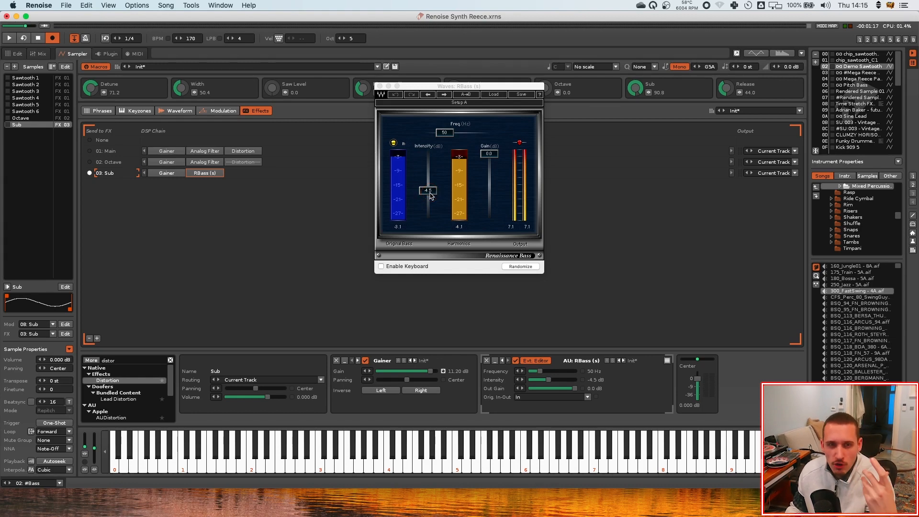
left_click(380, 86)
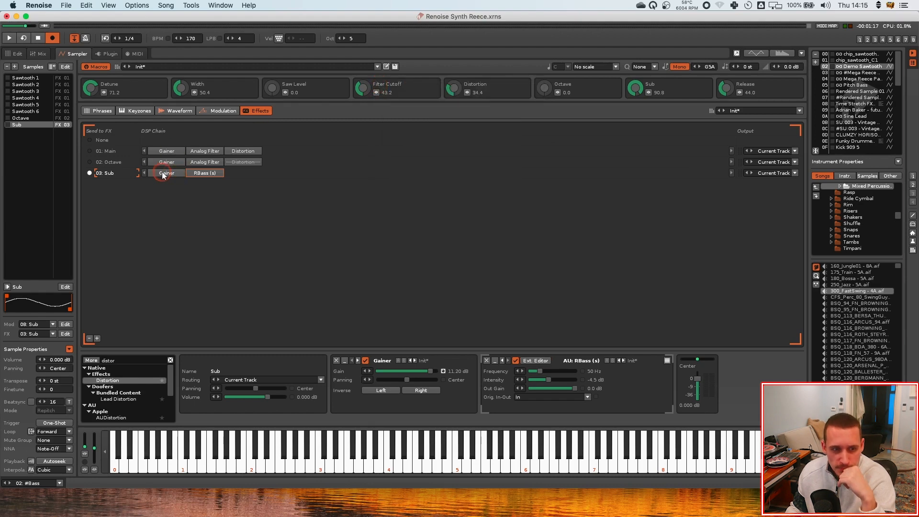
key("t")
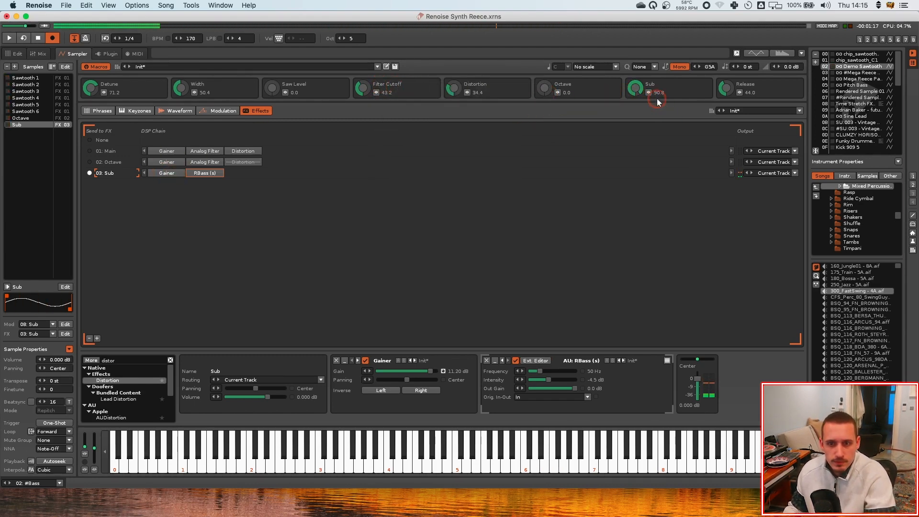
Lower the Sub macro to about 82.8 and switch to the Mega Reece instrument and back to compare
left_click_drag(657, 99, 657, 111)
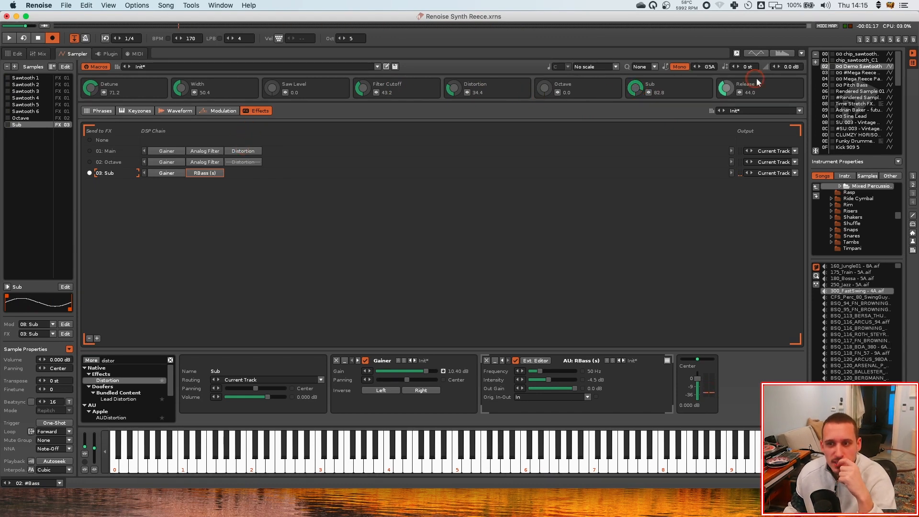
left_click(842, 73)
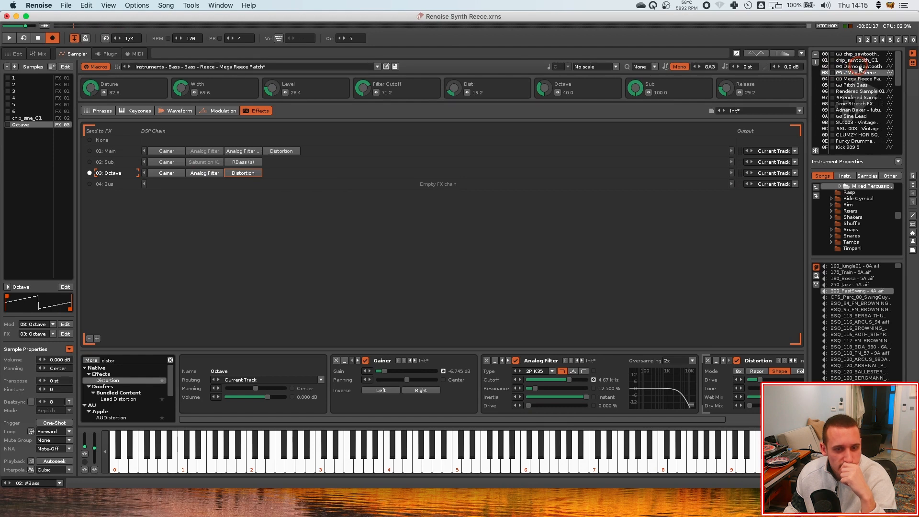
left_click(861, 67)
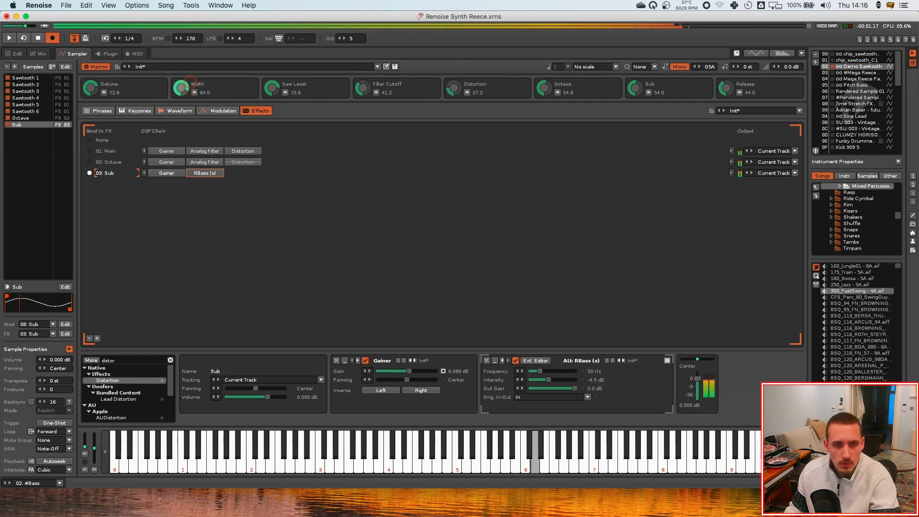
Set the Width macro to about 87.6 and play notes to audition the bass
key("b")
left_click_drag(191, 80, 192, 95)
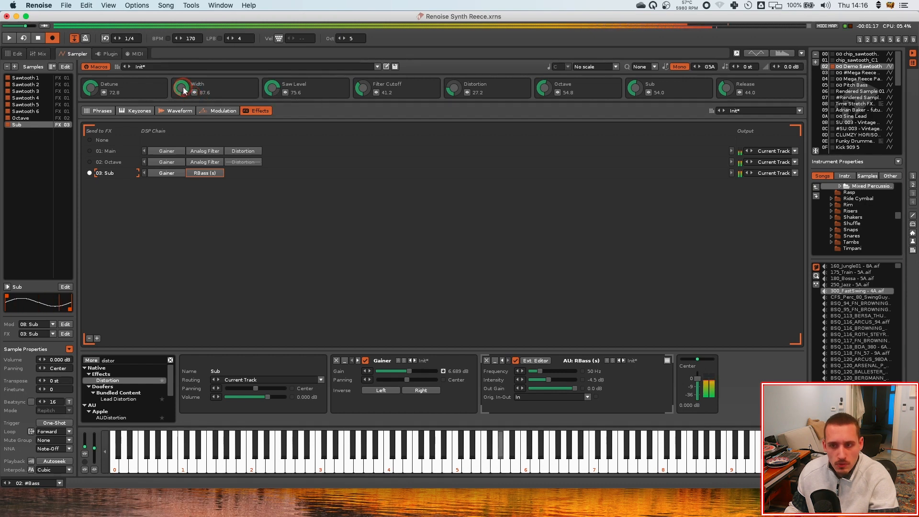
key("x")
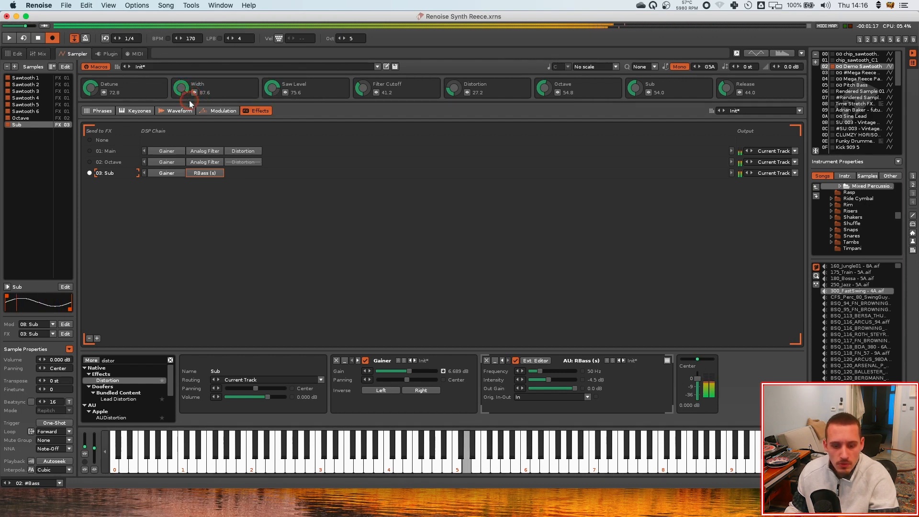
key("b")
key("b")
key("w")
key("n")
key("b")
key("x")
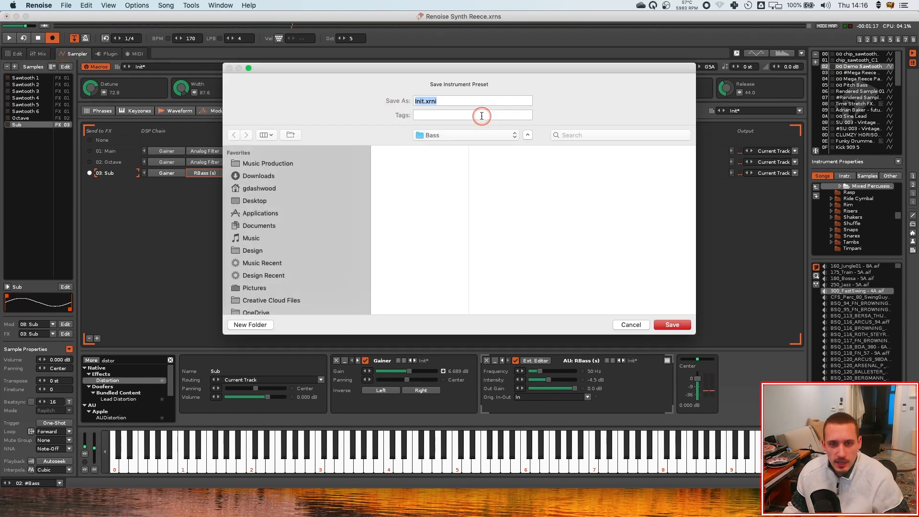
Save the instrument preset as Fat Reece Bass in the Bass DnB presets folder
left_click(259, 225)
left_click(498, 188)
left_click(599, 175)
left_click(627, 168)
left_click(618, 150)
left_click_drag(426, 101, 368, 99)
type("Fat Reece Bass")
key("Return")
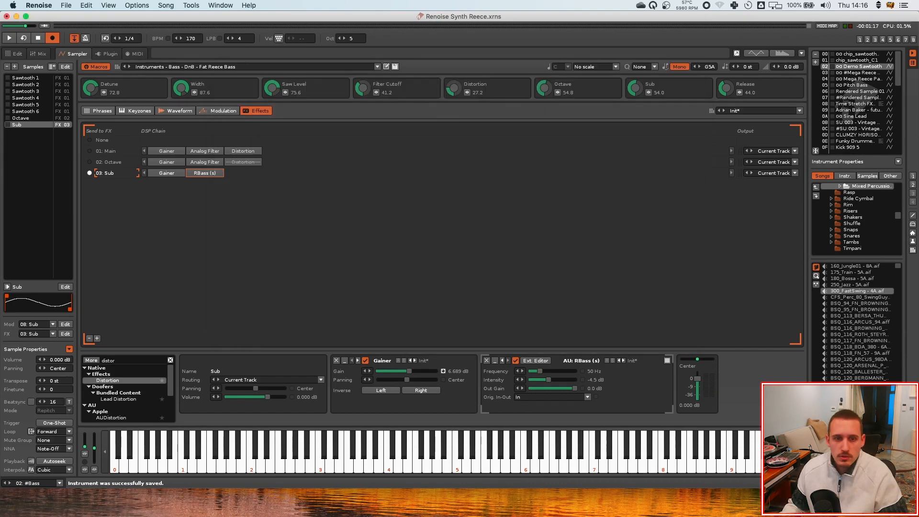
Switch to the pattern editor and play the song
key("F1")
key("space")
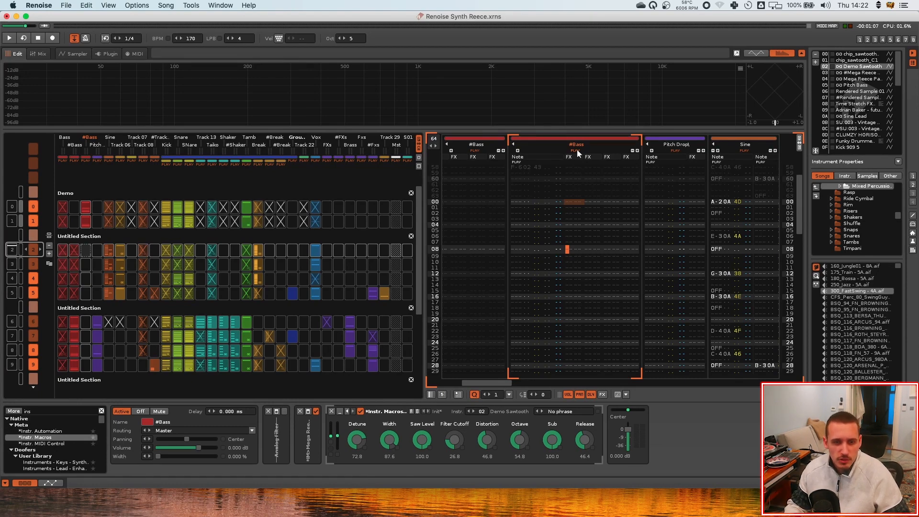
Switch to AudioFinder, preview vocal samples in the 12_Drill_Blue Story folder, then minimise it
key("super+Tab")
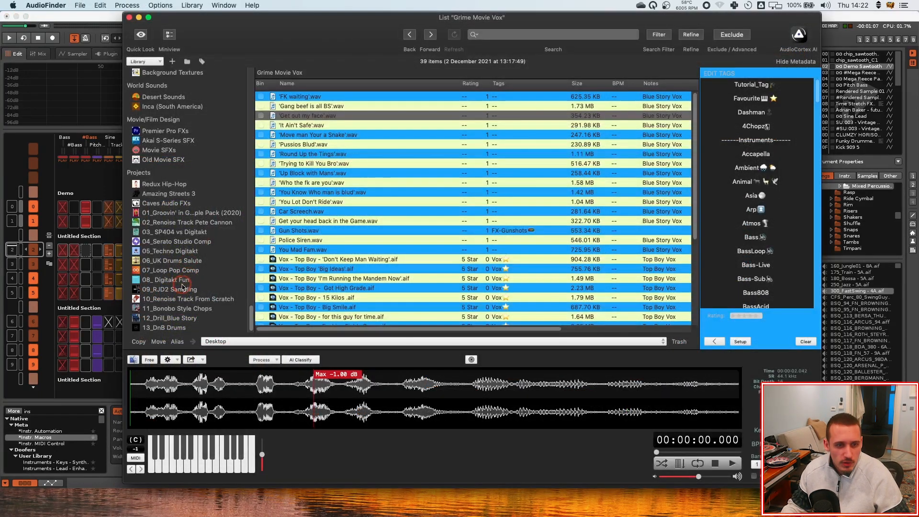
left_click(176, 318)
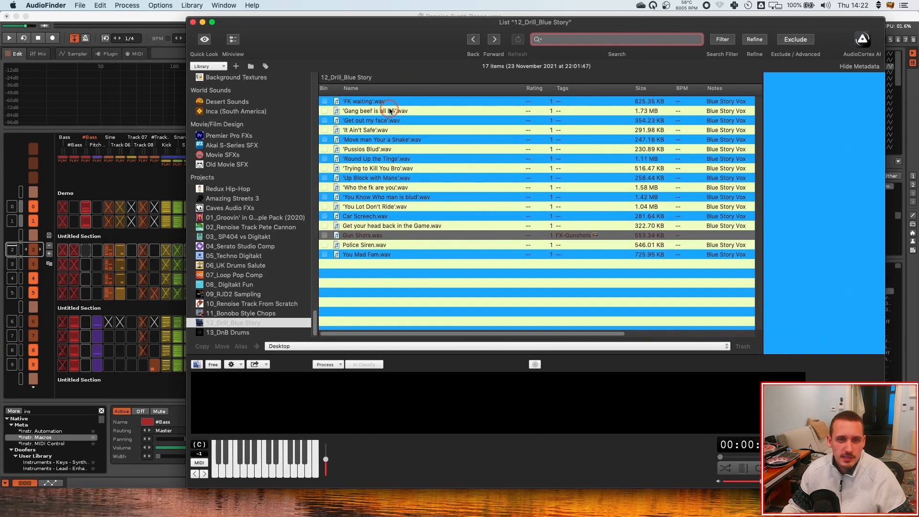
left_click(380, 110)
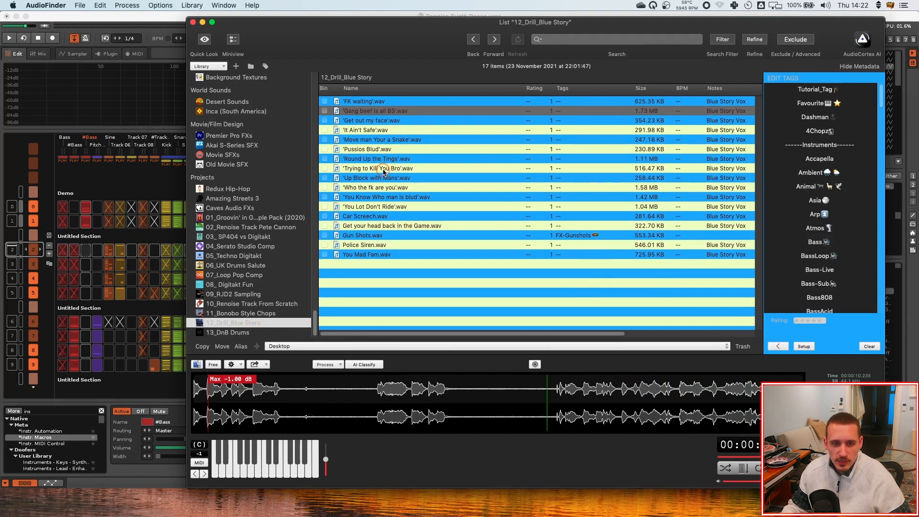
left_click(383, 159)
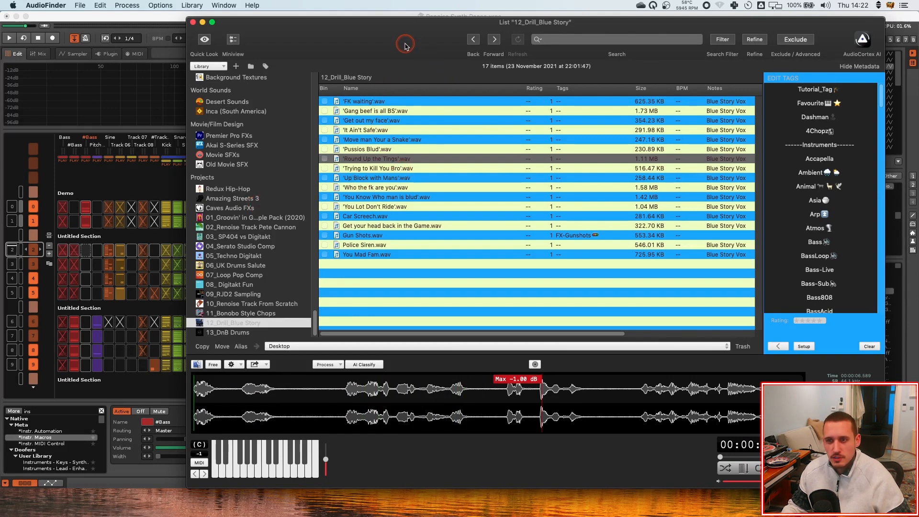
key("super+m")
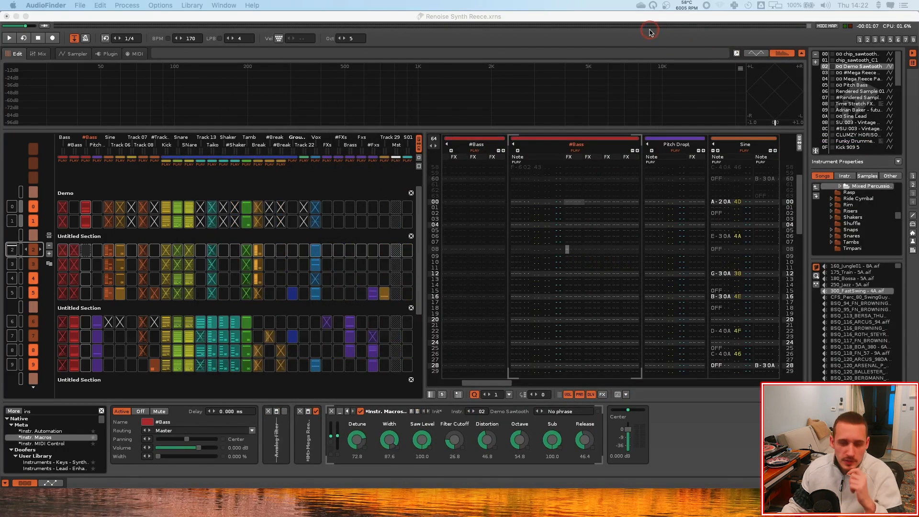